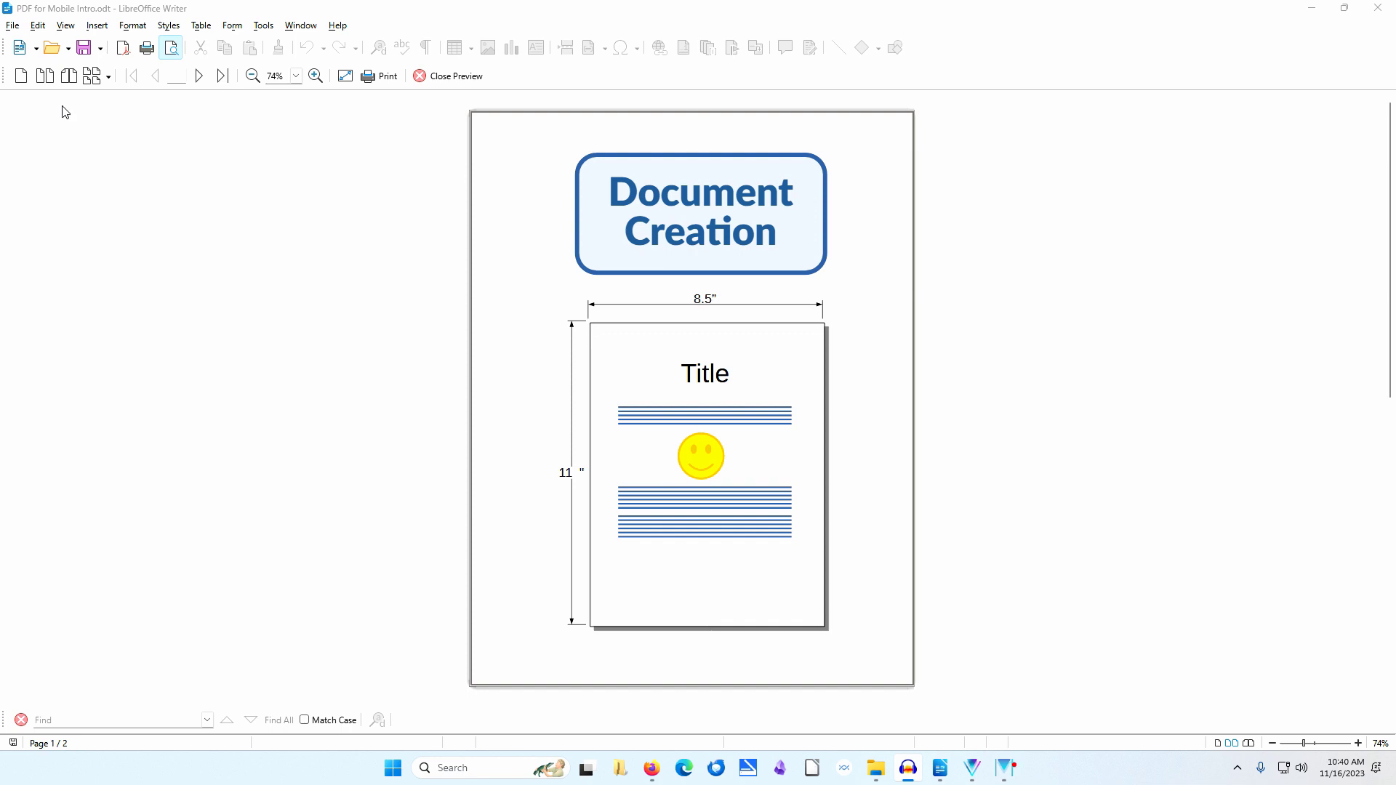
- Switch the intro document's print preview to the Two Pages side-by-side view
click(45, 76)
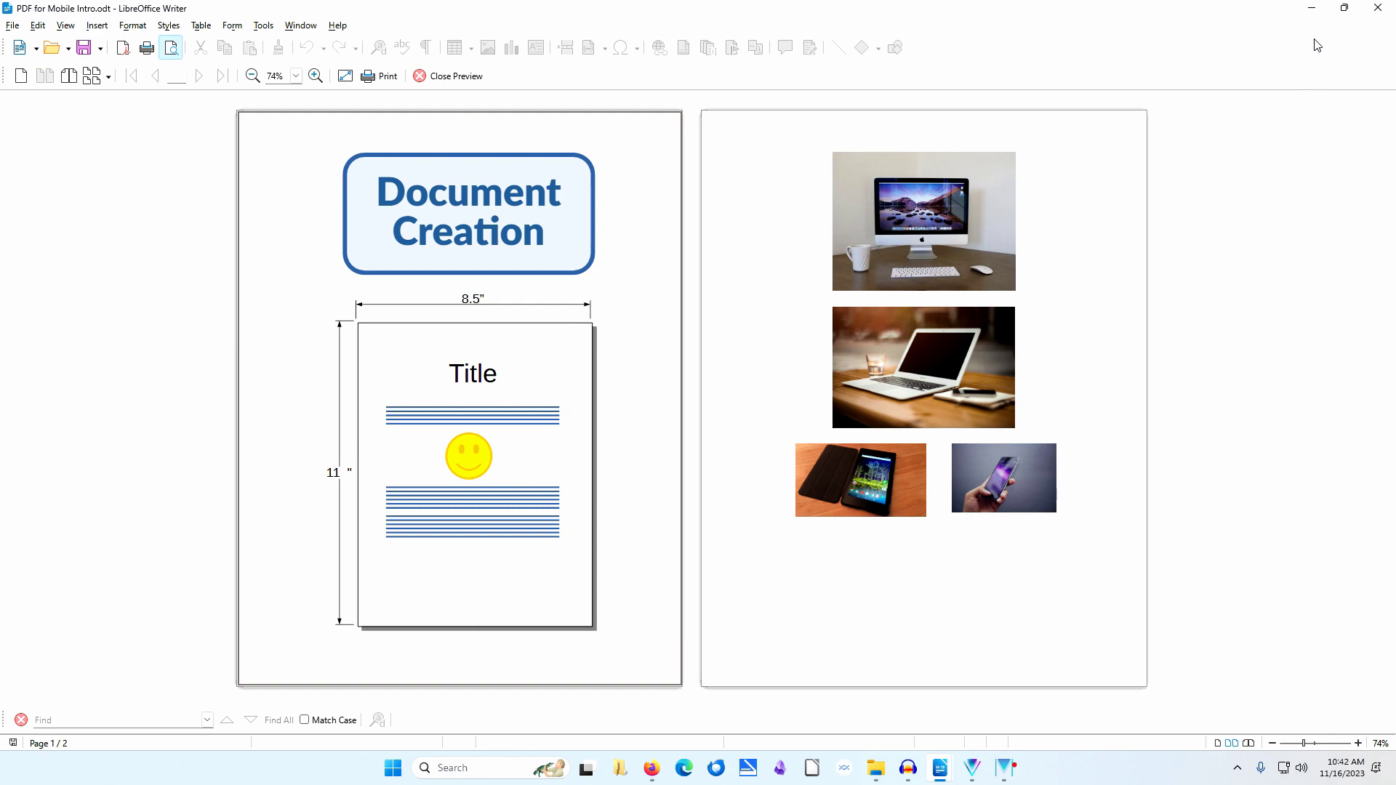
- Minimize the PDF for Mobile Intro preview window
click(1314, 13)
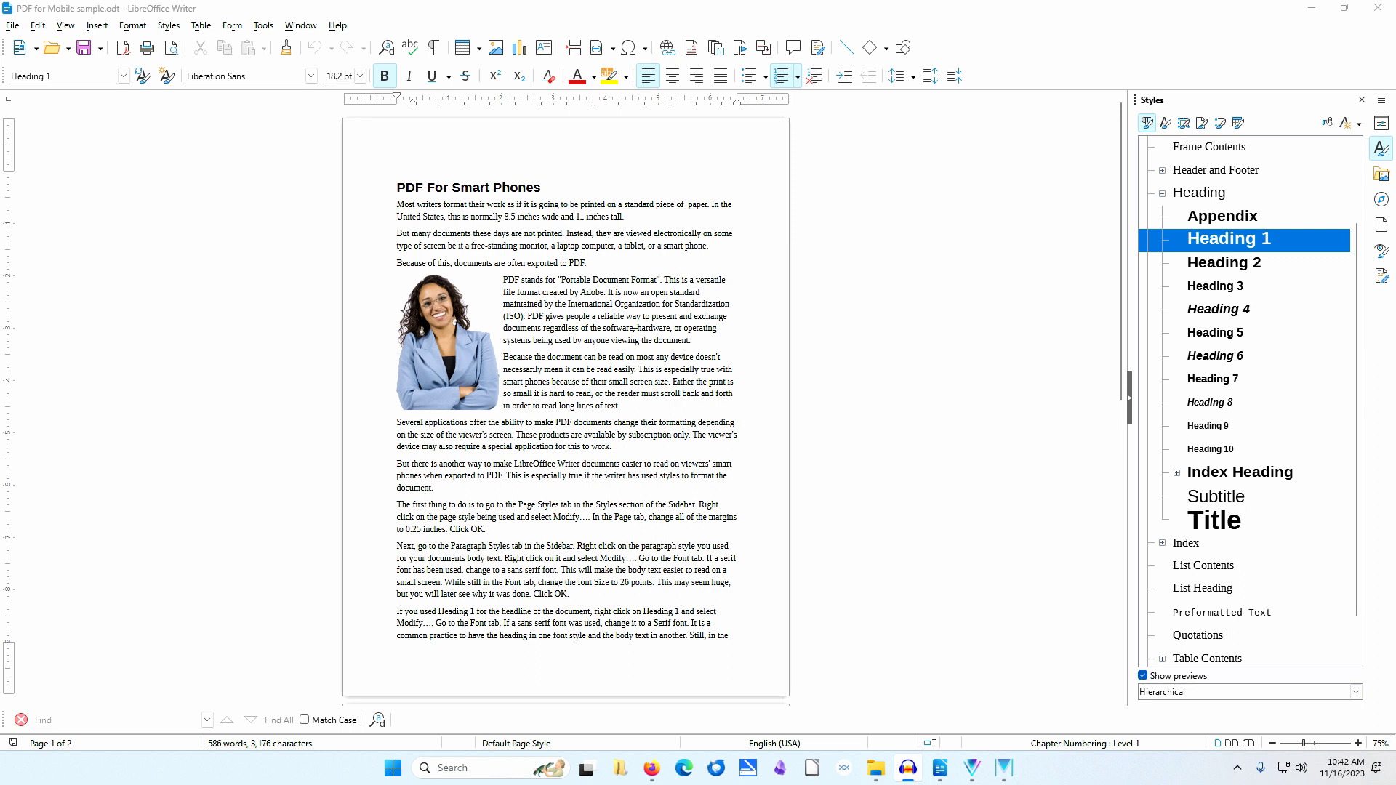
- Export the sample document as PDF, naming the file 'PDF for Mobile_01'
click(14, 26)
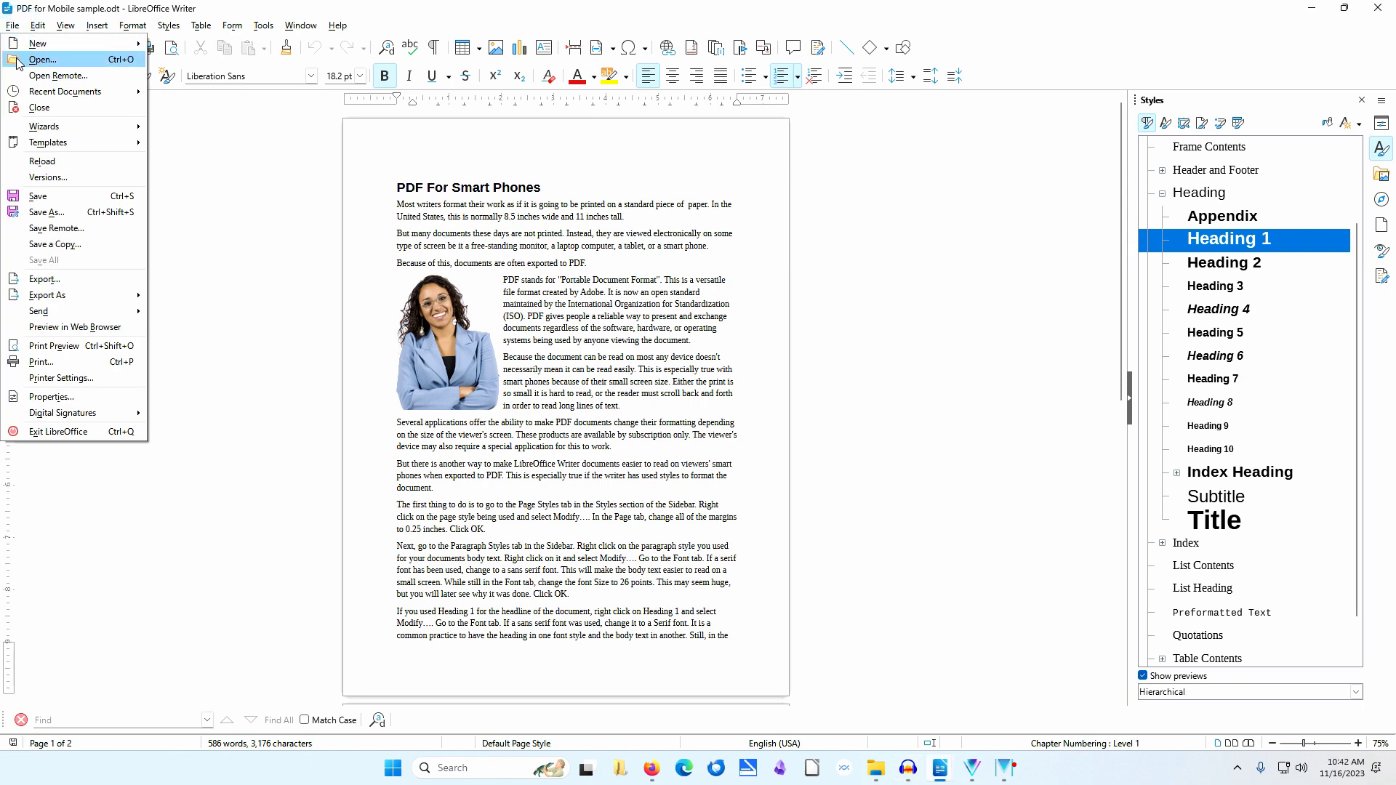
mouse_move(88, 294)
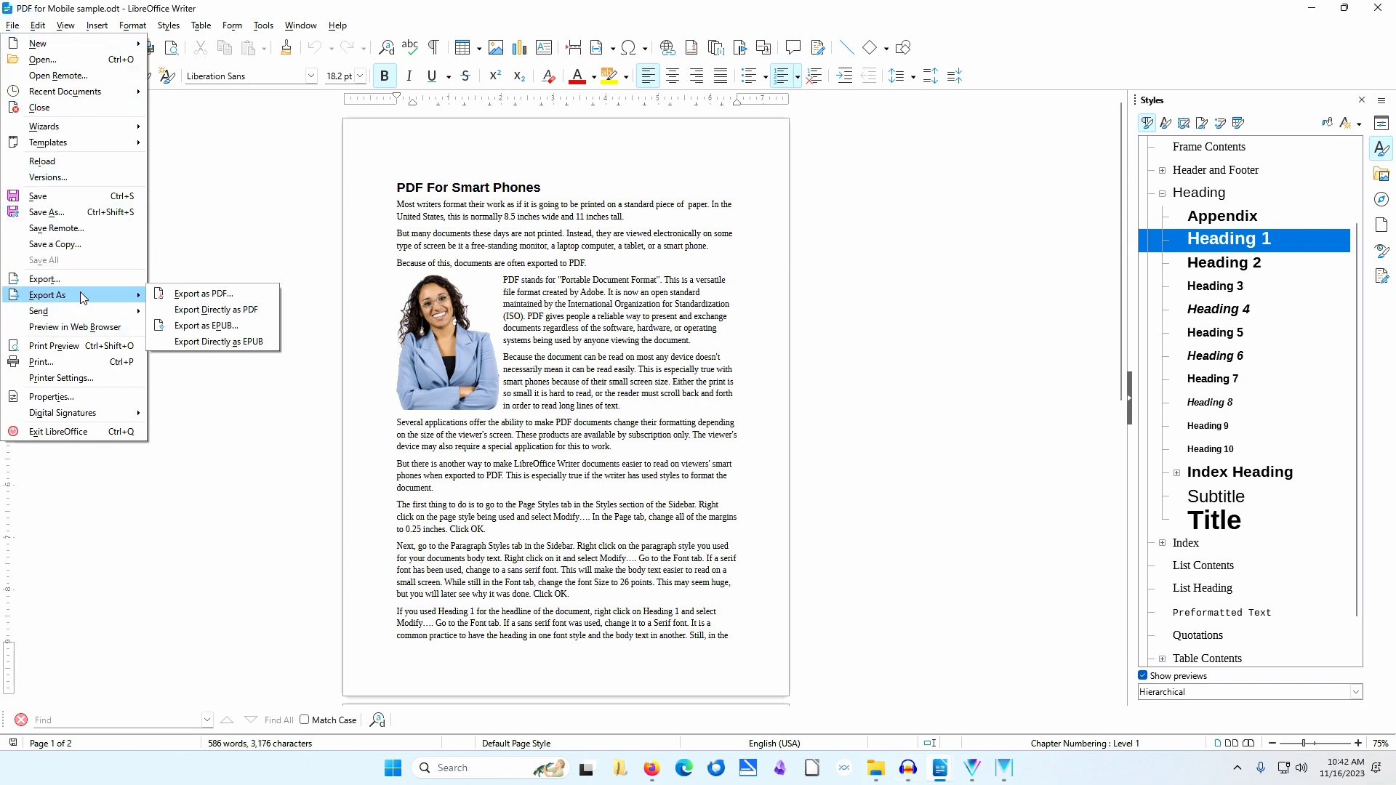
click(193, 295)
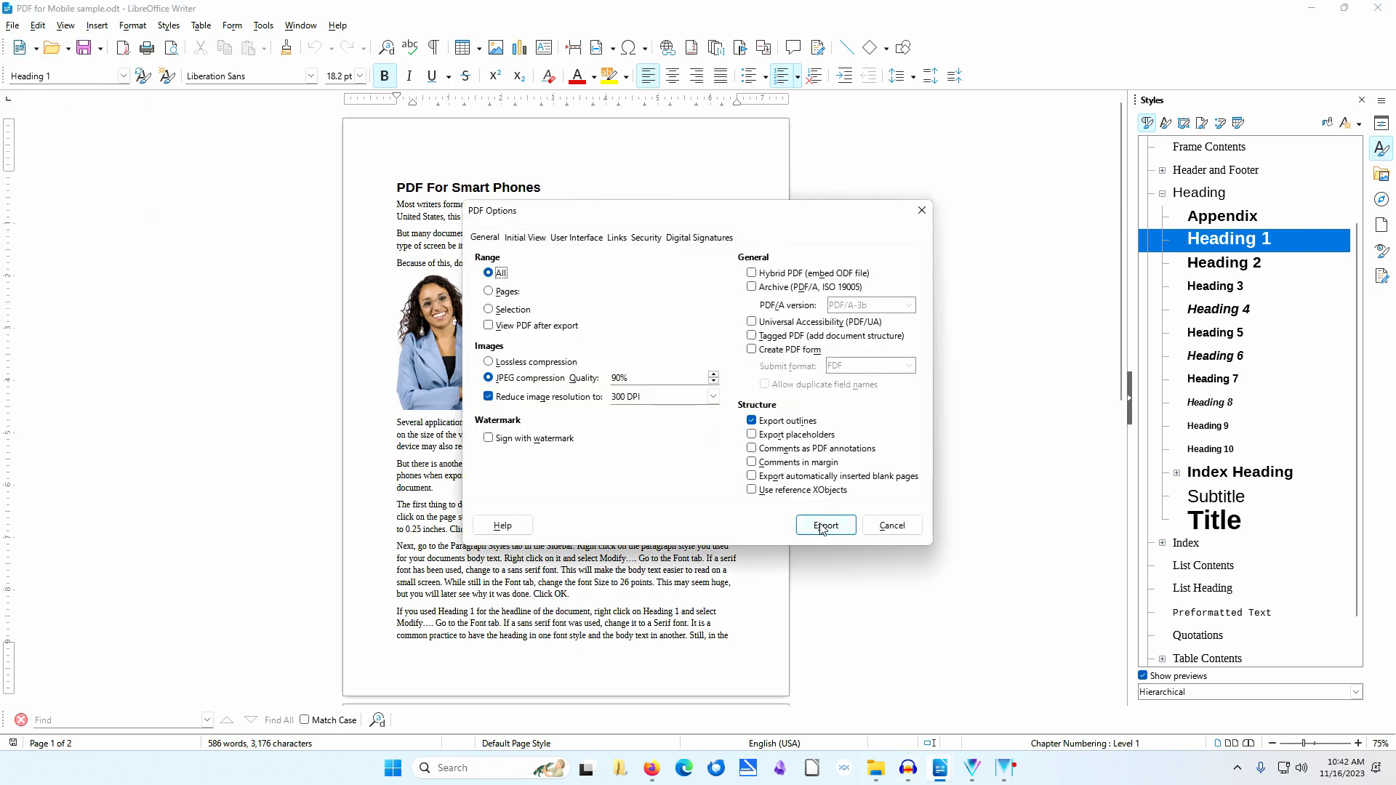
click(826, 526)
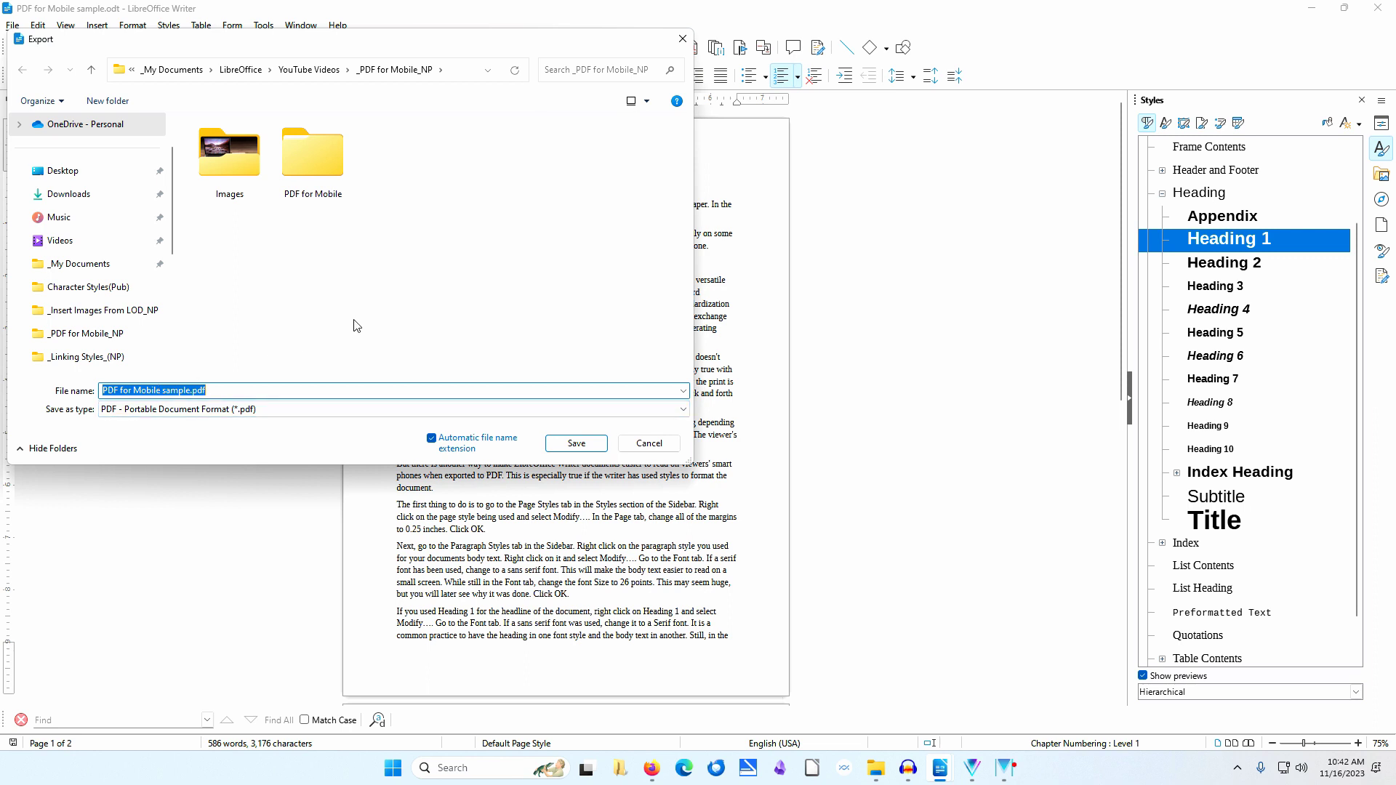
text(PDF)
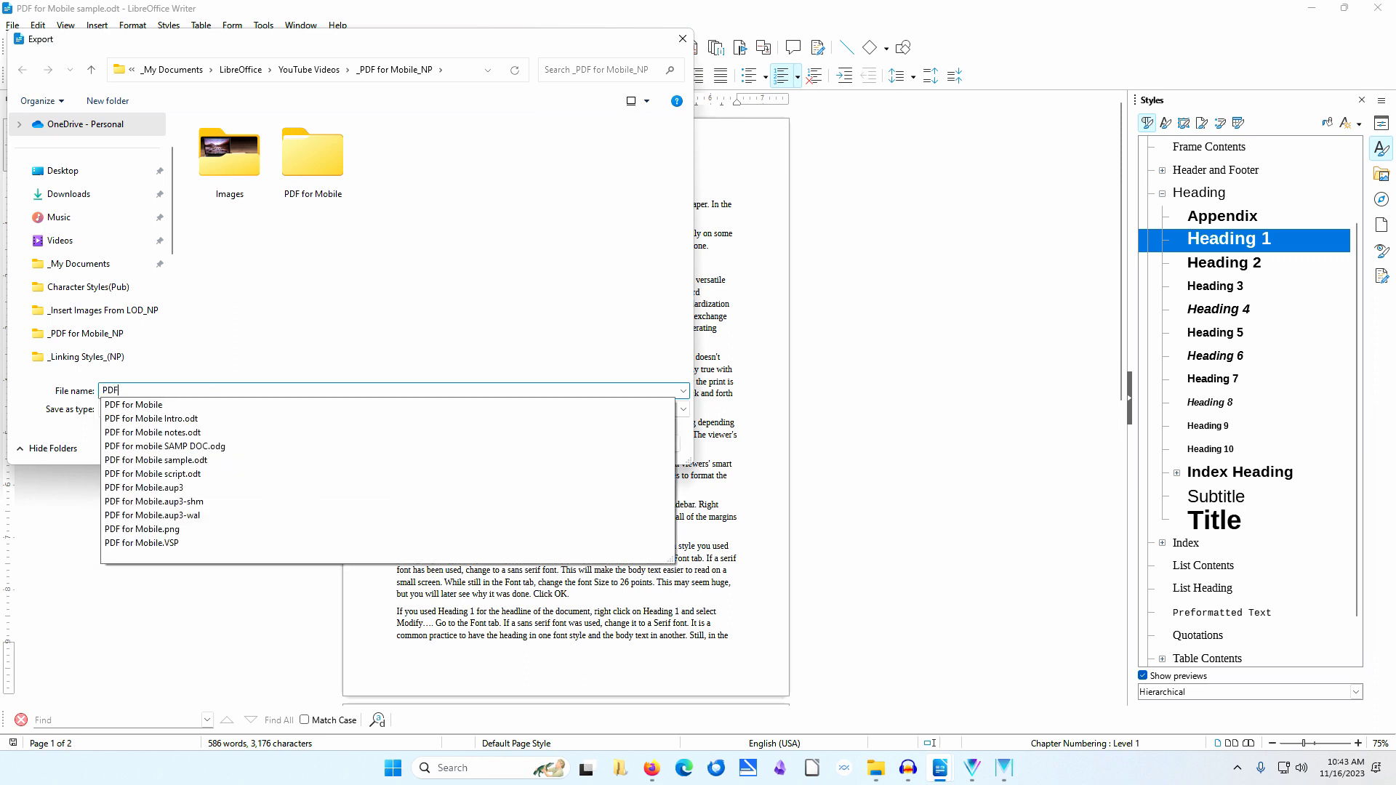
text( for Mobile)
key(BackSpace)
text(_01)
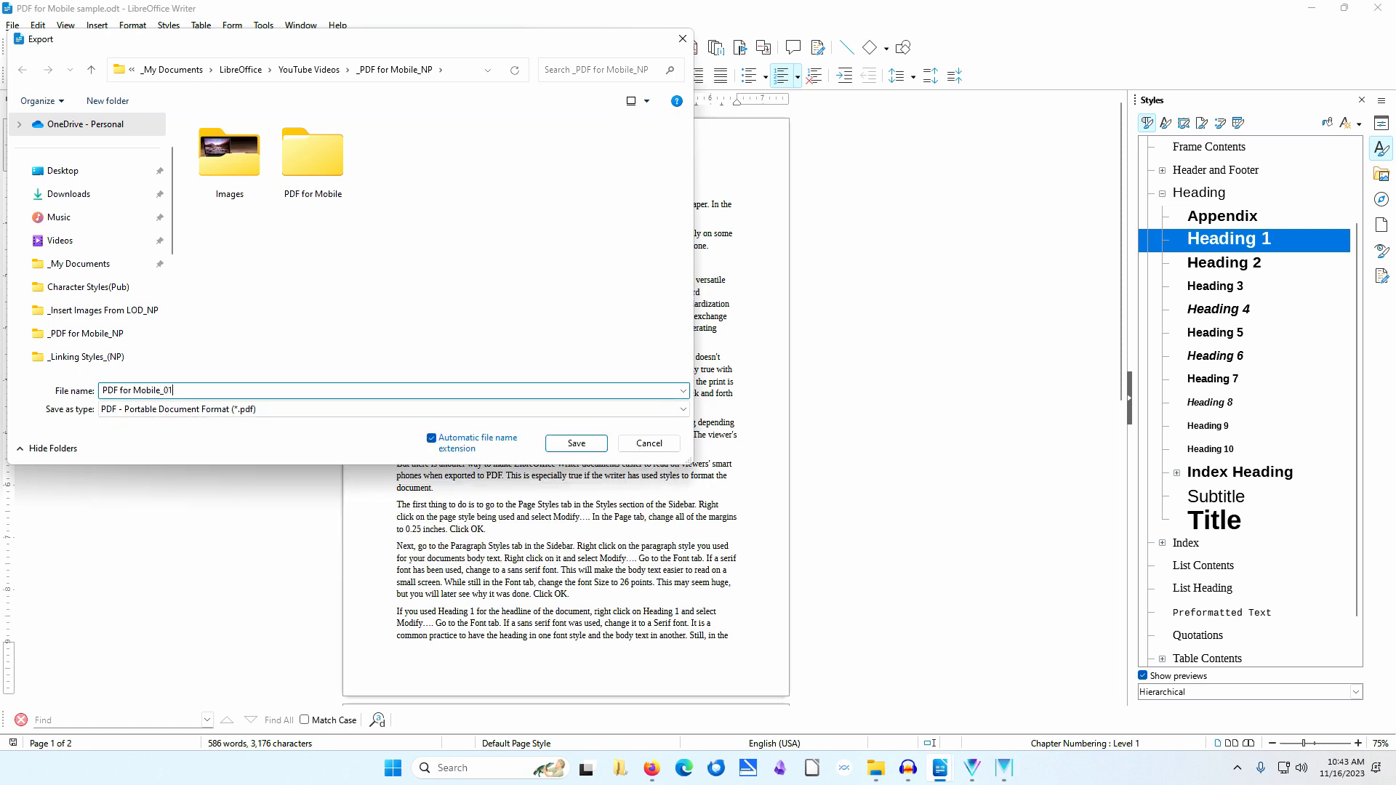
- Save PDF for Mobile_01.pdf and open it in Firefox
click(592, 444)
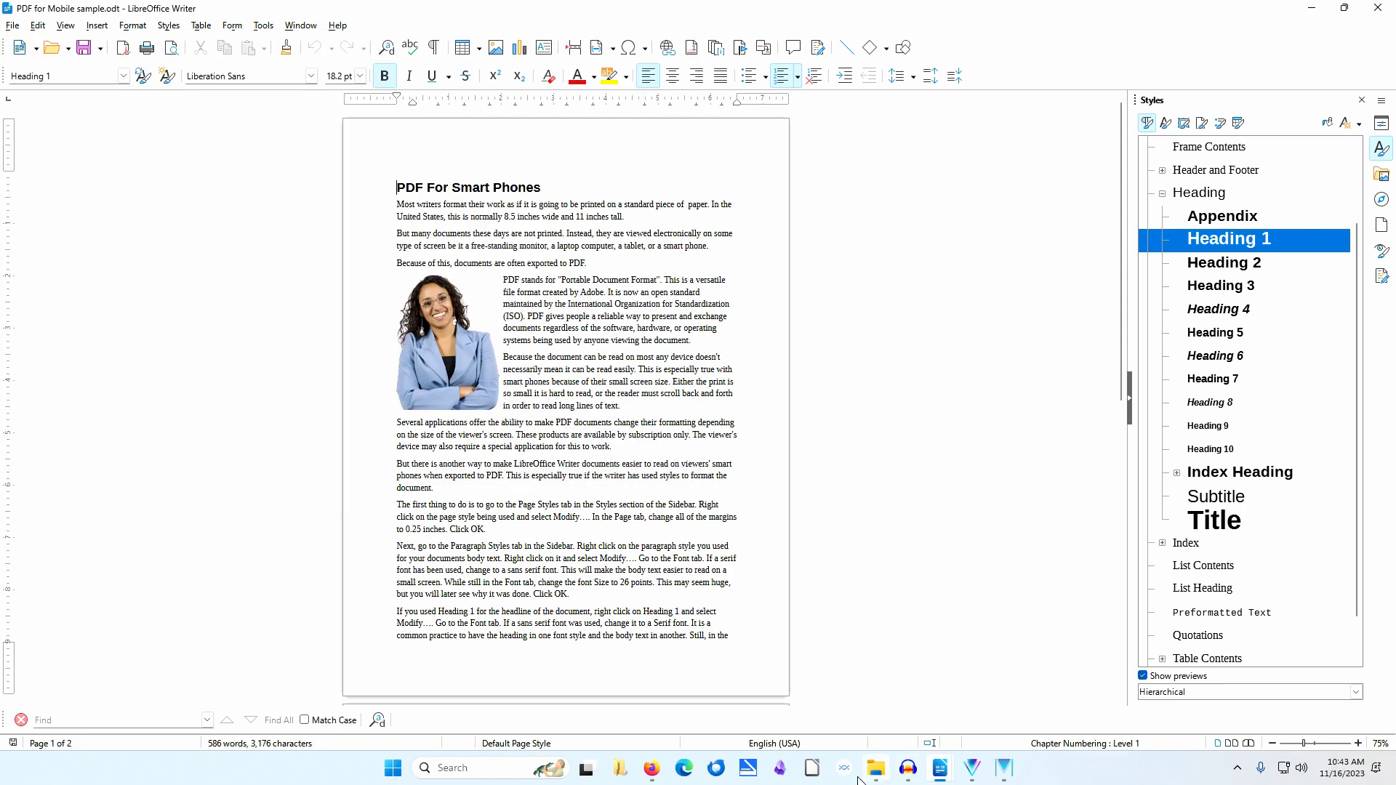
click(649, 769)
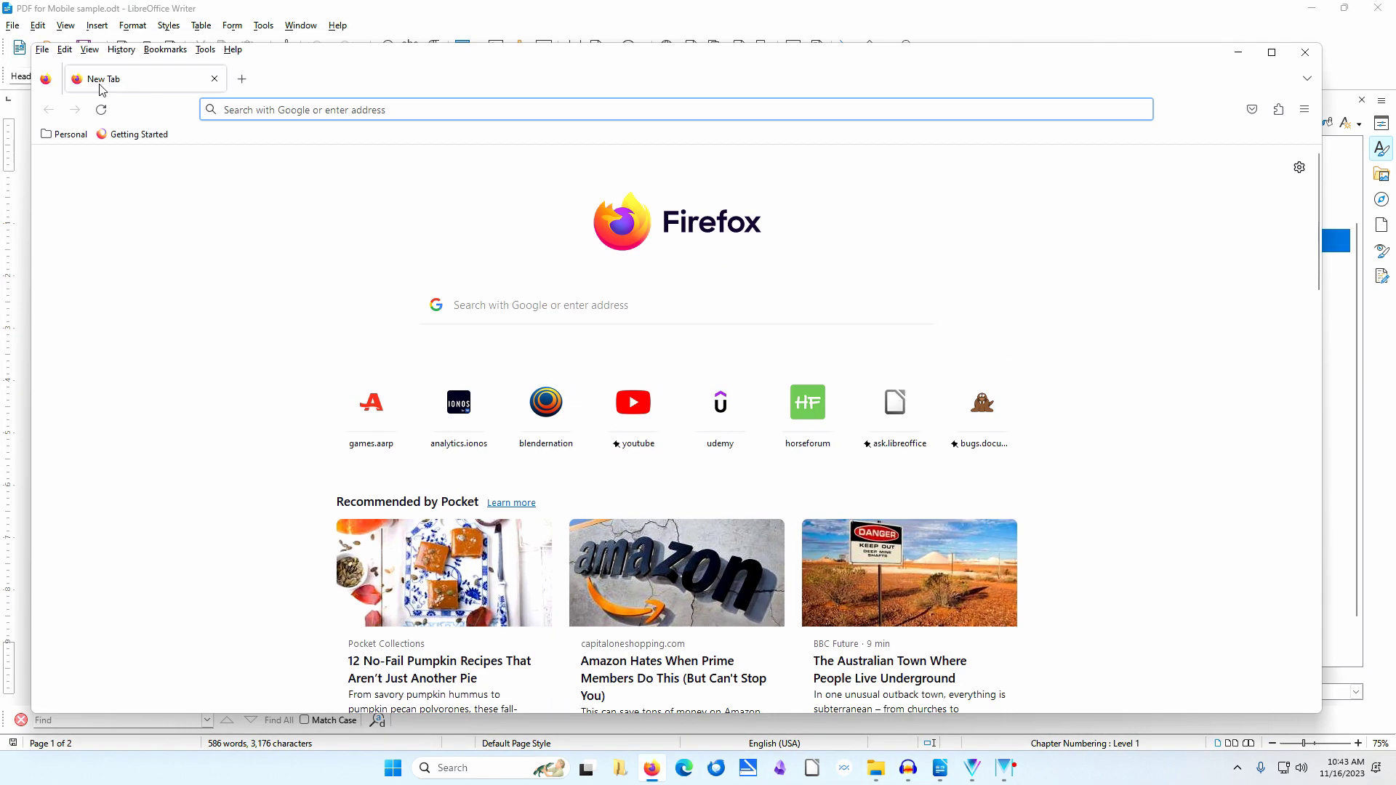
click(42, 49)
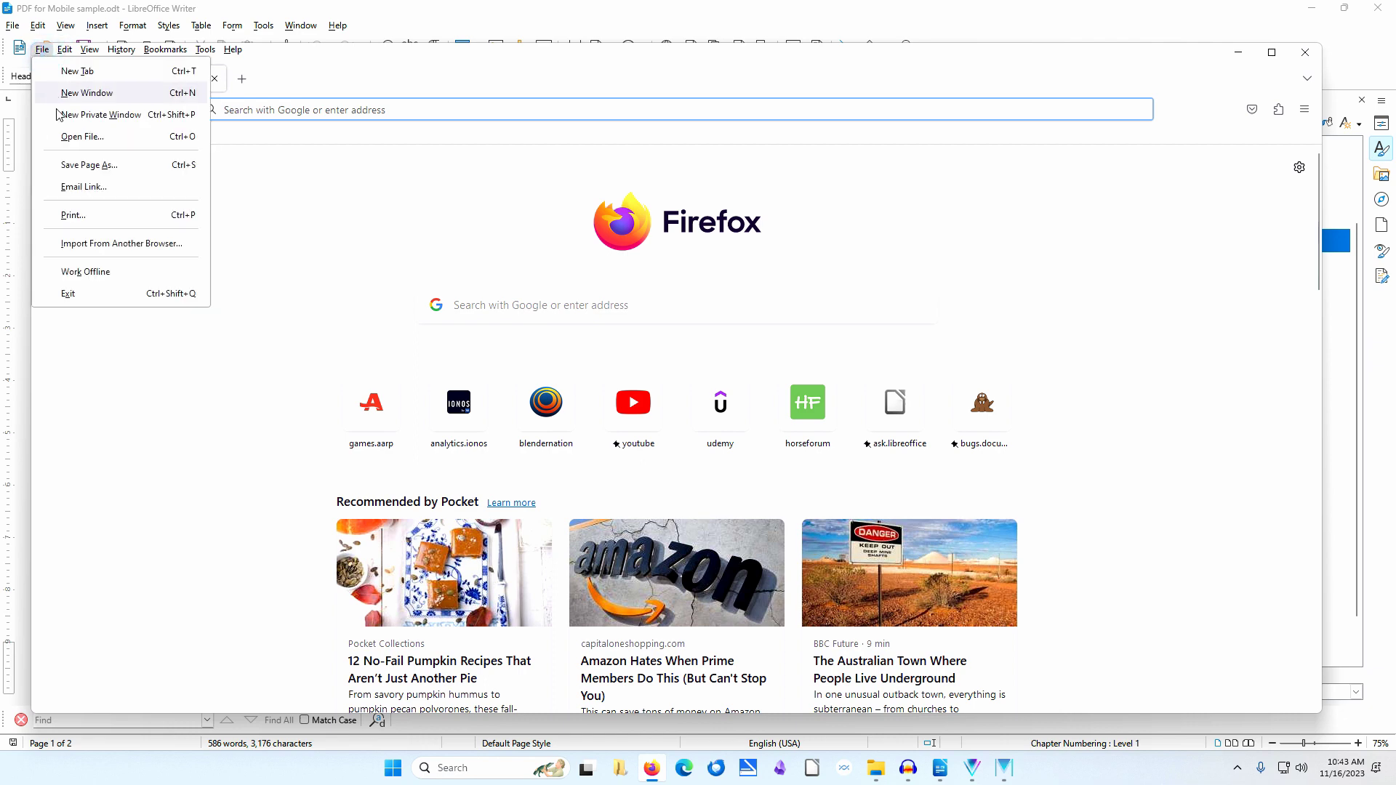
click(81, 137)
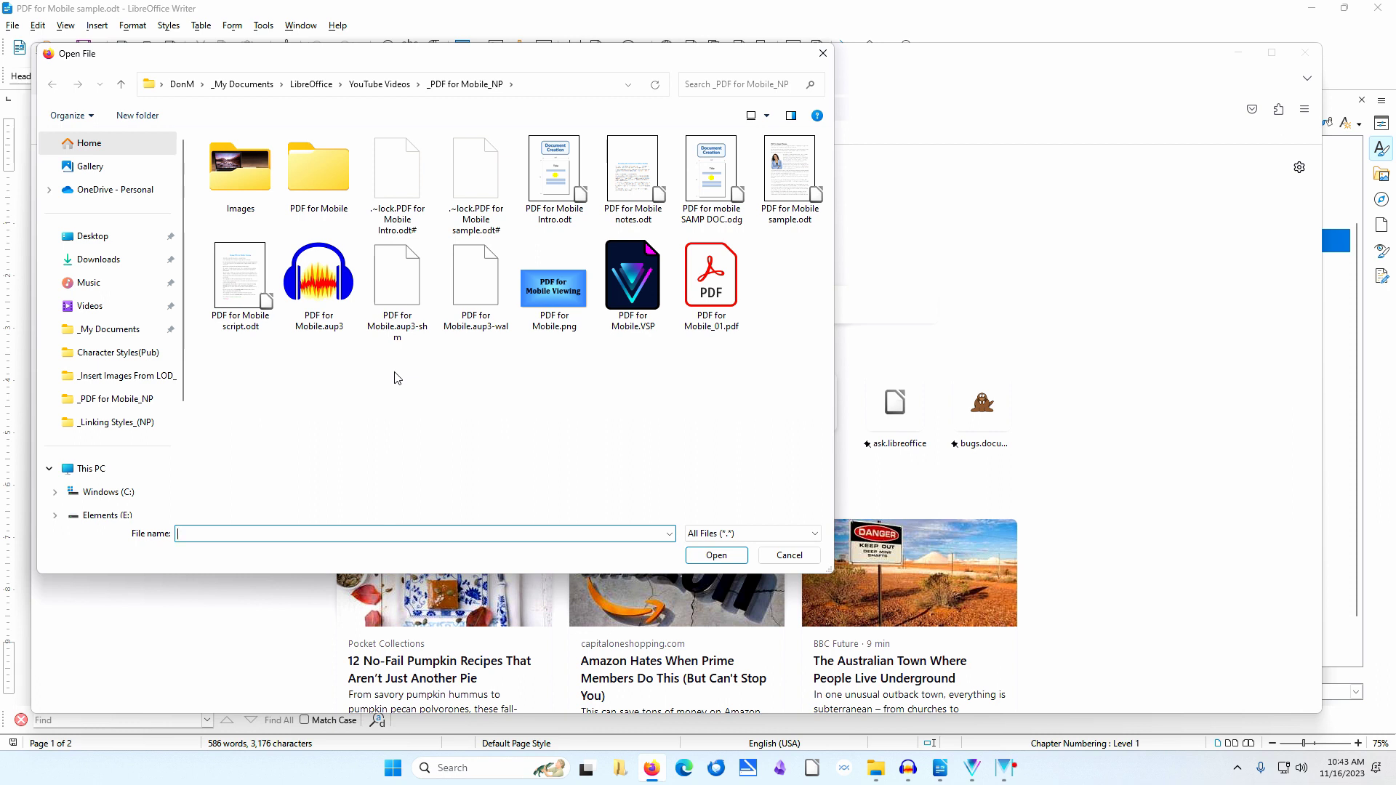
click(715, 285)
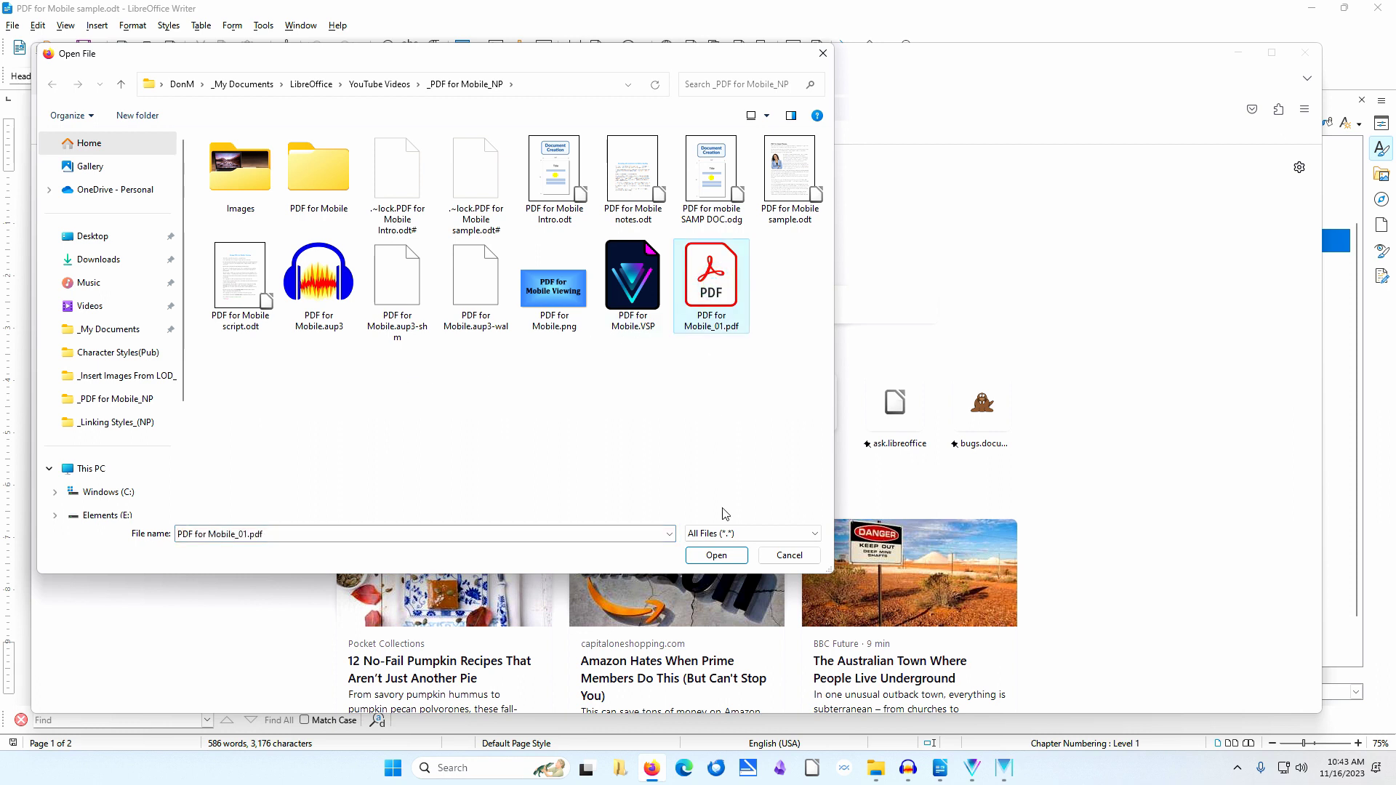
click(716, 555)
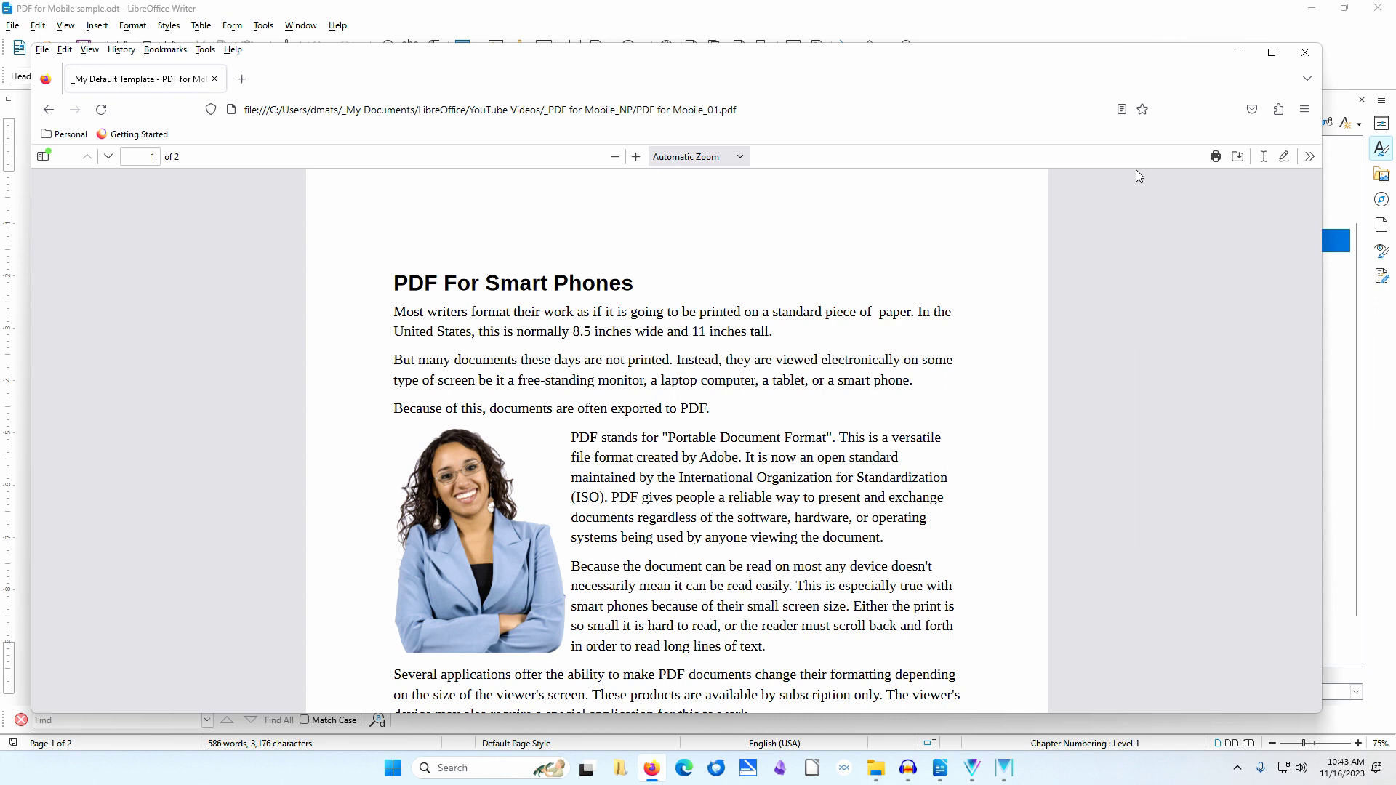
- Turn on Responsive Design Mode with iPhone 11 Pro as the simulated device
click(1304, 111)
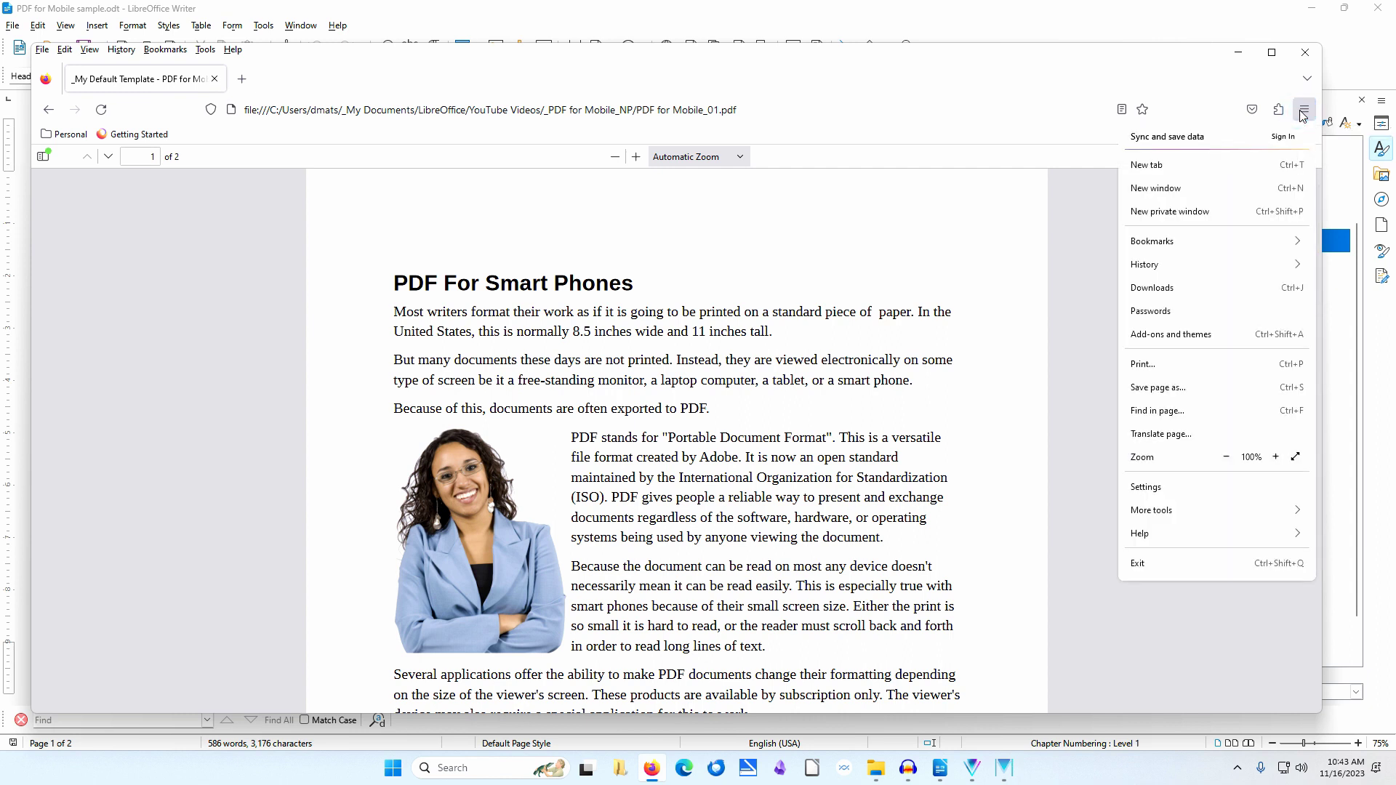
click(1167, 510)
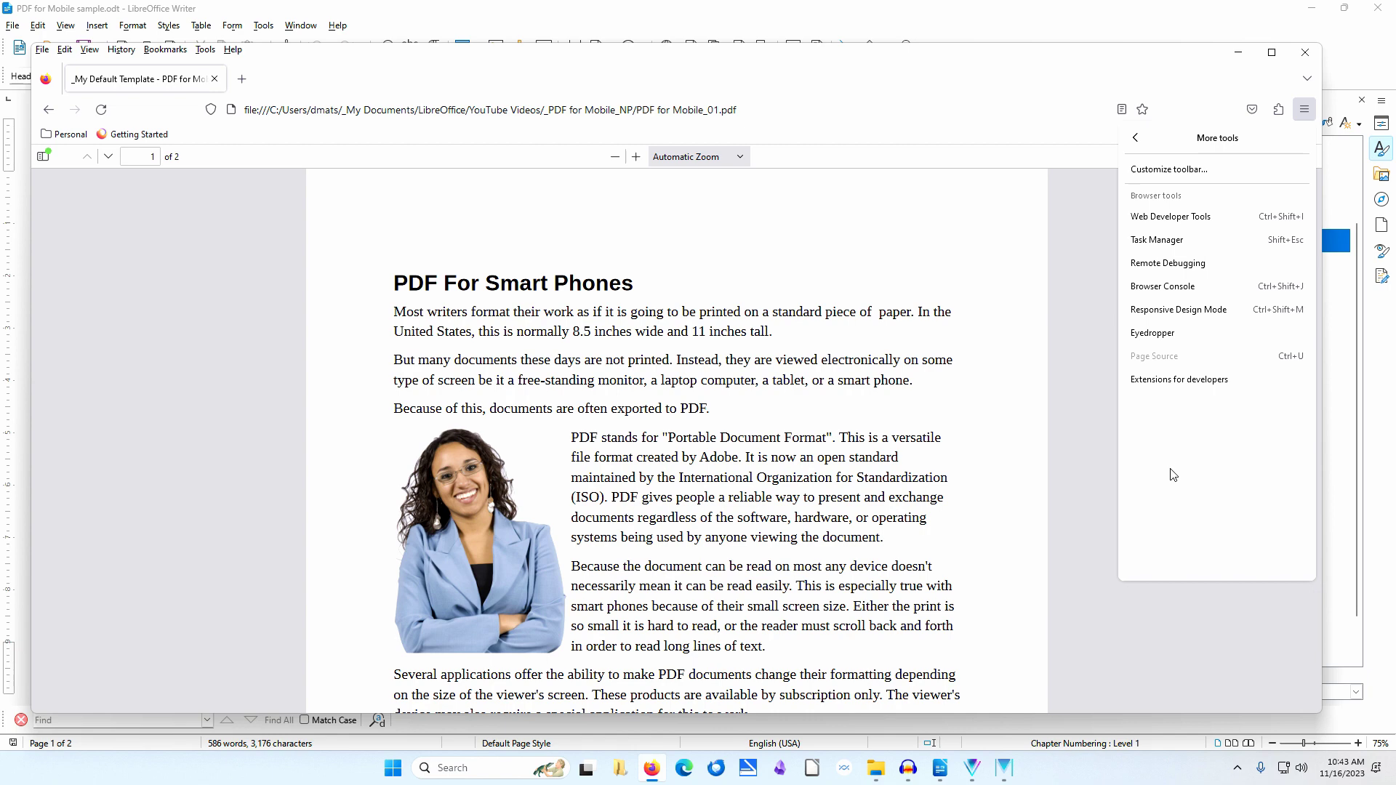
click(1178, 310)
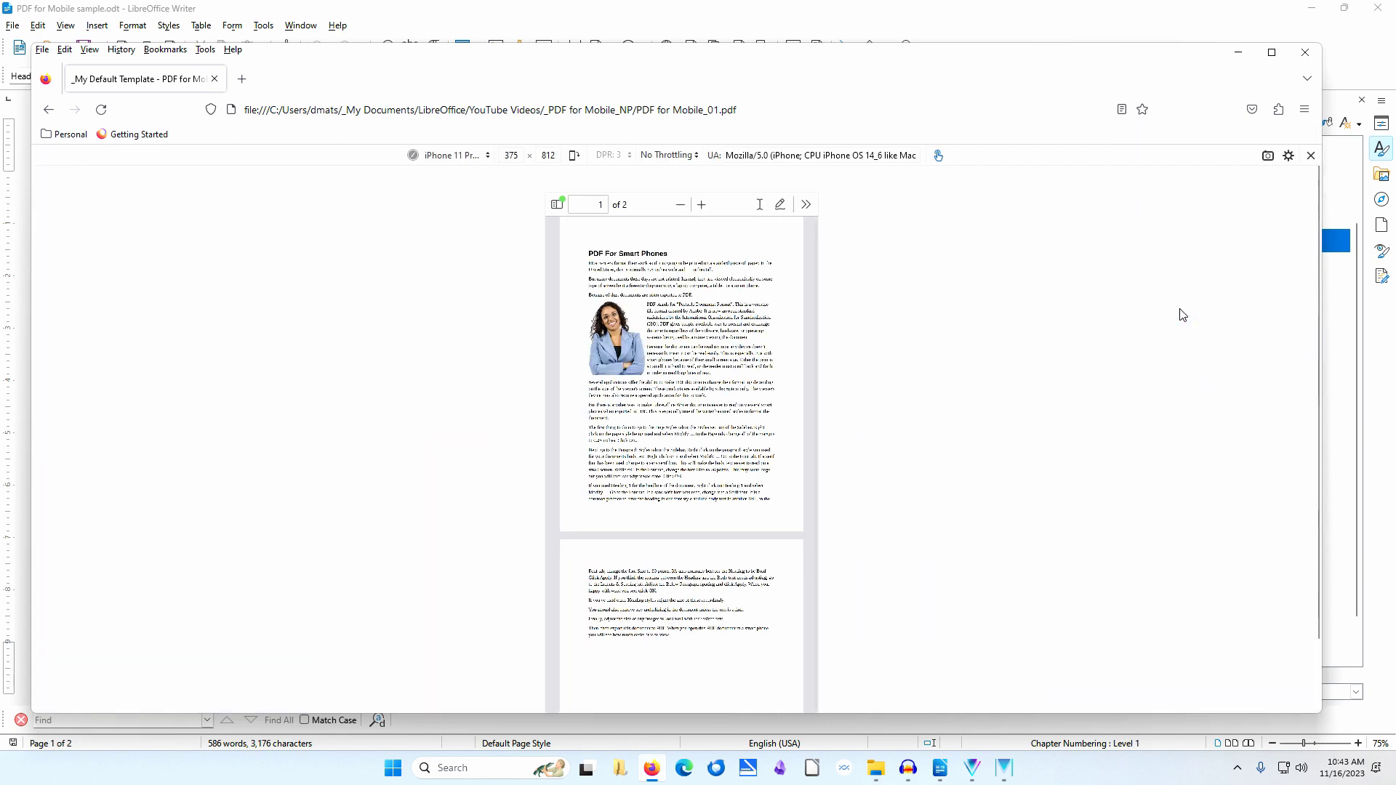
click(486, 155)
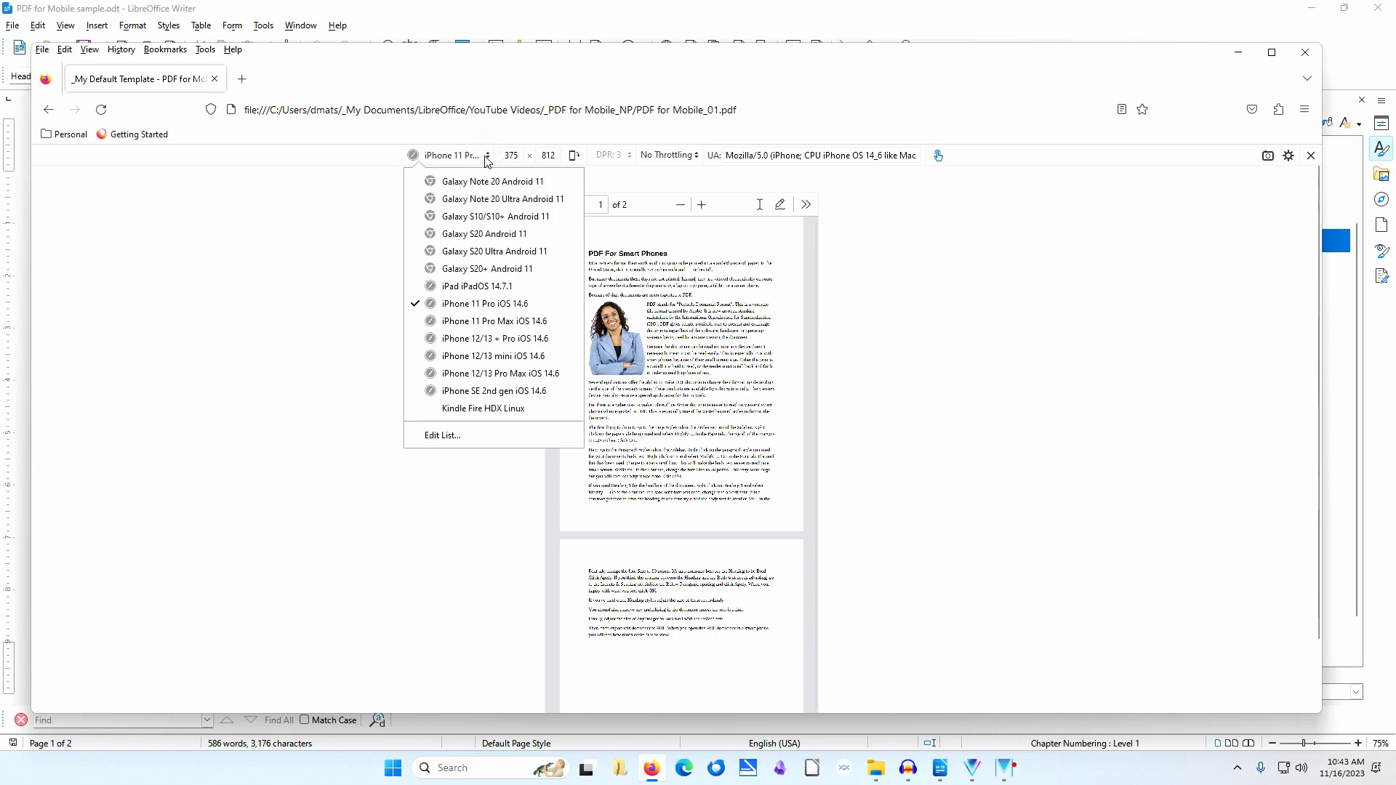
click(453, 304)
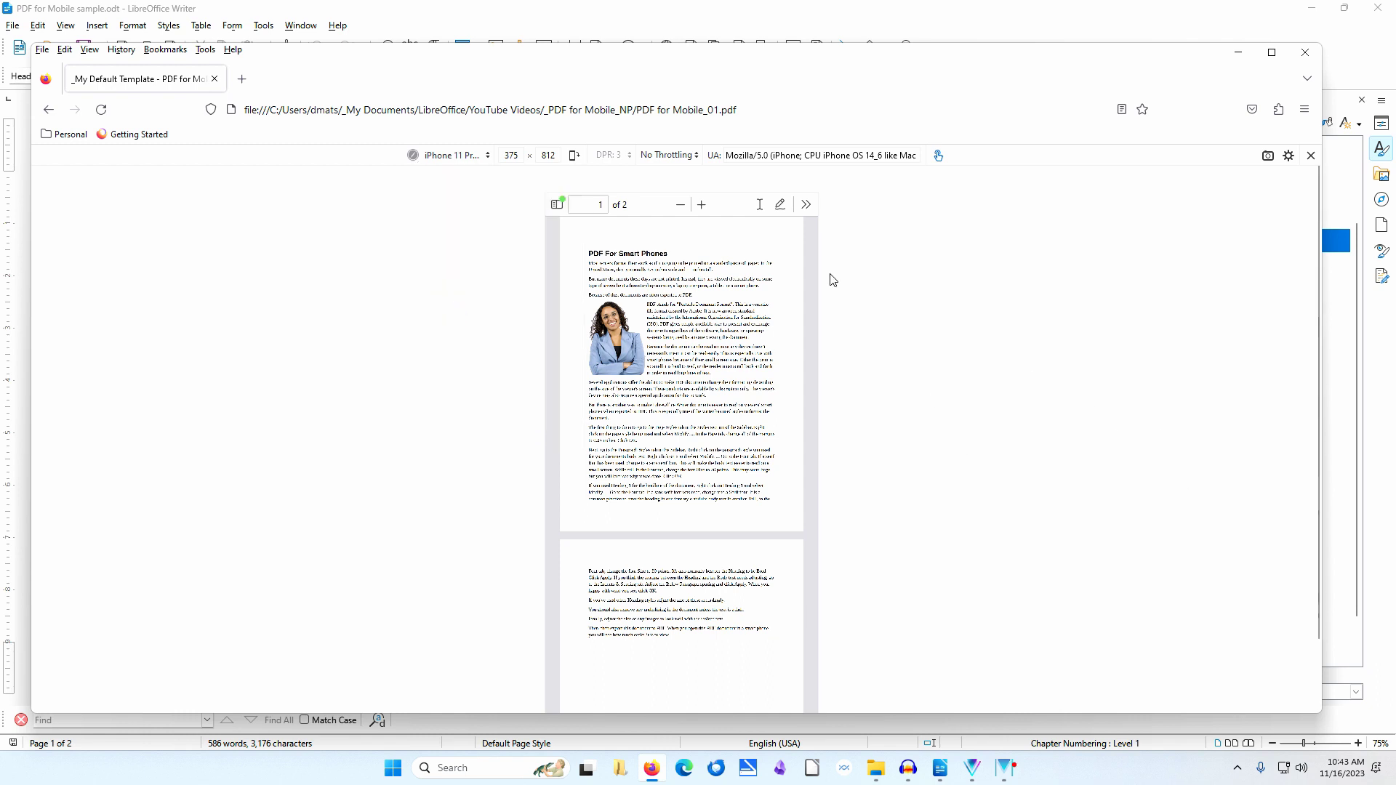
- Zoom the PDF in two steps and pan so the lines run past the right edge
click(702, 204)
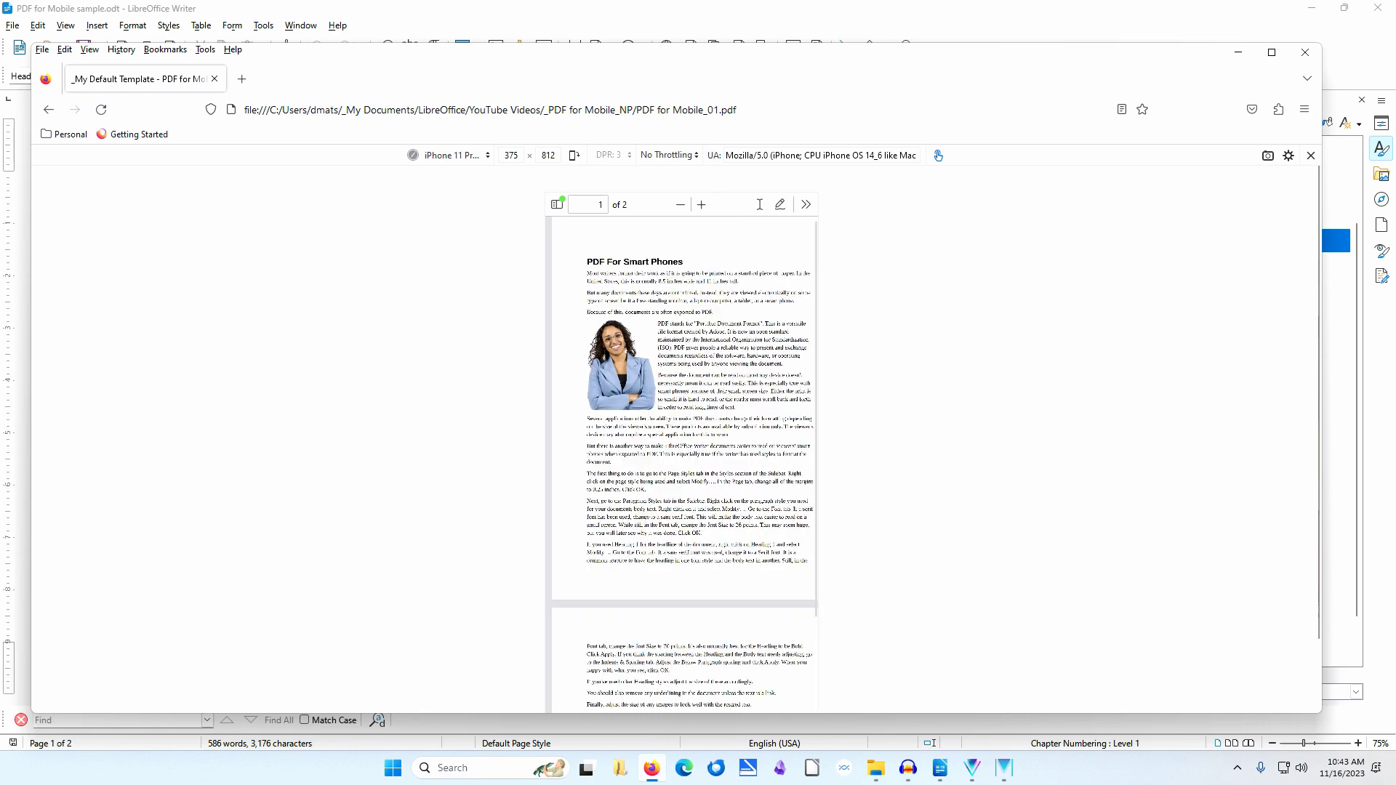
click(702, 205)
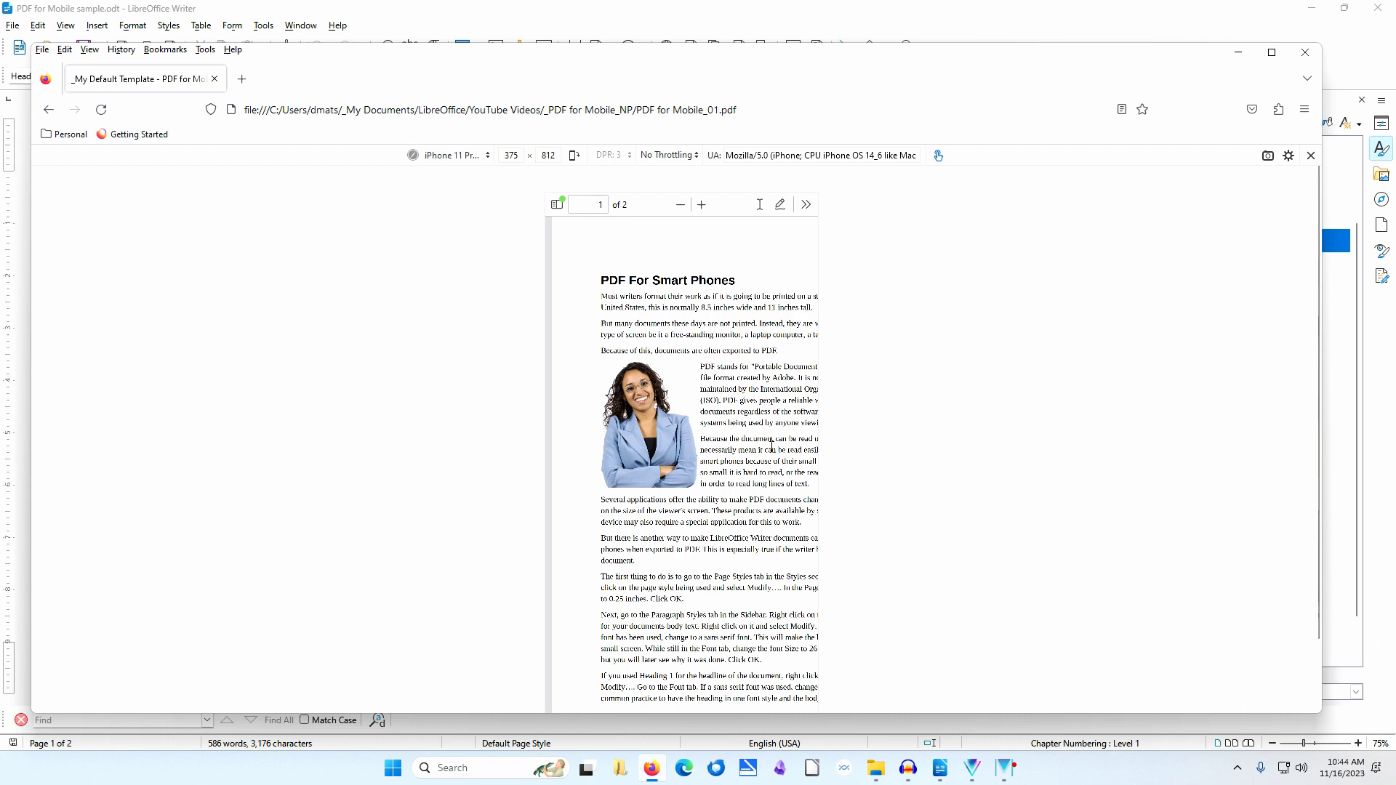
drag(771, 445, 748, 424)
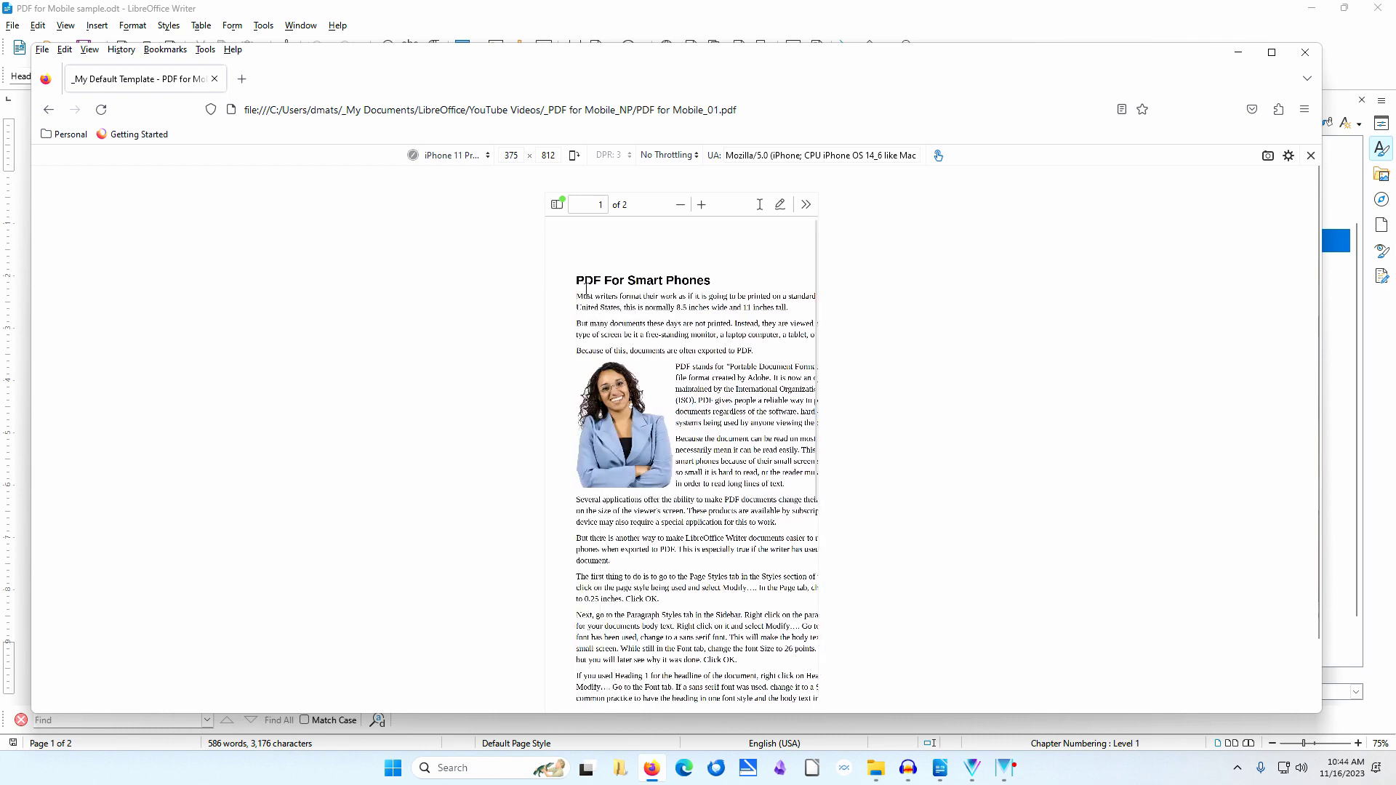
- Bring the PDF for Mobile sample.odt Writer window back in front of Firefox
click(1193, 20)
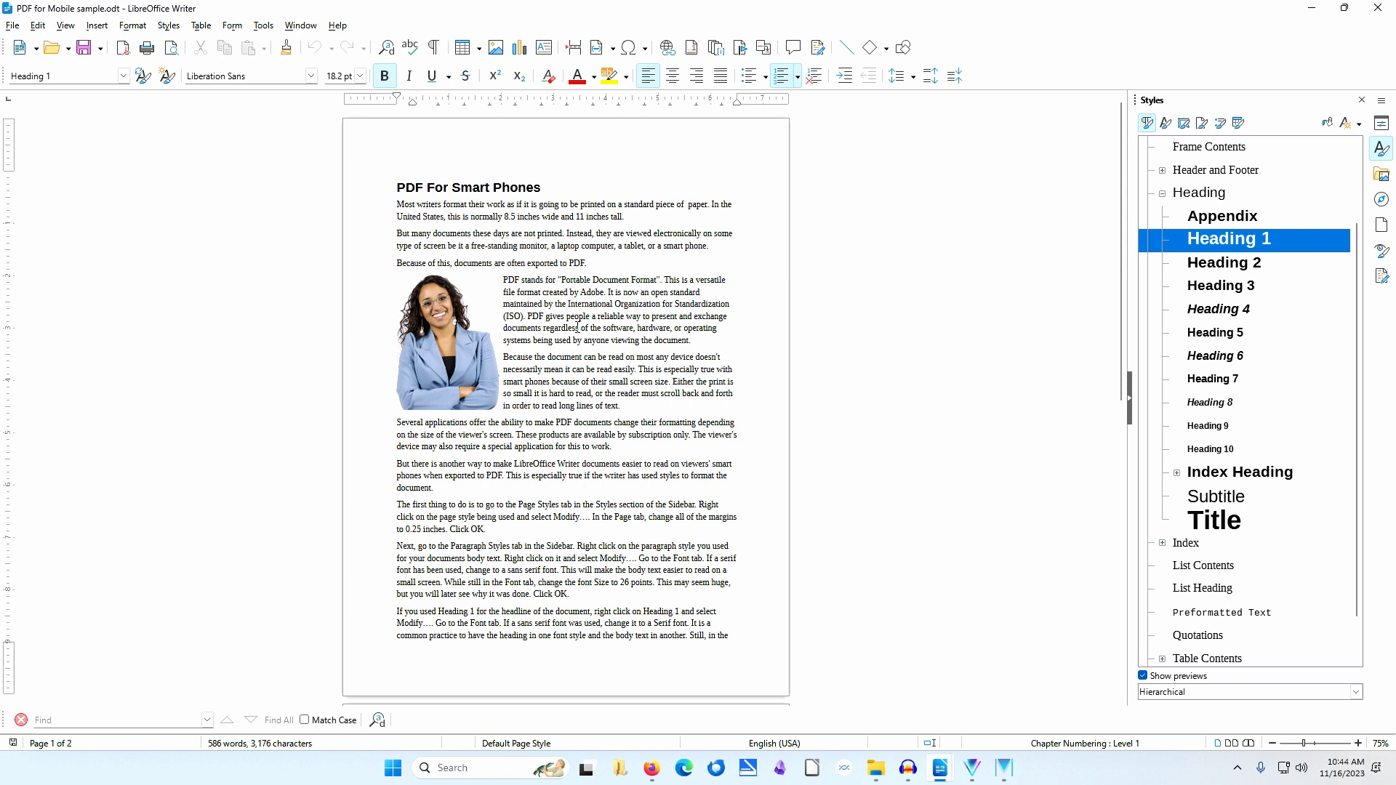
- Set the Default Page Style's left, right, top and bottom margins to 0.25 inches
right_click(578, 327)
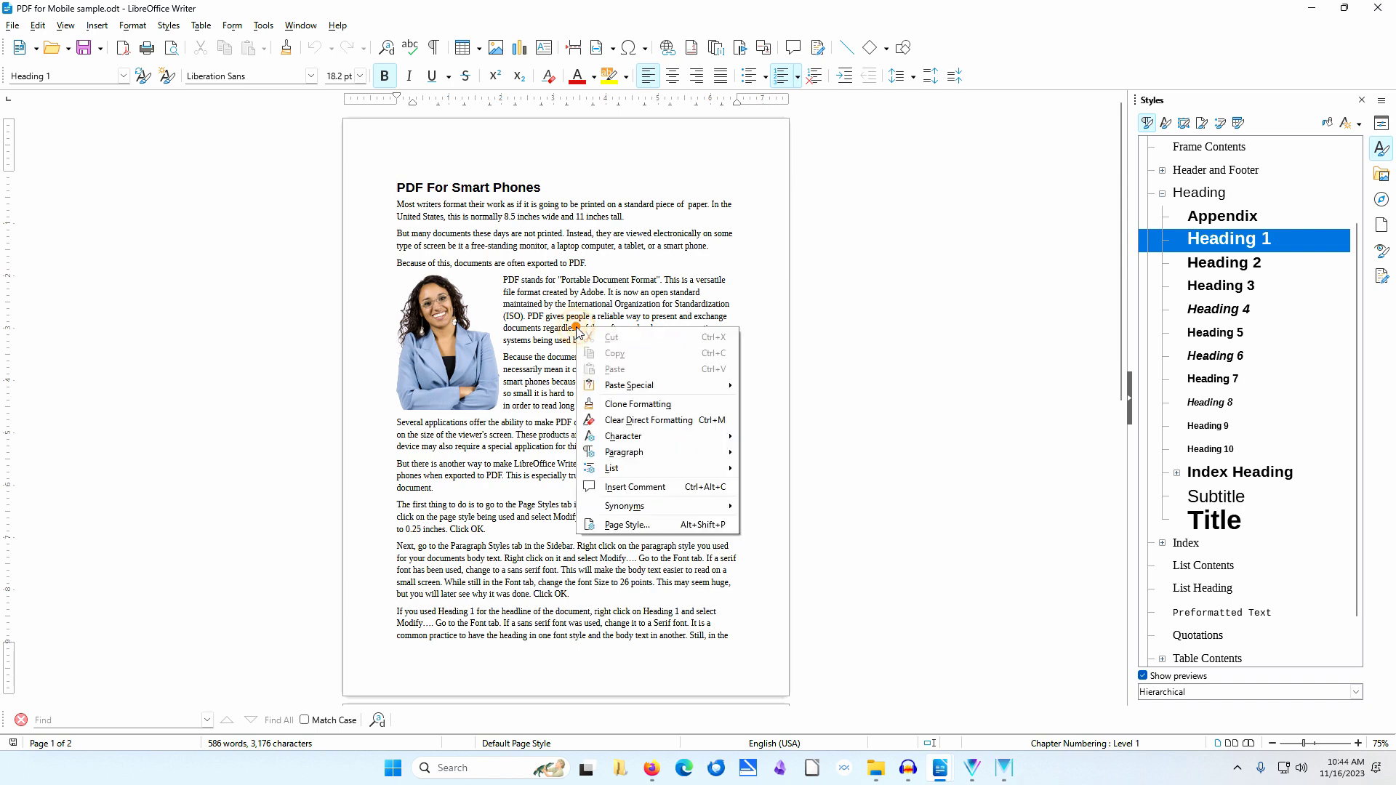
click(663, 524)
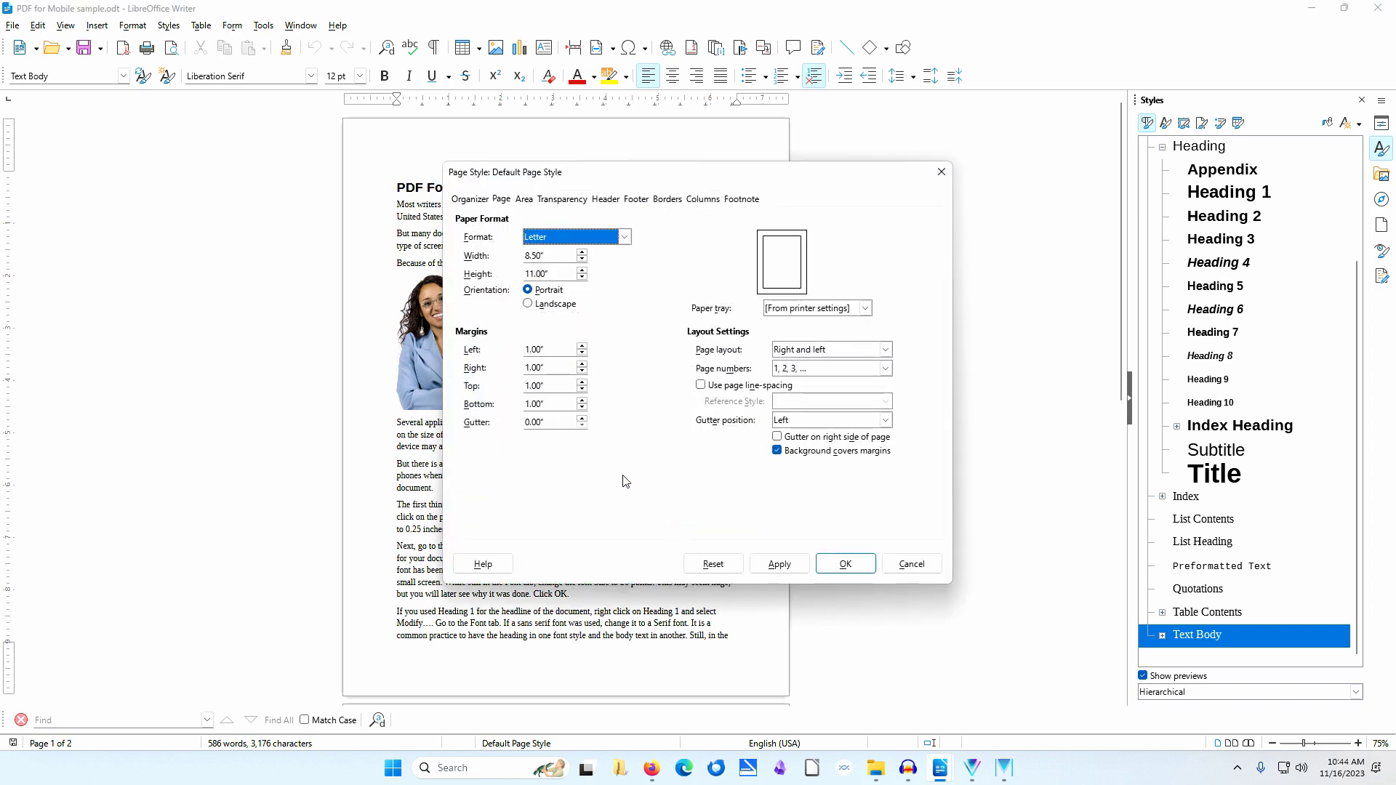
triple_click(555, 352)
text(0.)
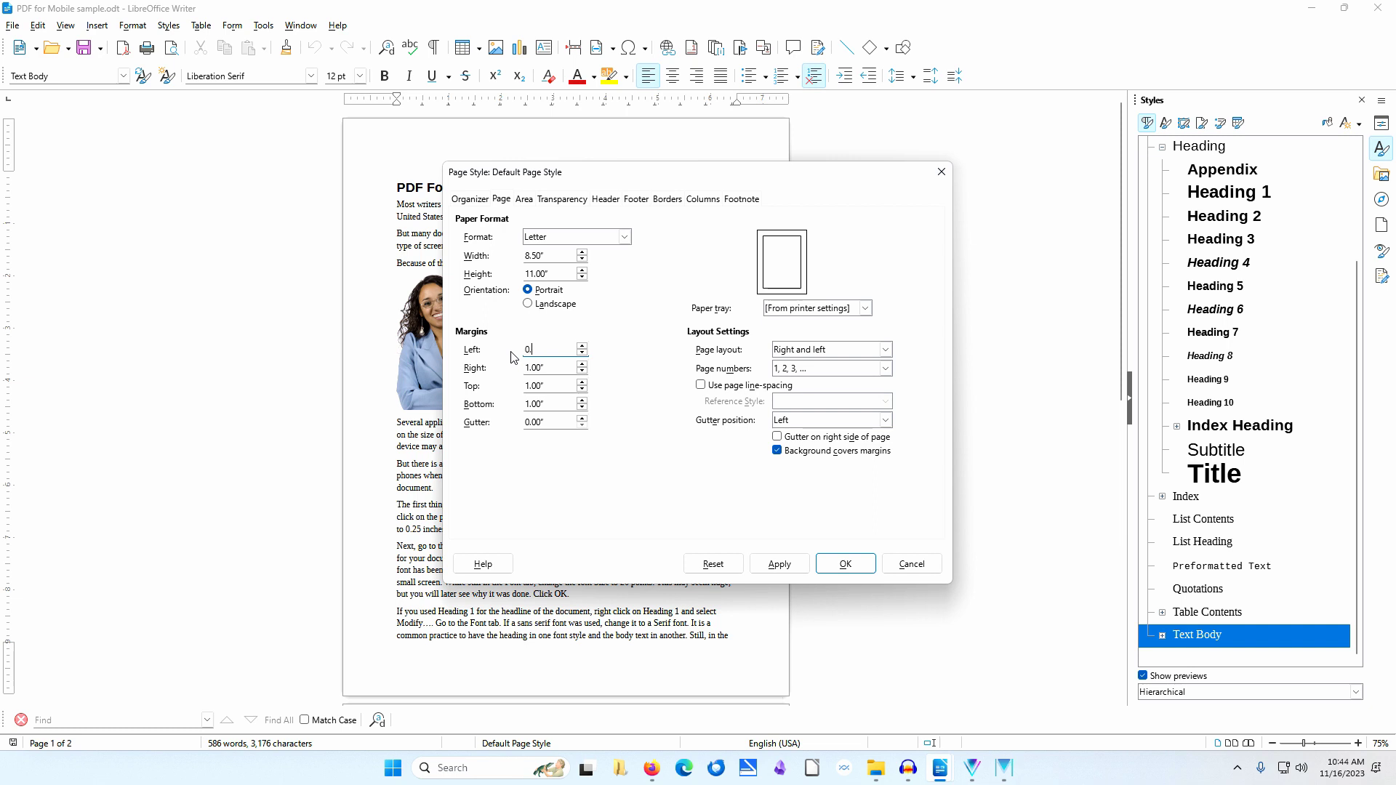
text(25)
key(Tab)
text(0.25)
key(Tab)
text(0.25)
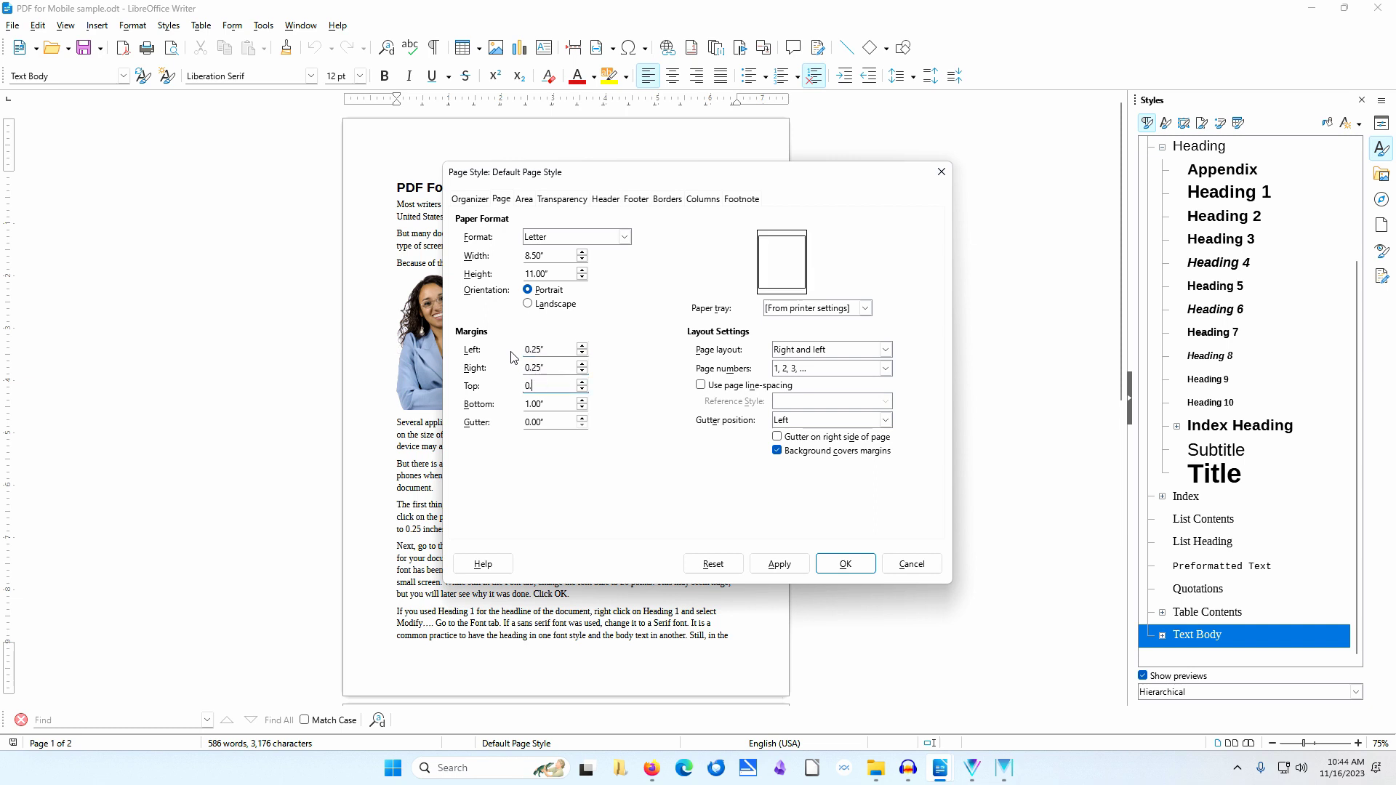
key(Tab)
text(0.2)
key(Tab)
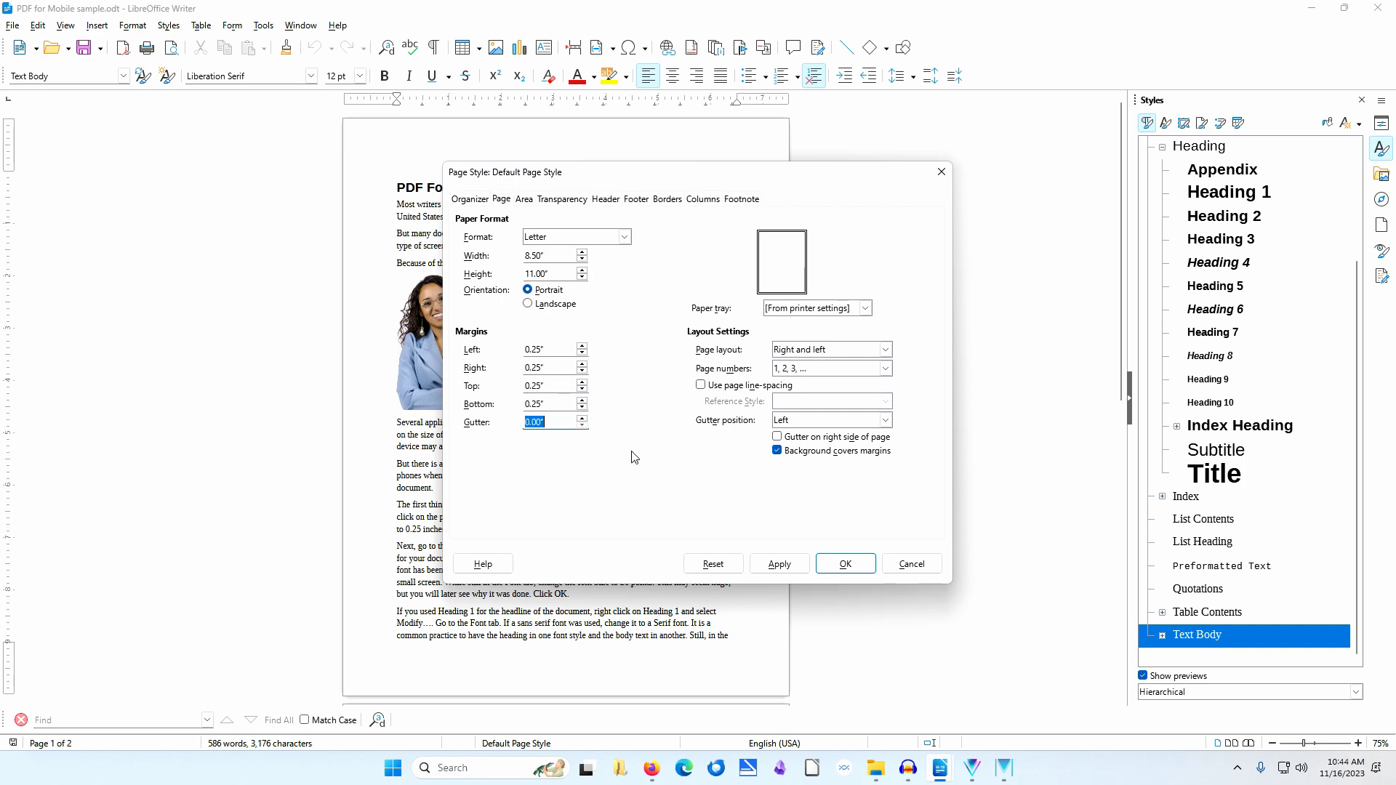
click(844, 562)
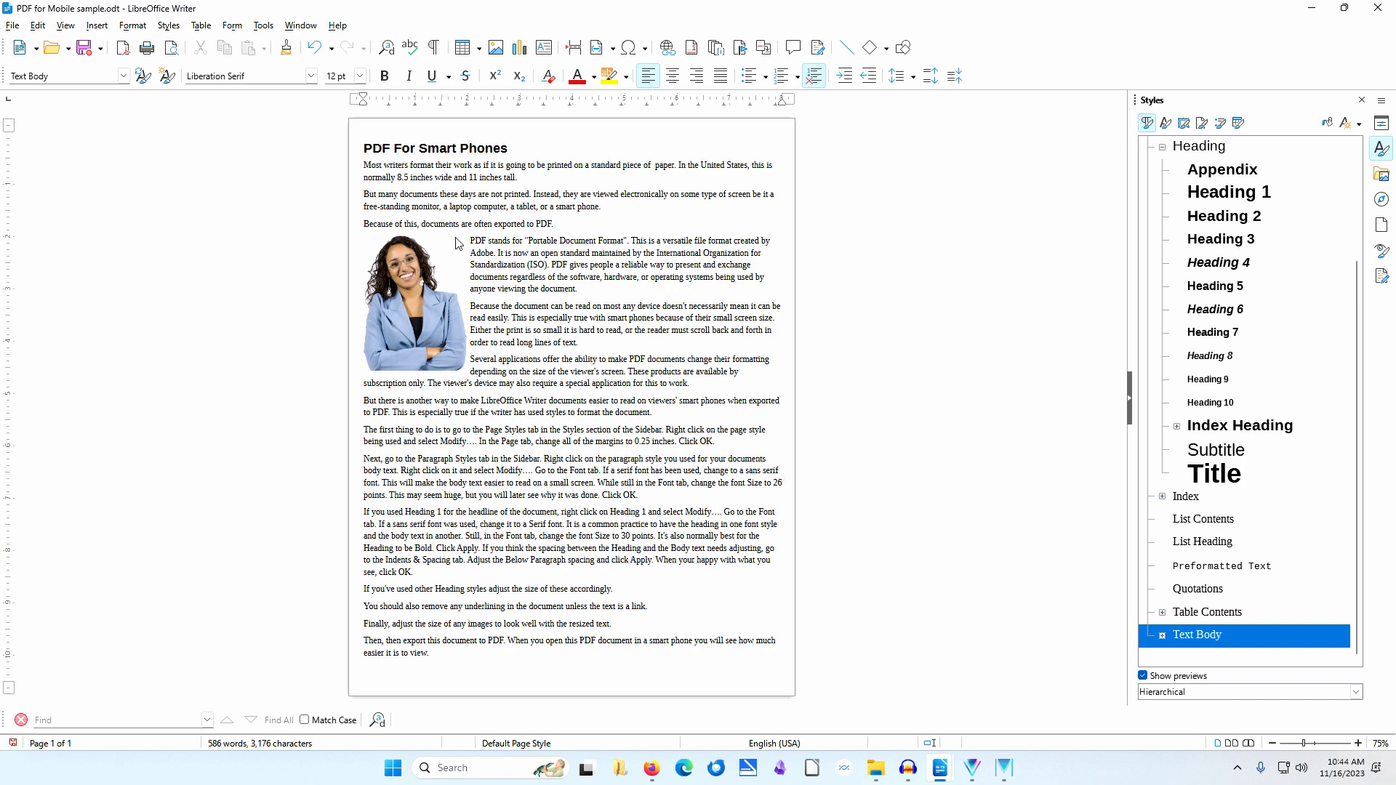
- Change the Text Body paragraph style's font to Liberation Sans at 26 pt
click(479, 238)
right_click(1237, 638)
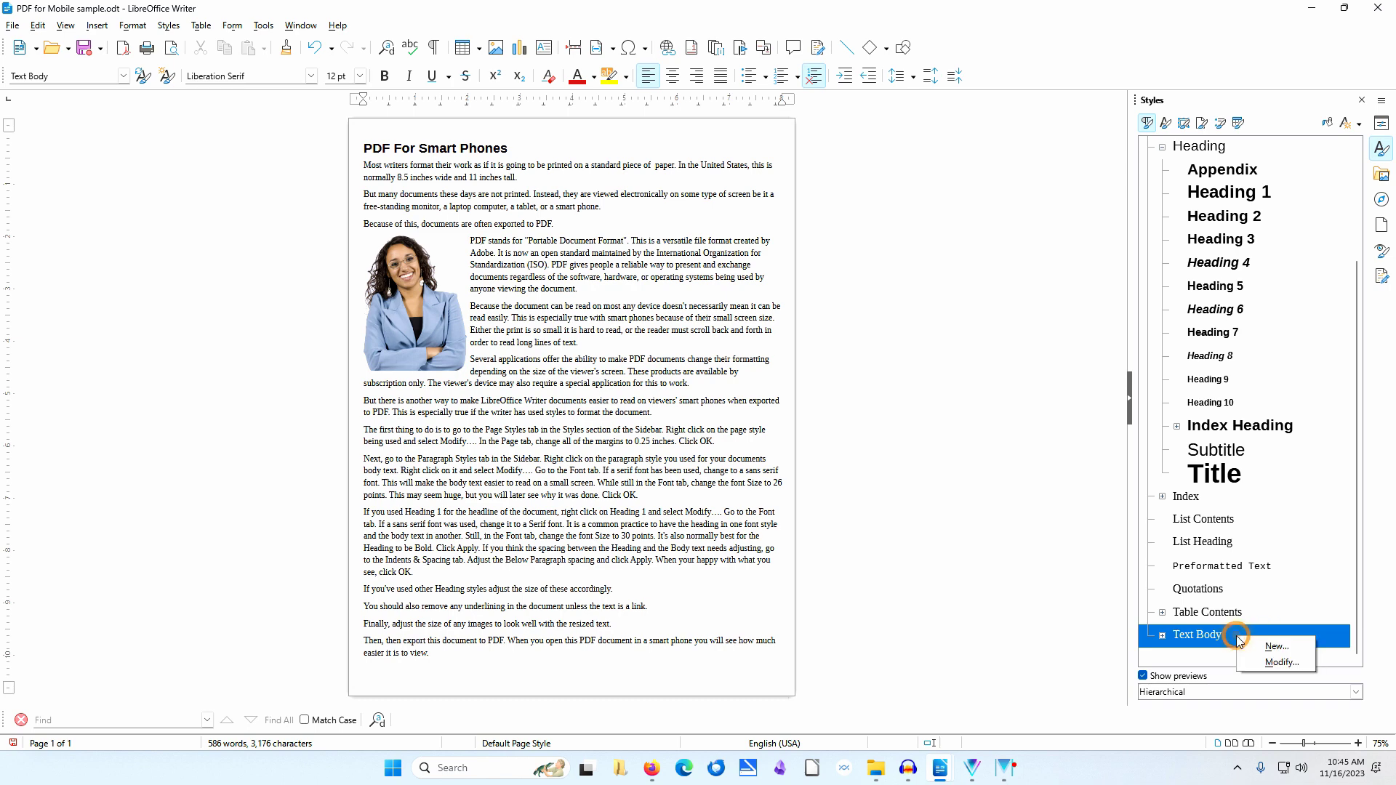
click(1279, 662)
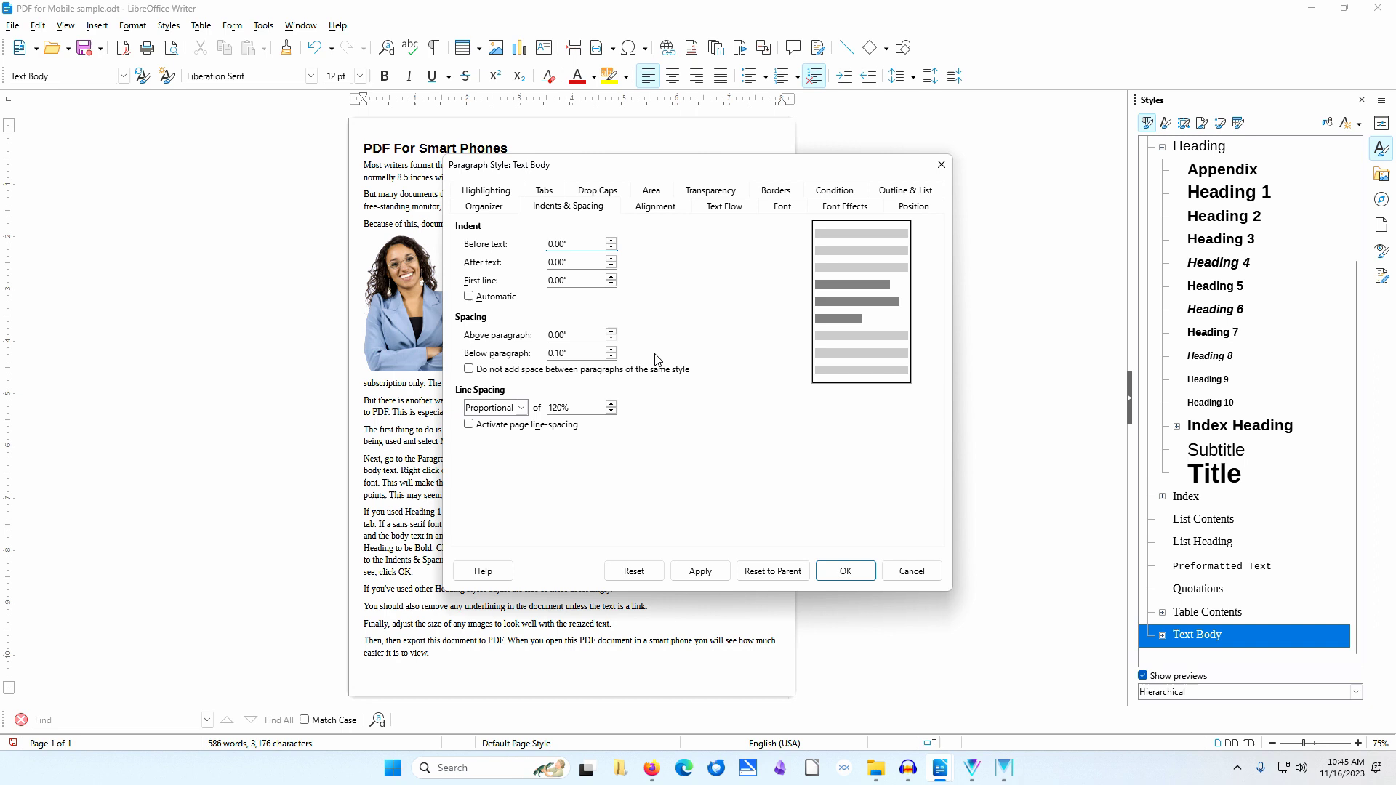
click(781, 207)
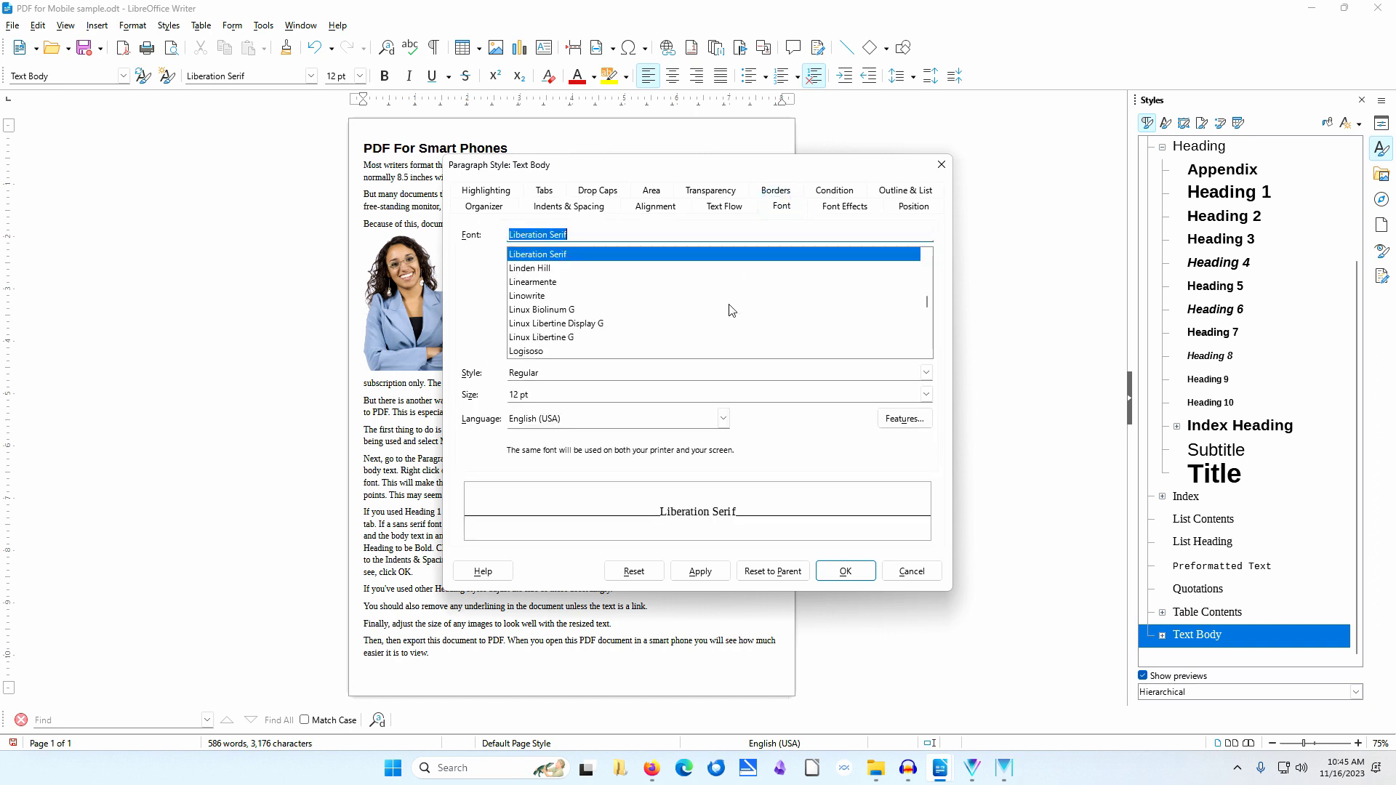
scroll(729, 309, up, 1)
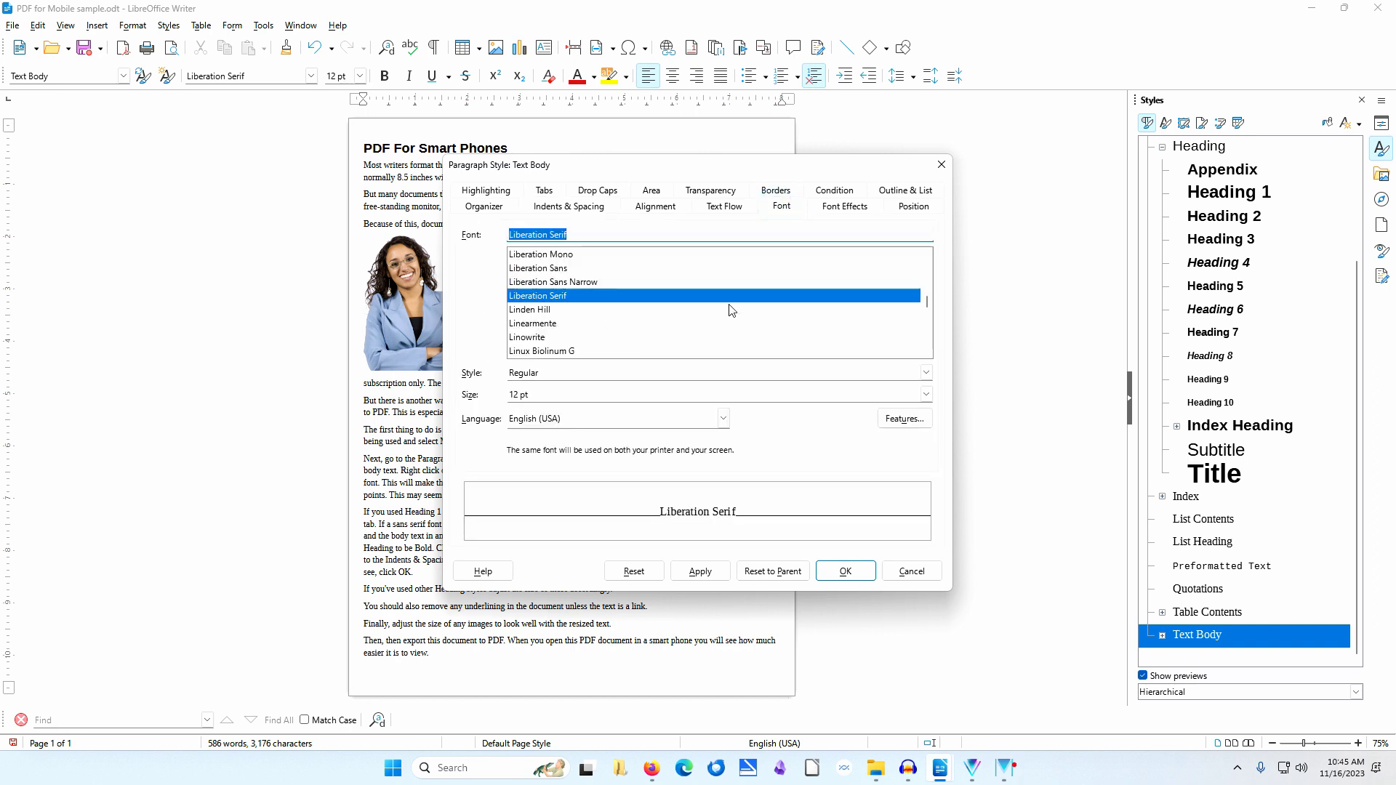
click(926, 394)
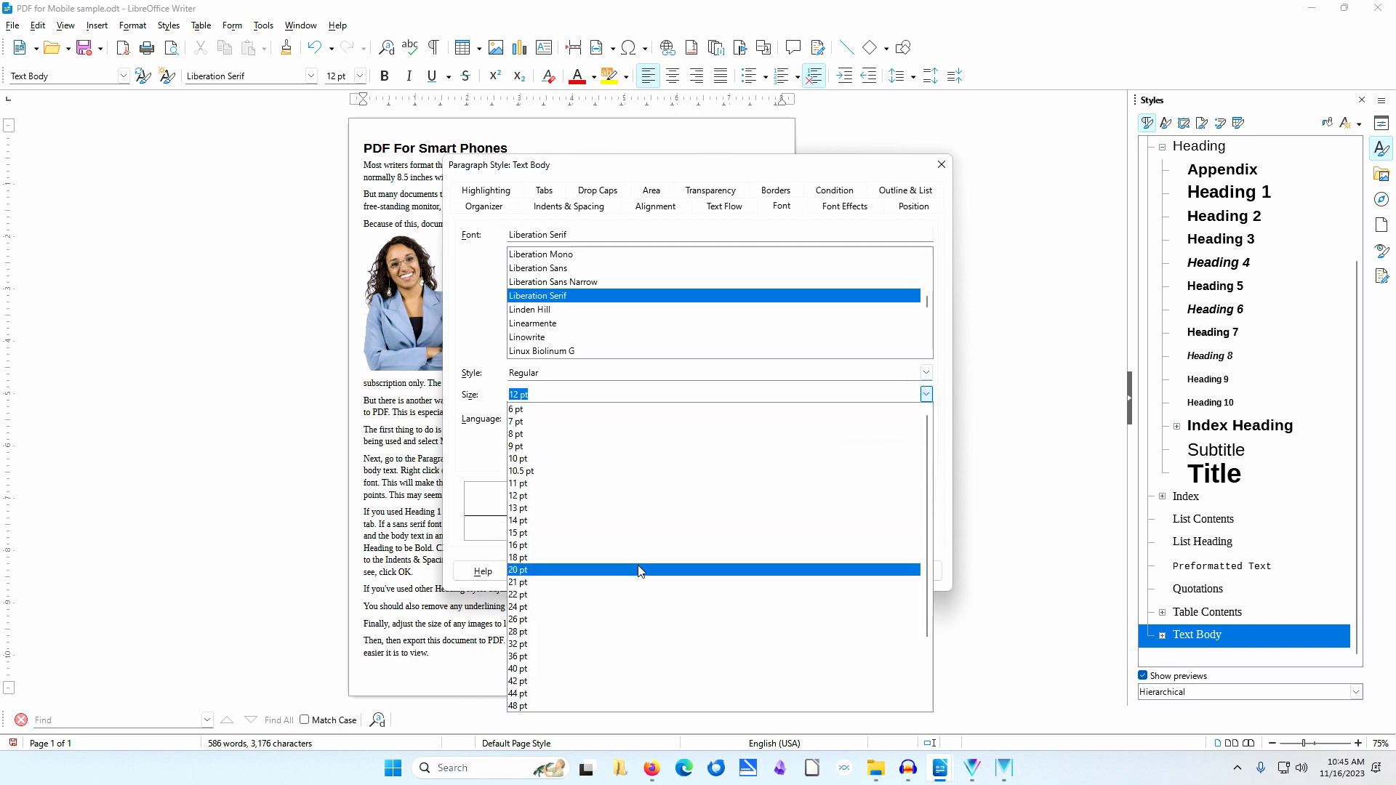
click(600, 622)
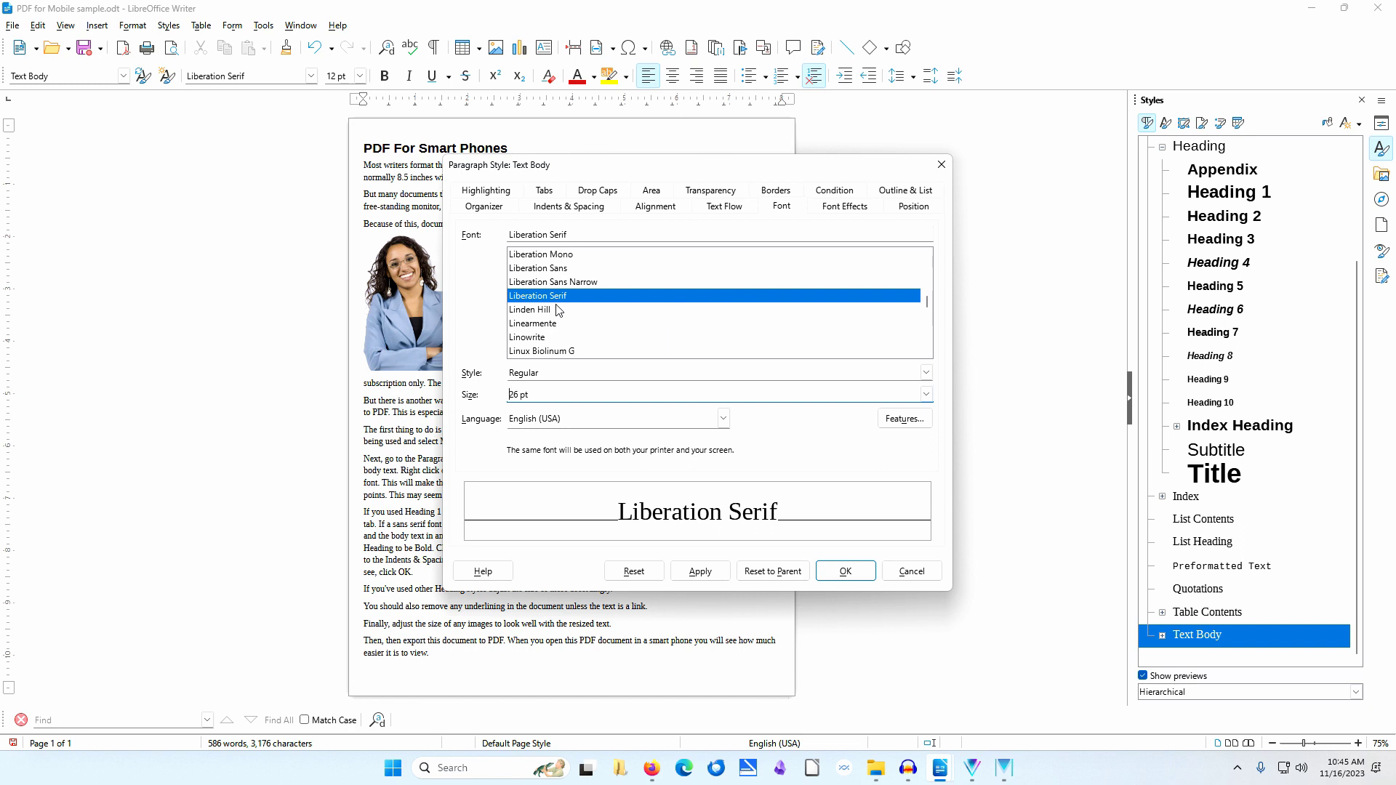
click(557, 270)
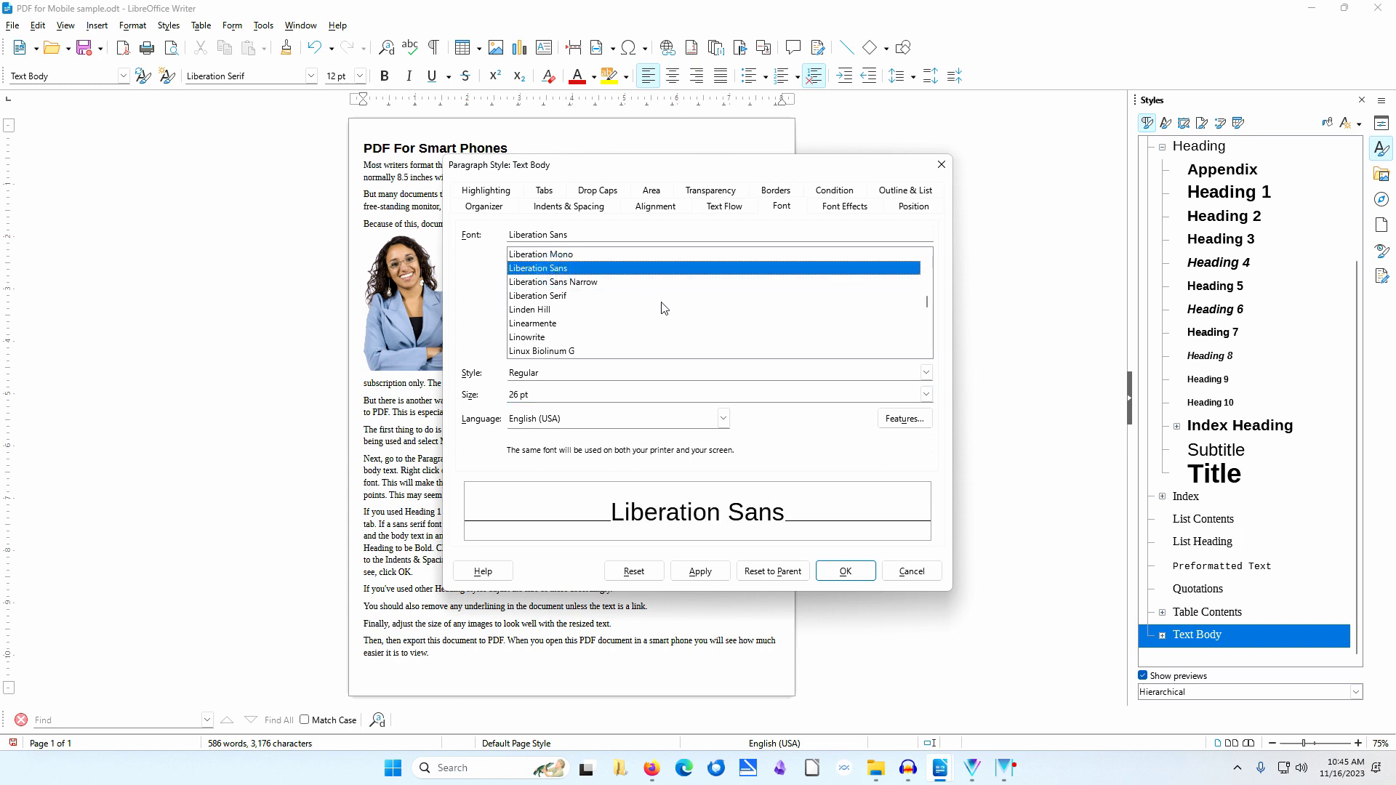
click(848, 573)
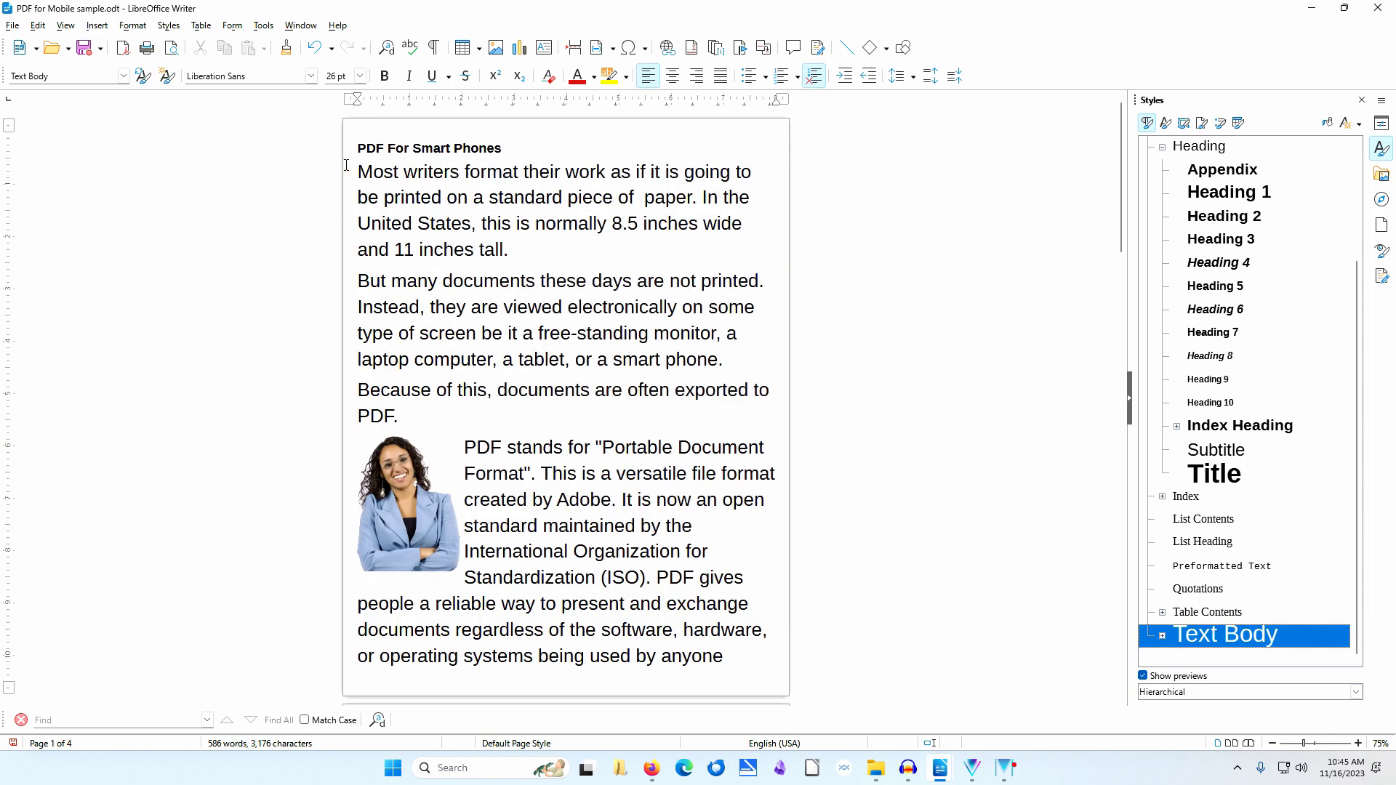
- Set the Heading 1 style's font to Liberation Serif with size 48 pt
click(434, 148)
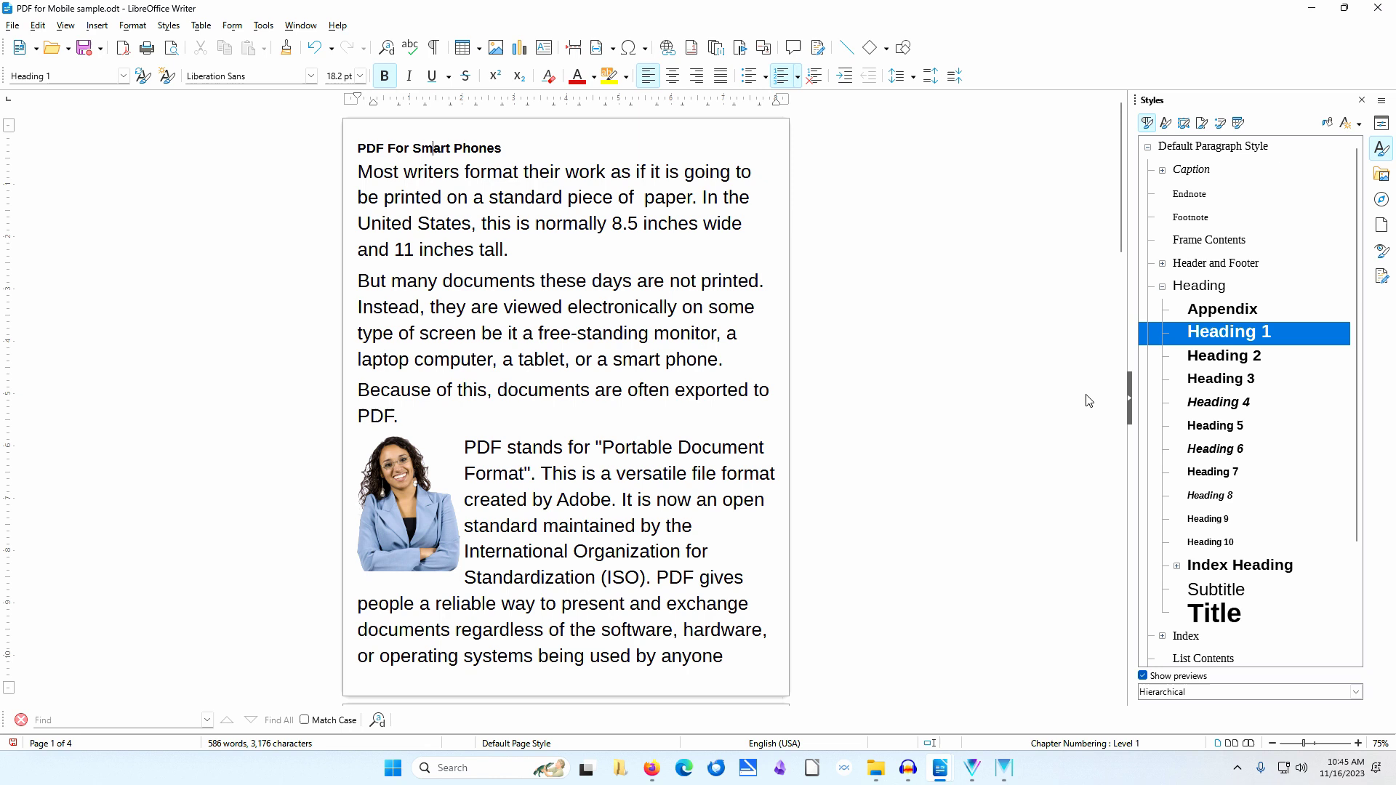
right_click(1244, 339)
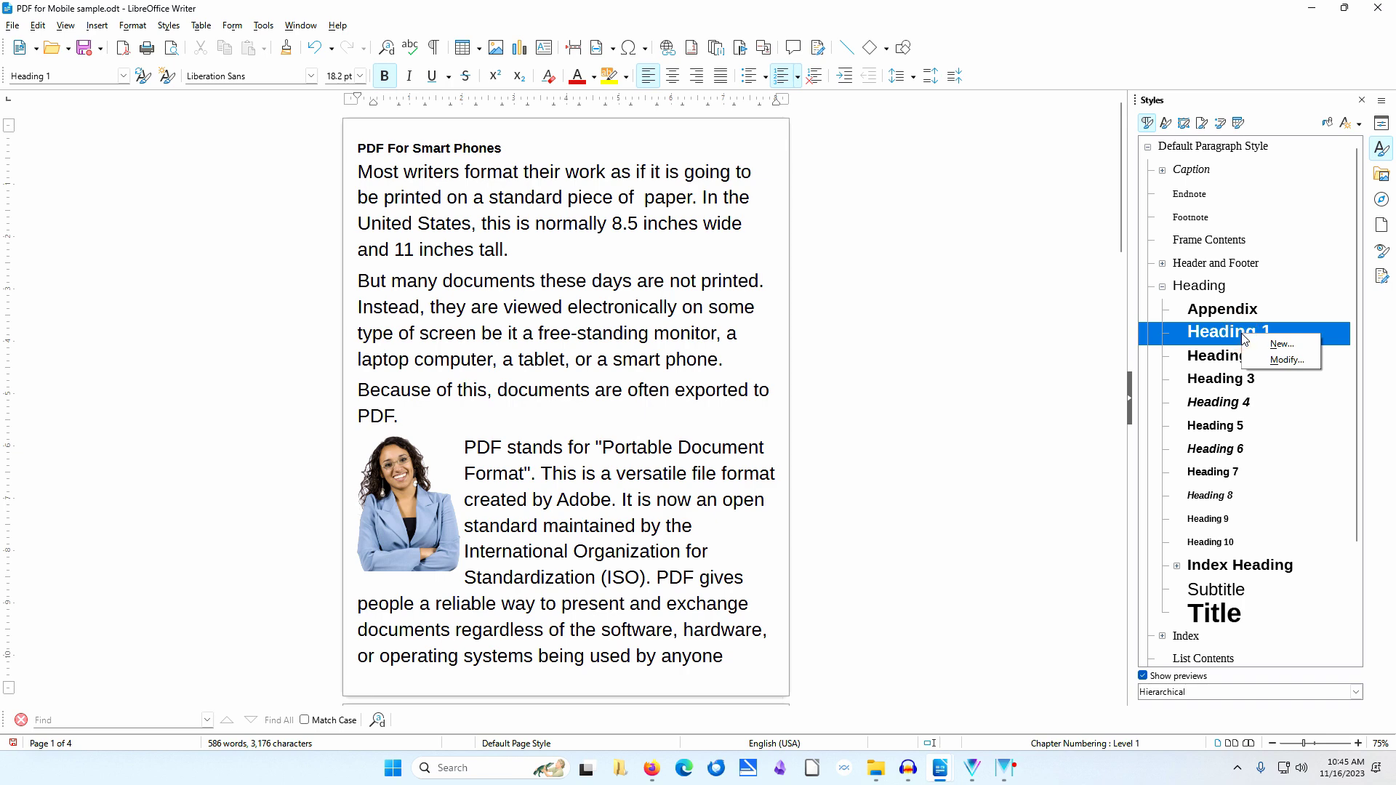
click(1304, 363)
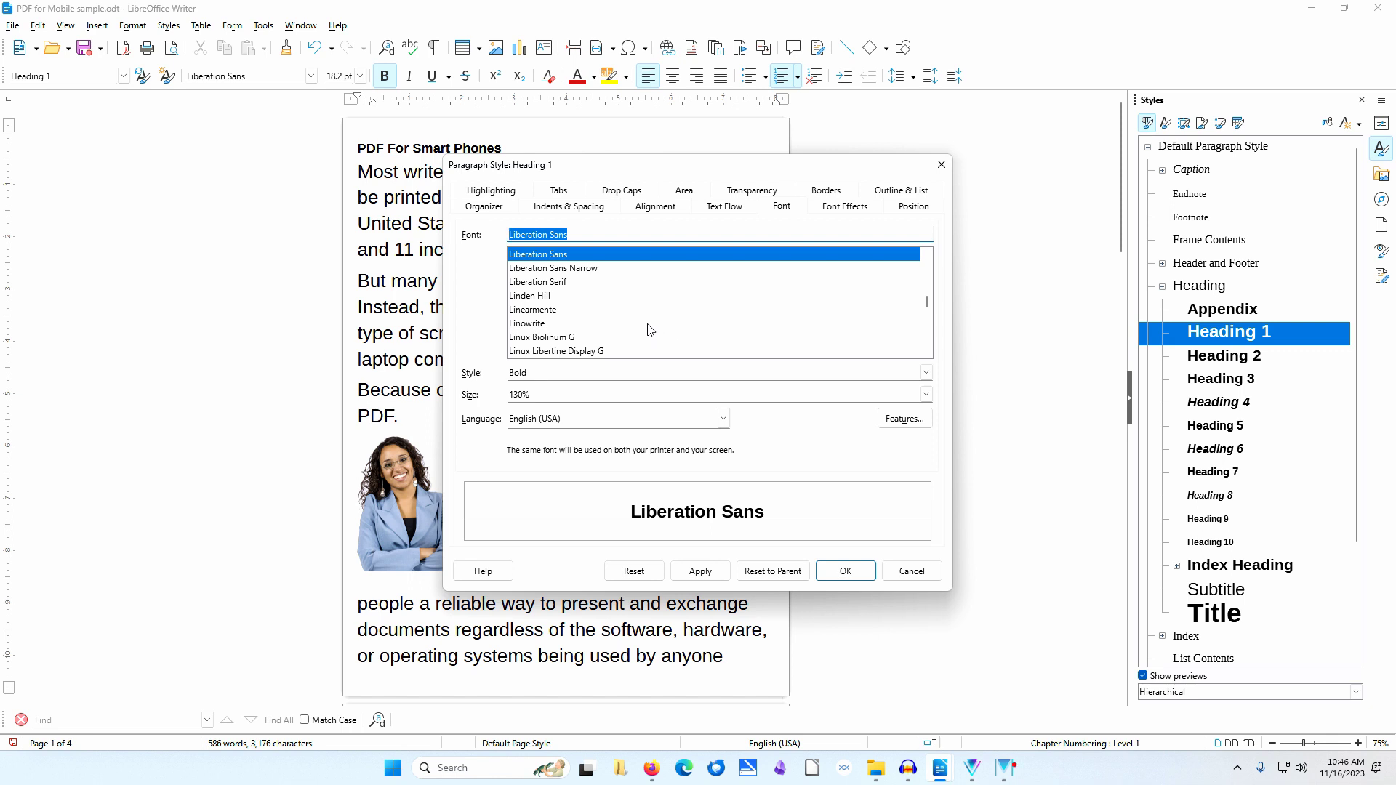
click(566, 284)
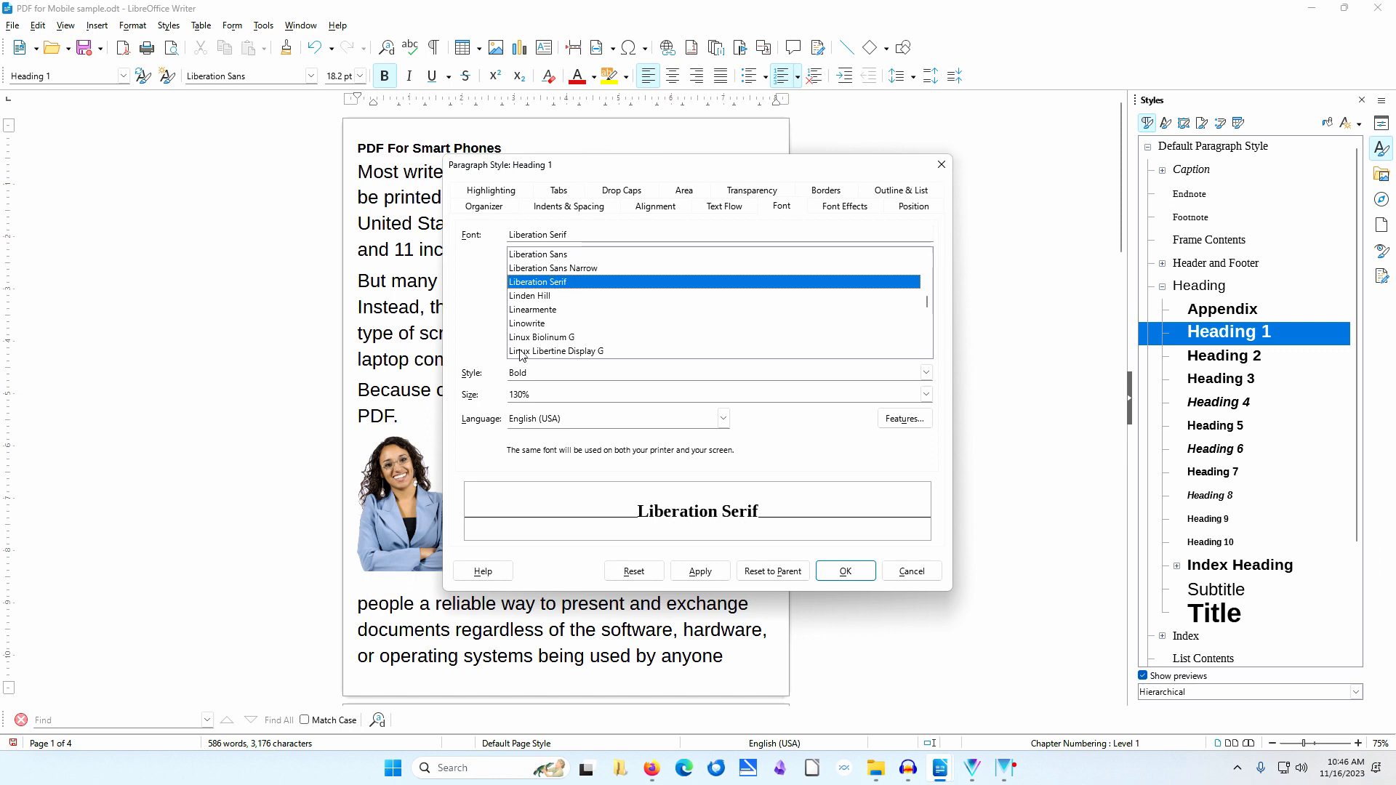
click(559, 395)
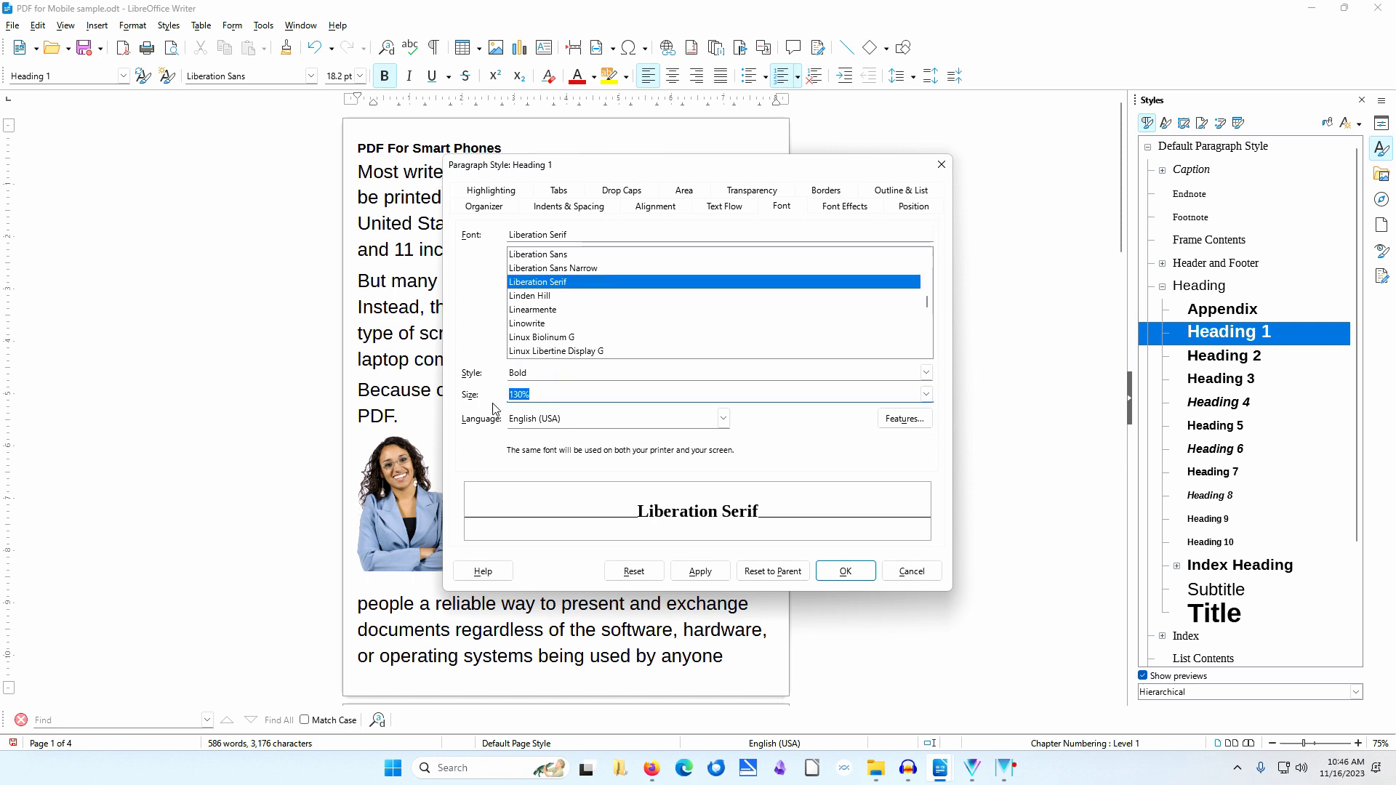
text(48)
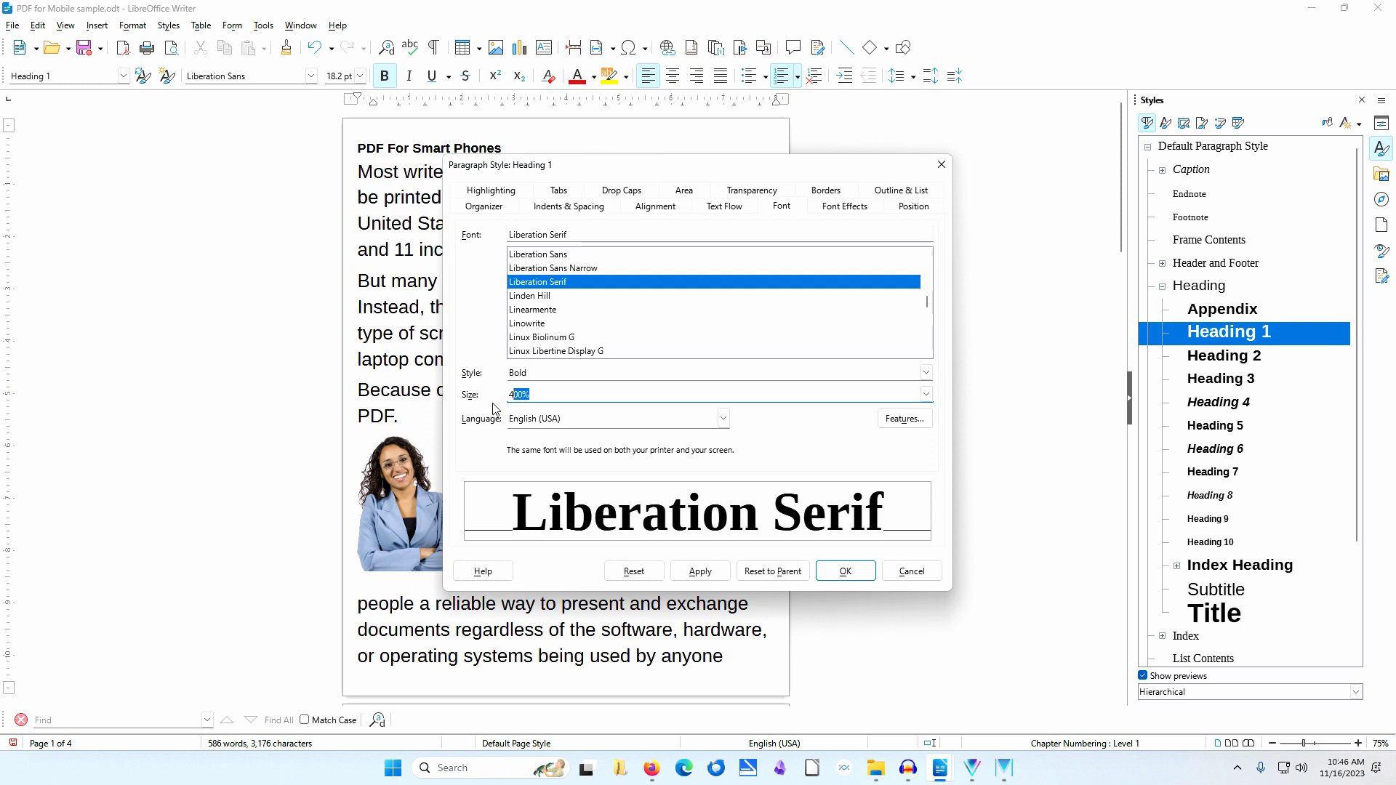
text( pt)
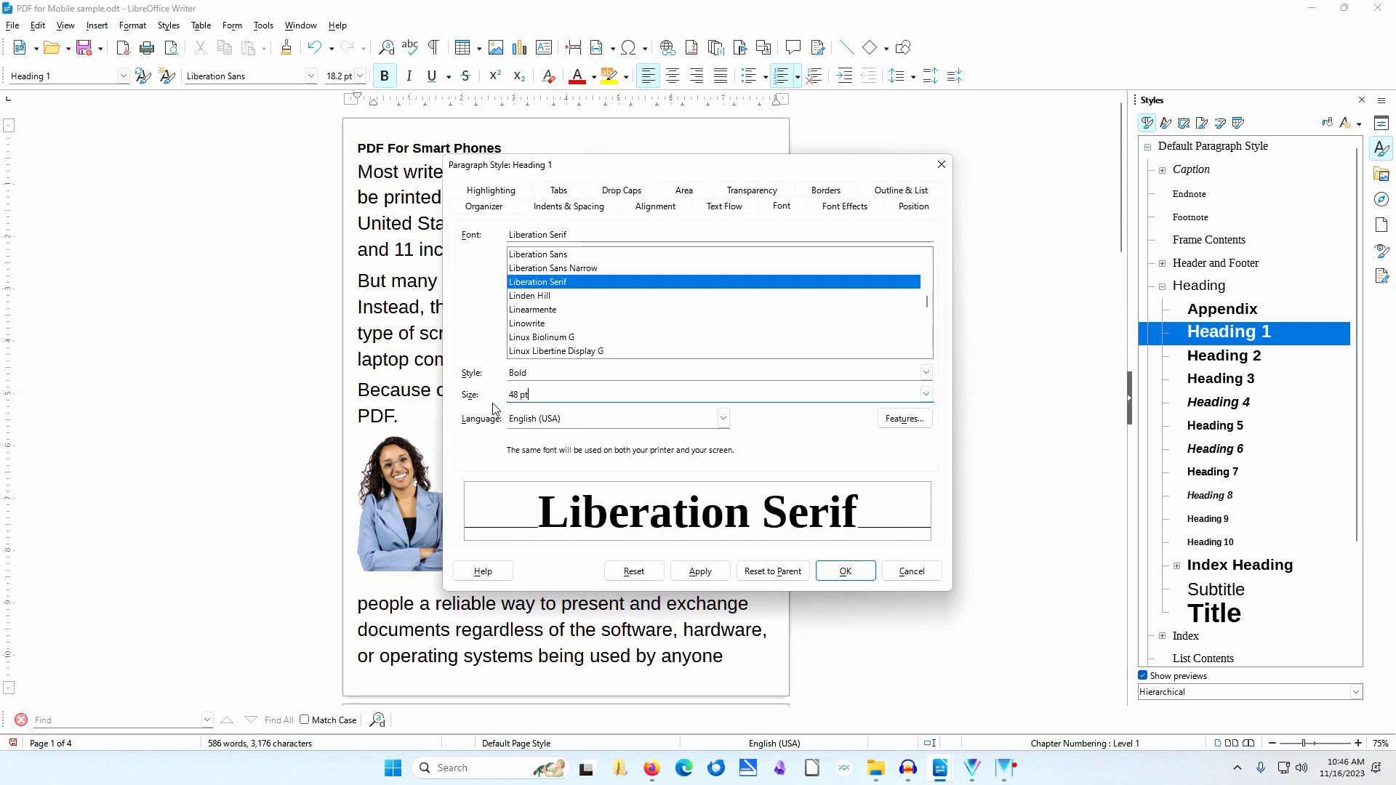
- Apply the Heading 1 font change, then set its space below paragraph to 0.25 inches
click(839, 568)
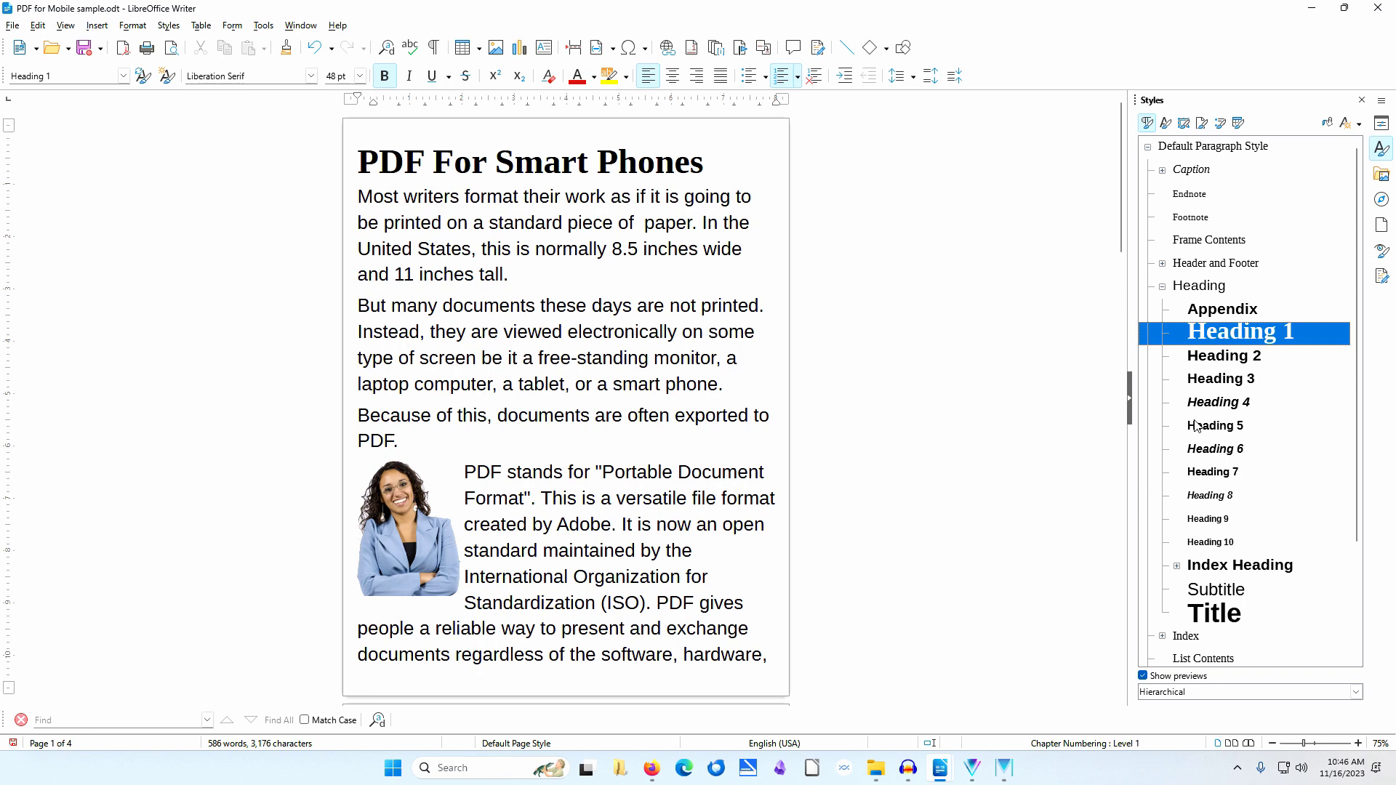
right_click(1261, 341)
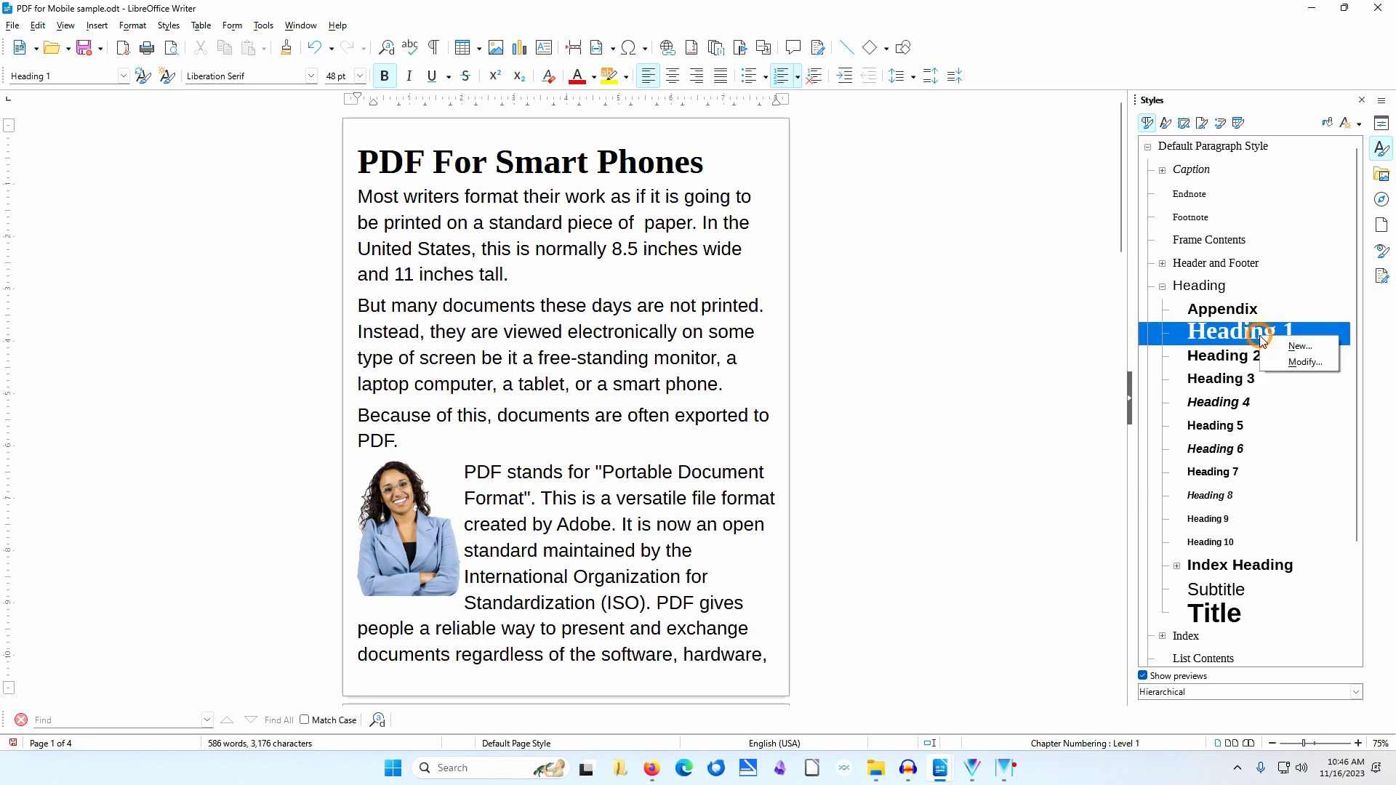
click(1303, 362)
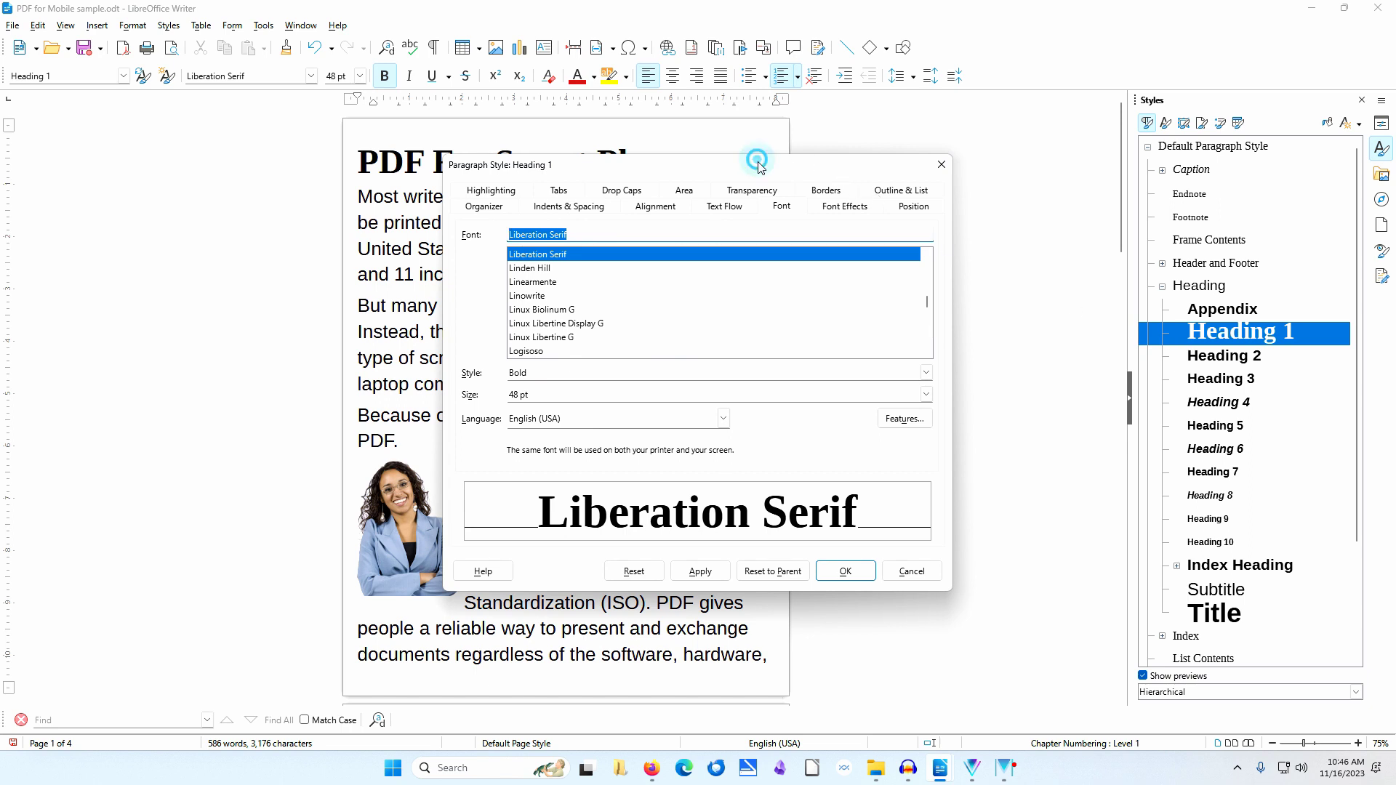
drag(770, 176, 994, 202)
click(787, 245)
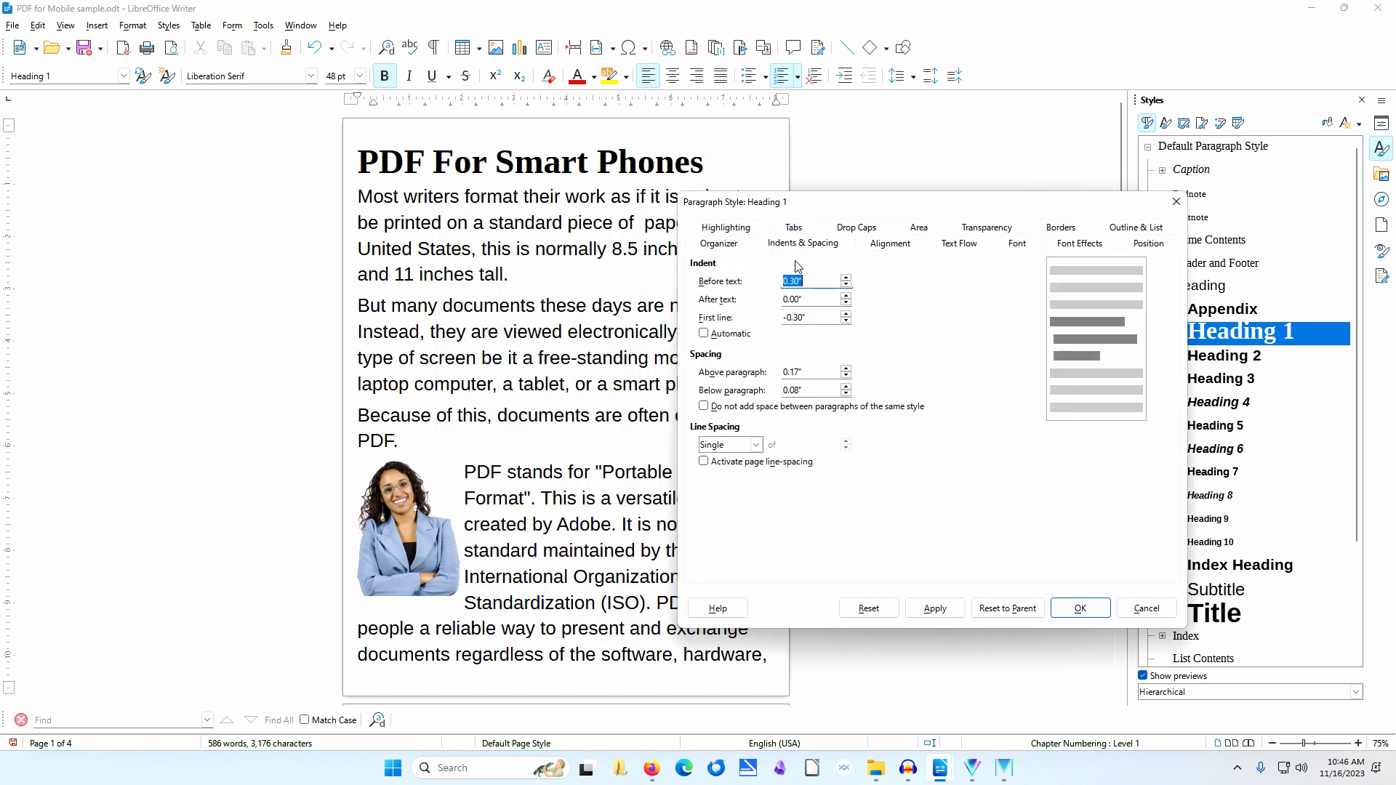
click(815, 387)
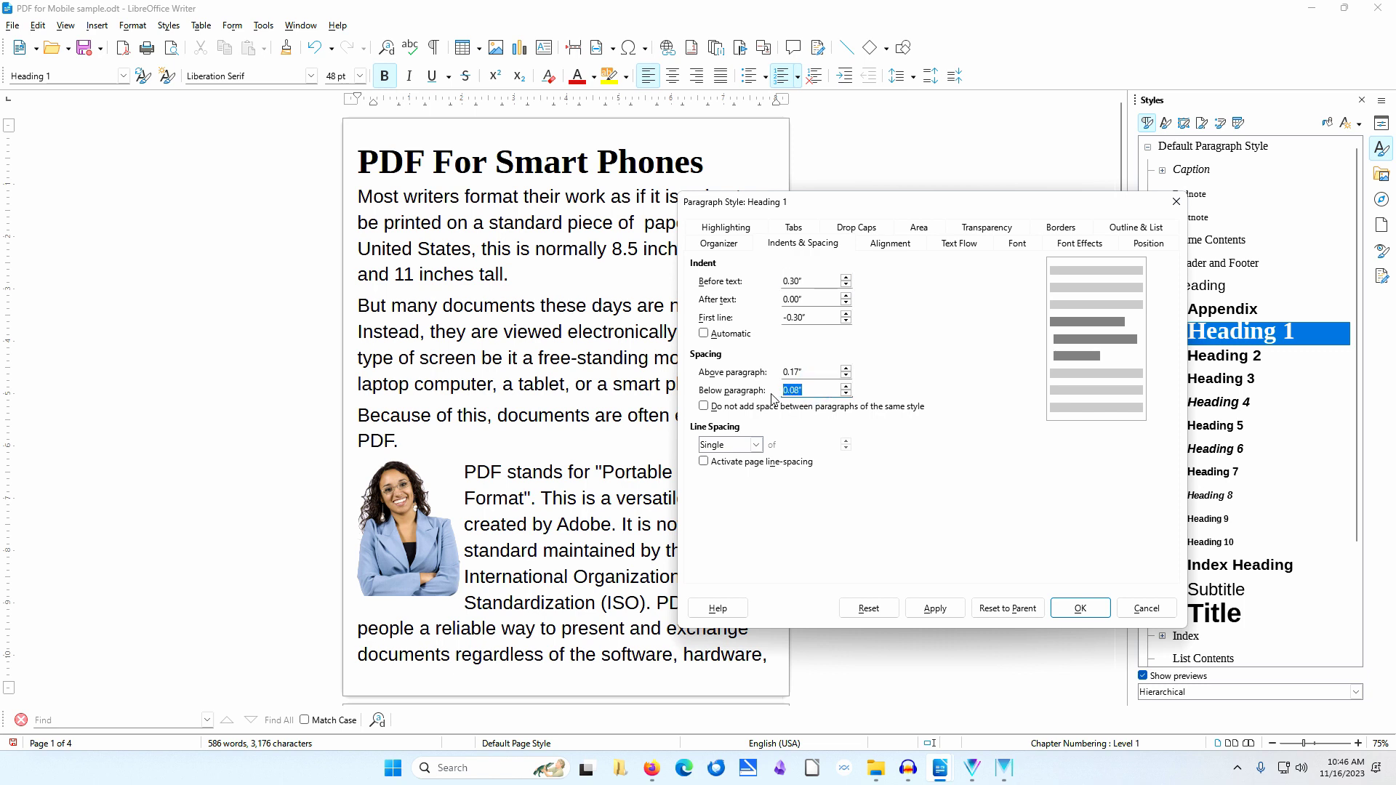
text(0.25)
key(Tab)
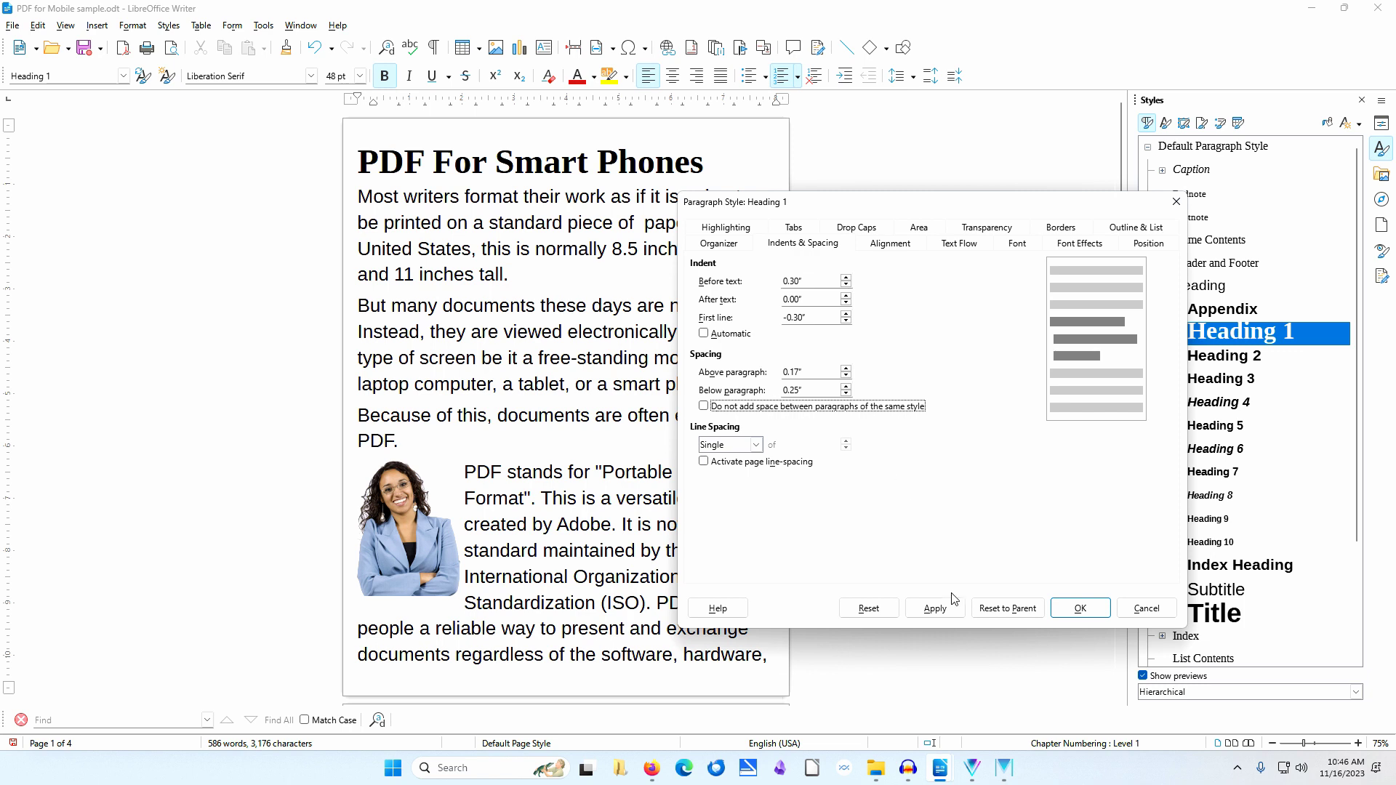
click(949, 615)
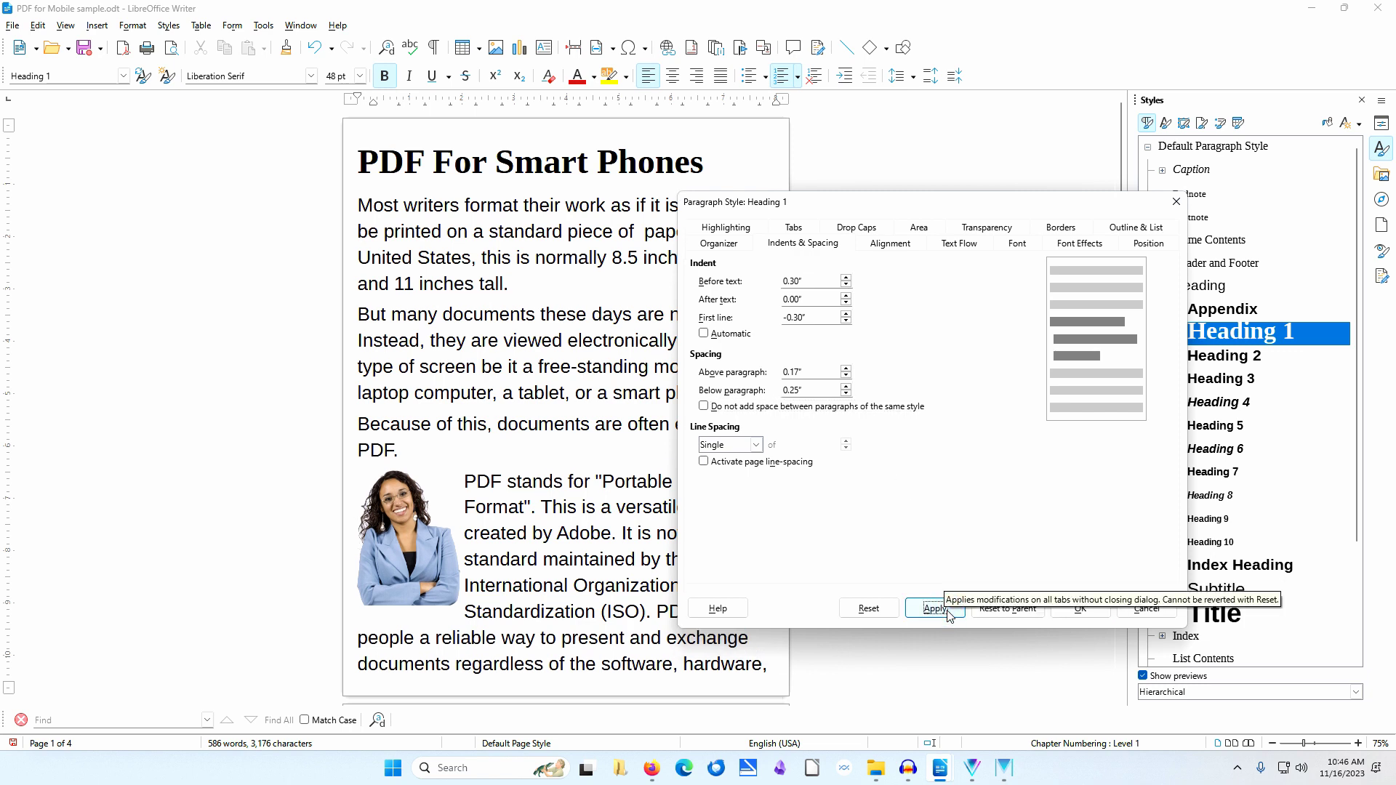
click(1089, 609)
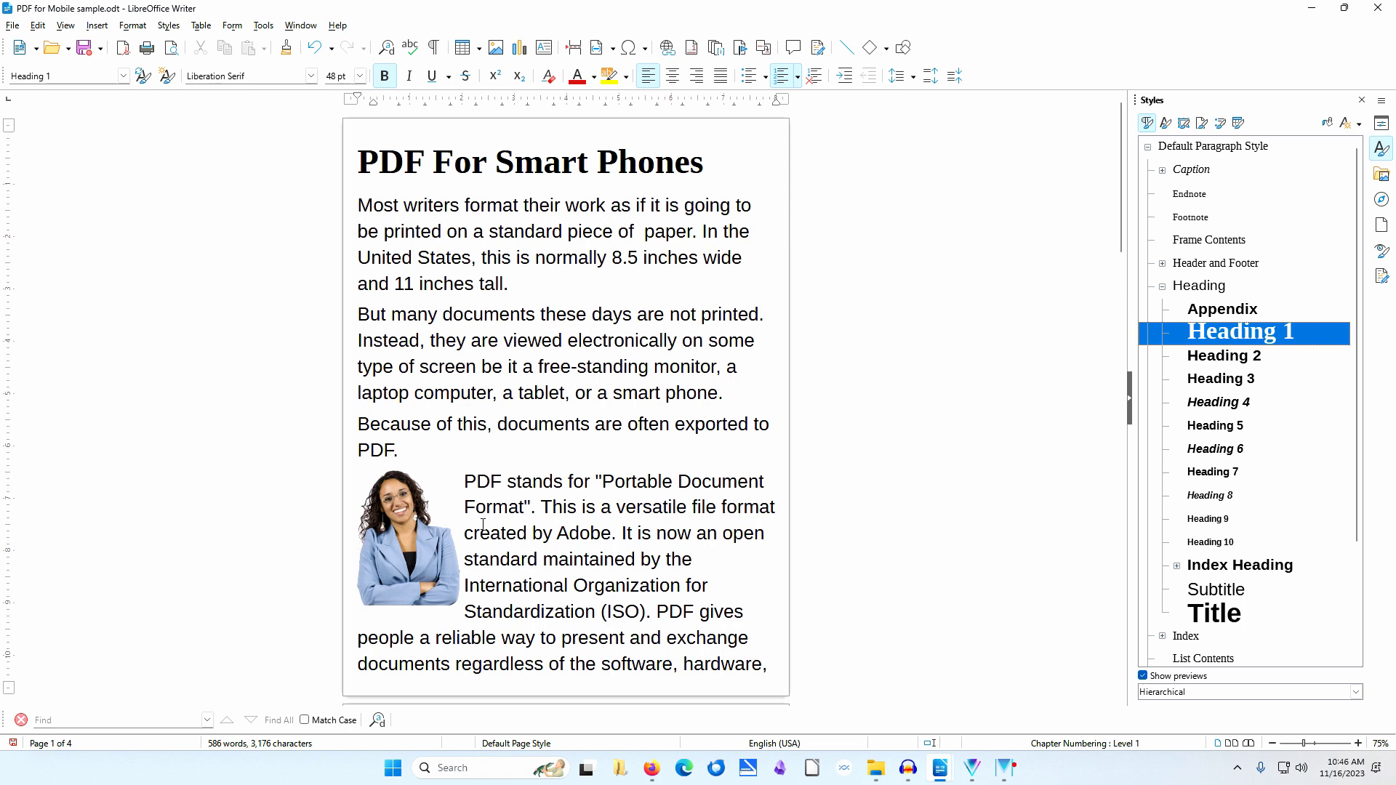
- Enlarge the businesswoman photo to 2.95 × 3.81 beside the PDF paragraph
click(426, 535)
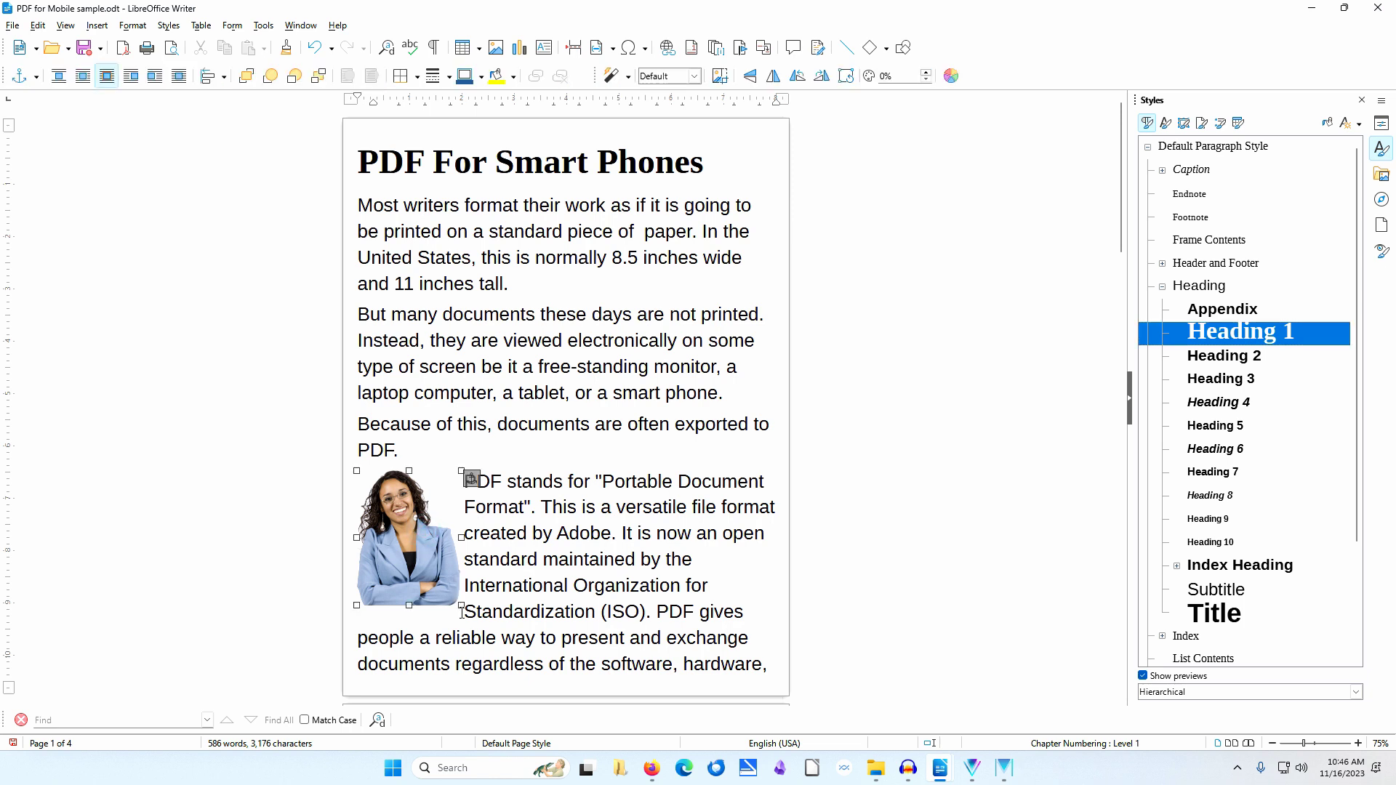
drag(461, 605, 493, 670)
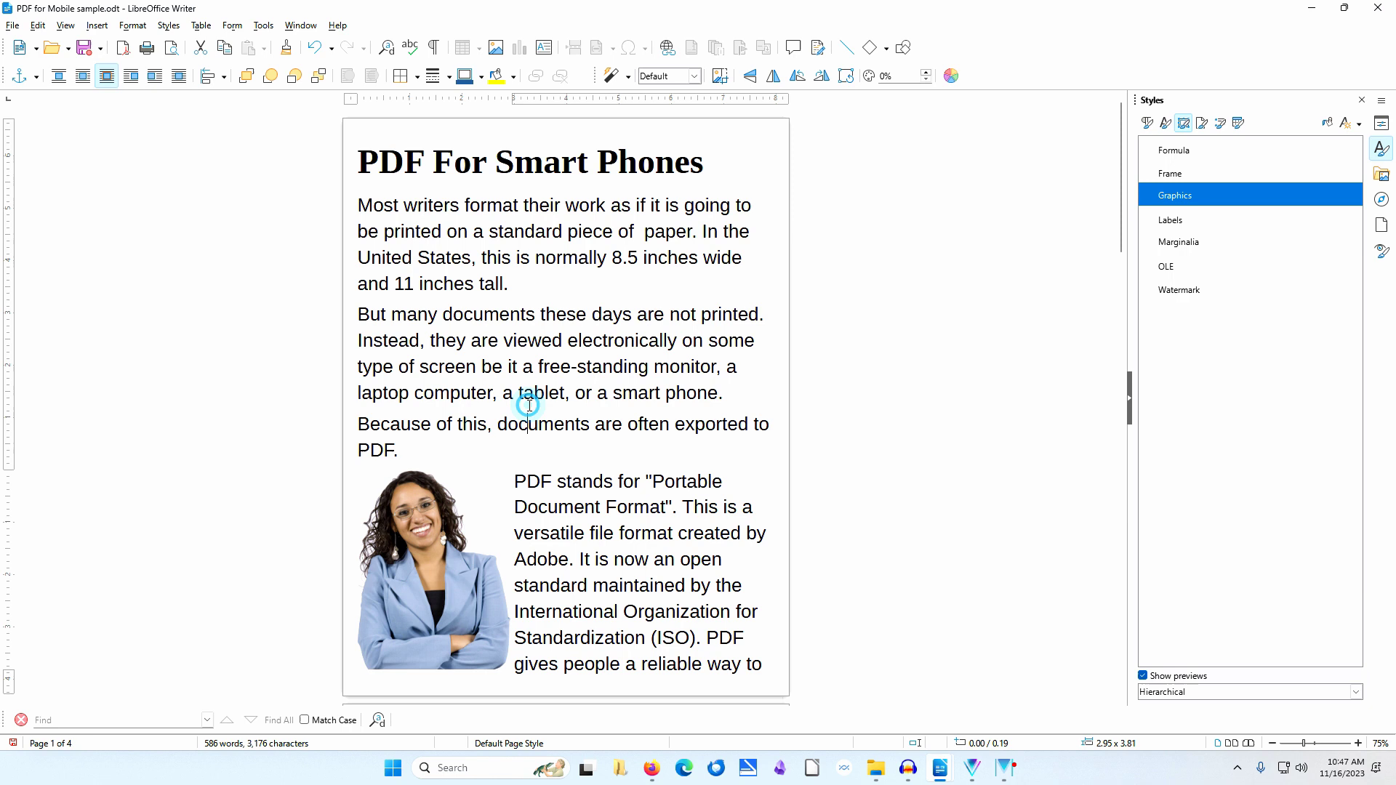
- Export the document to PDF with default options, saving it as PDF for Mobile_02.pdf
click(22, 28)
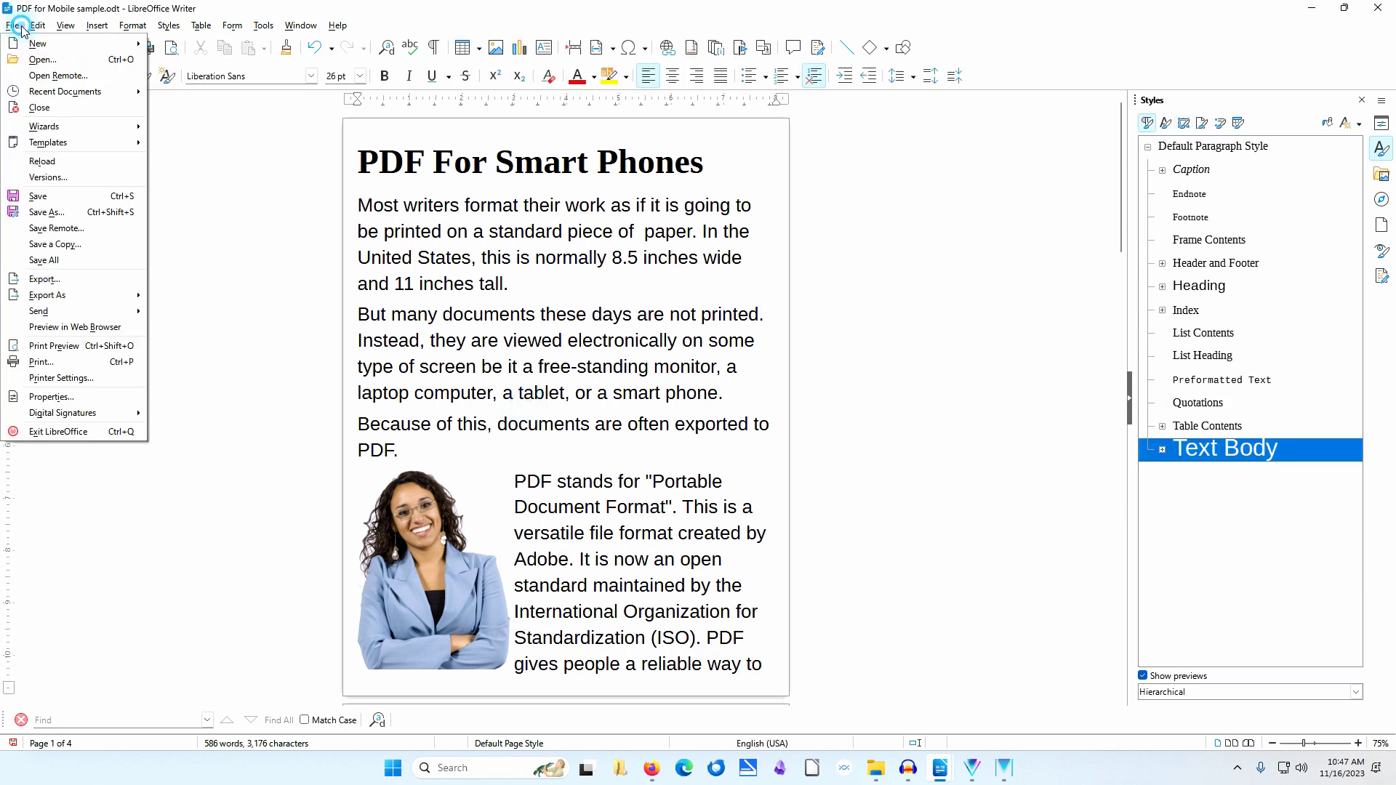
mouse_move(35, 296)
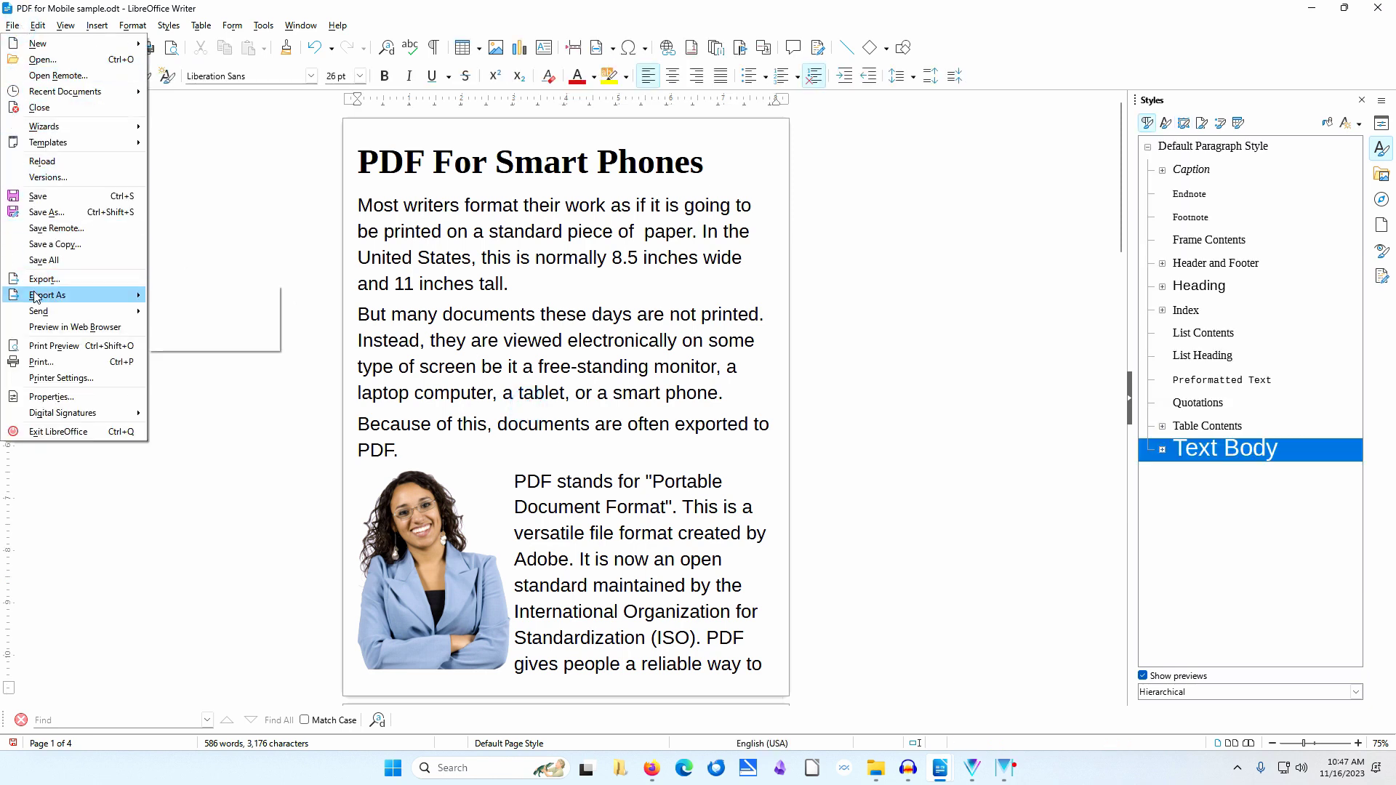
click(207, 294)
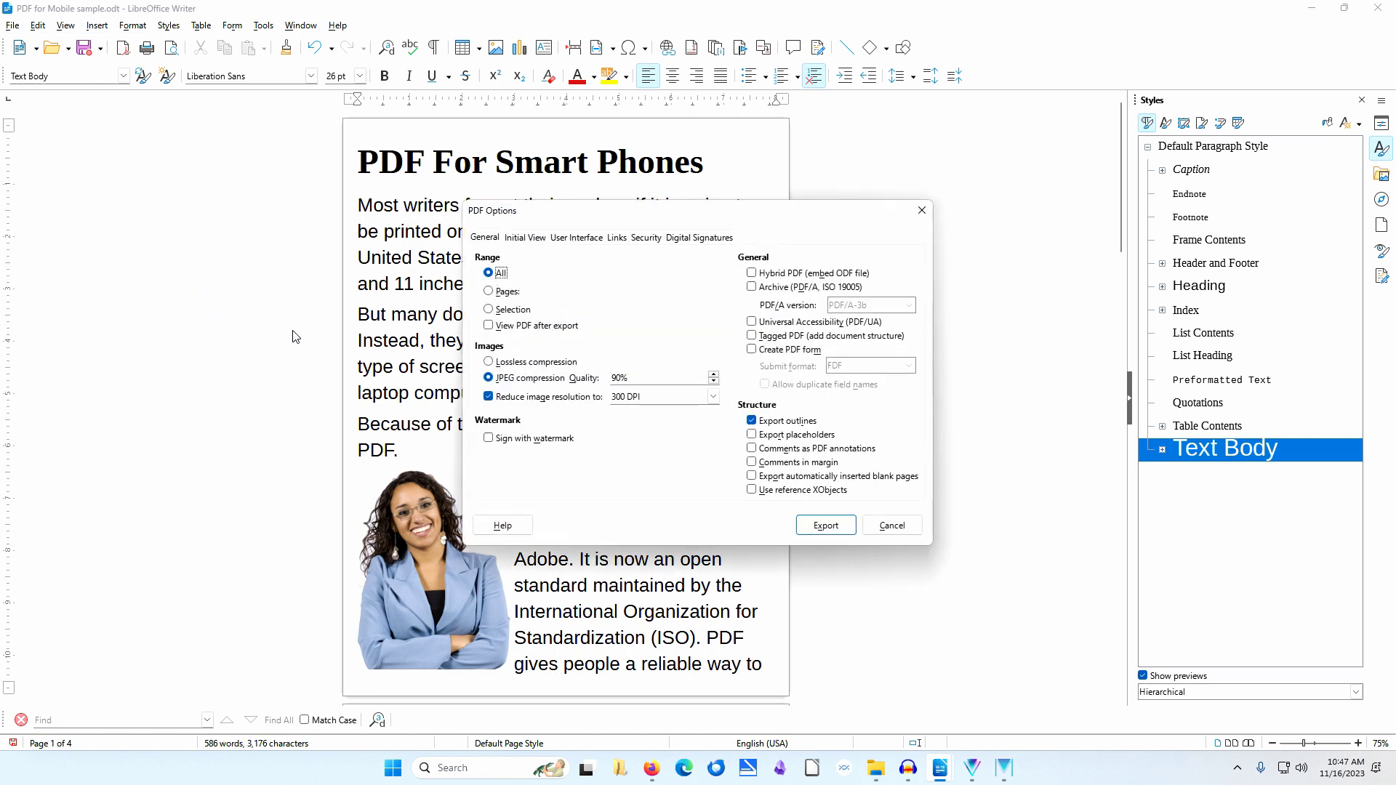
click(842, 527)
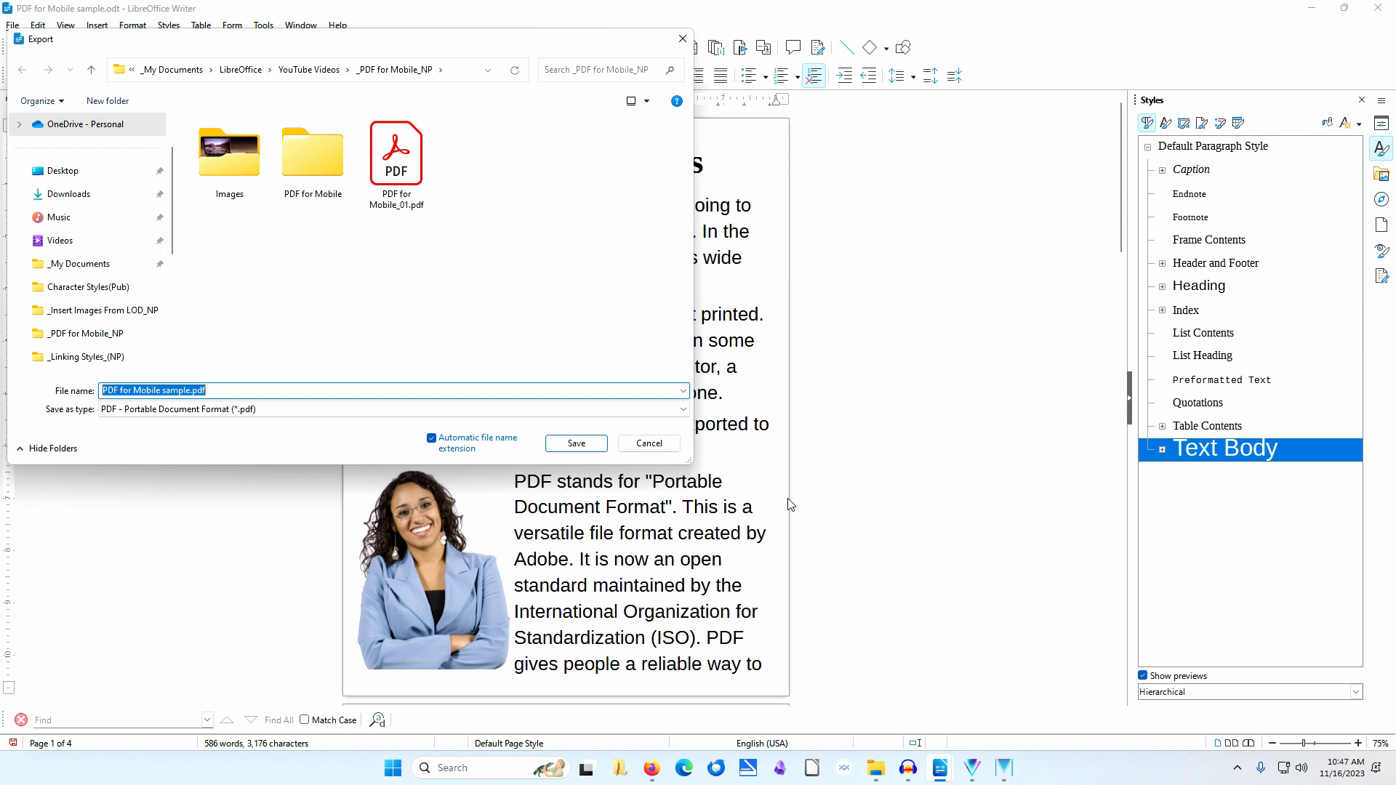
click(397, 182)
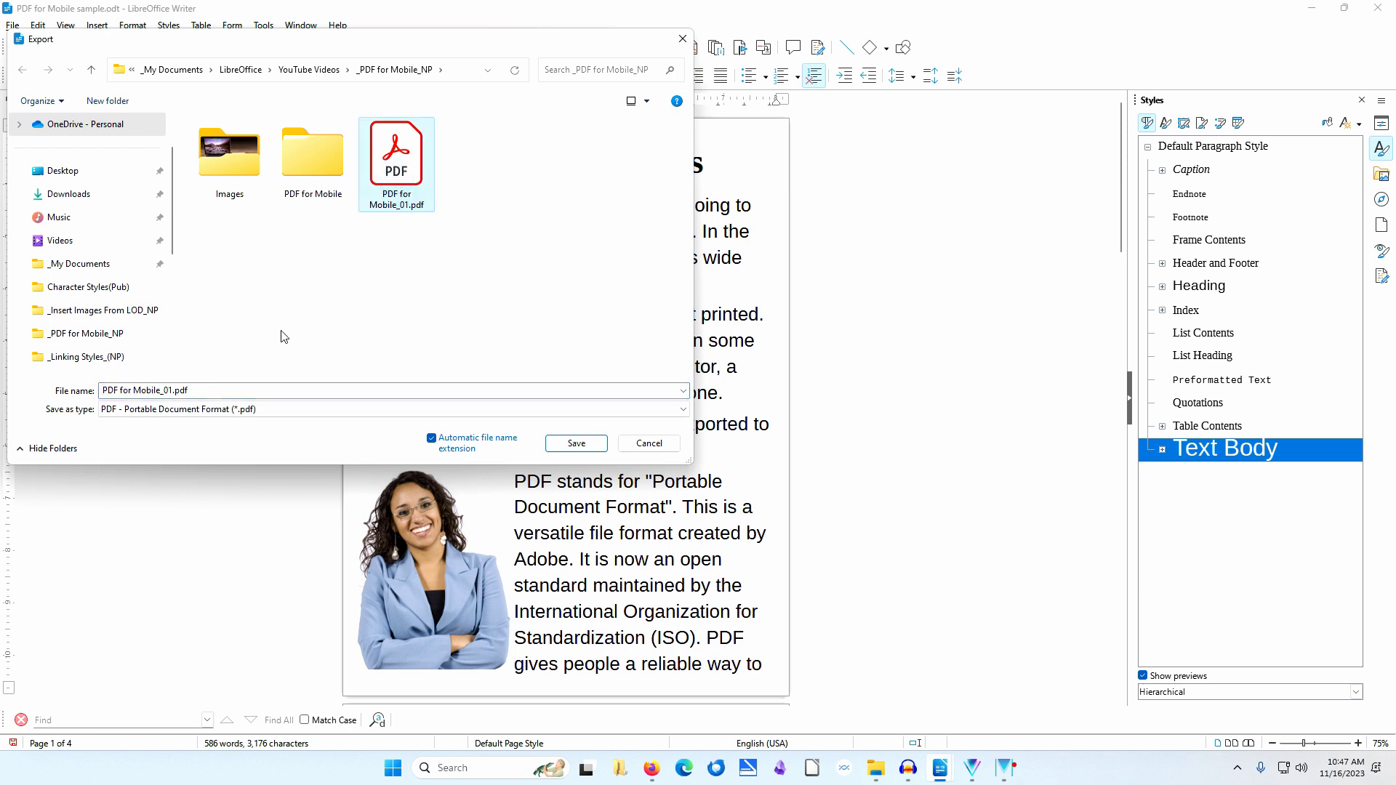
click(170, 390)
click(171, 390)
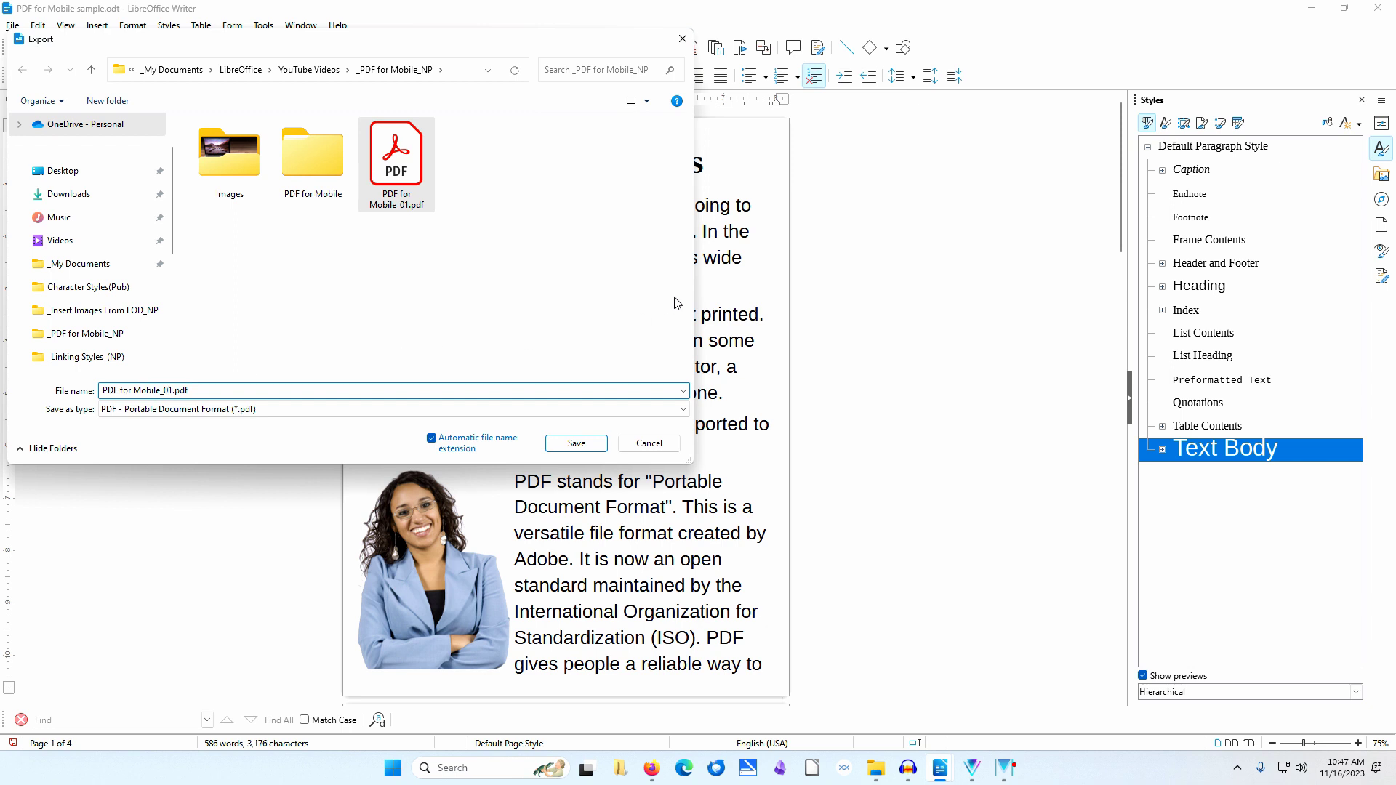
key(Delete)
text(2)
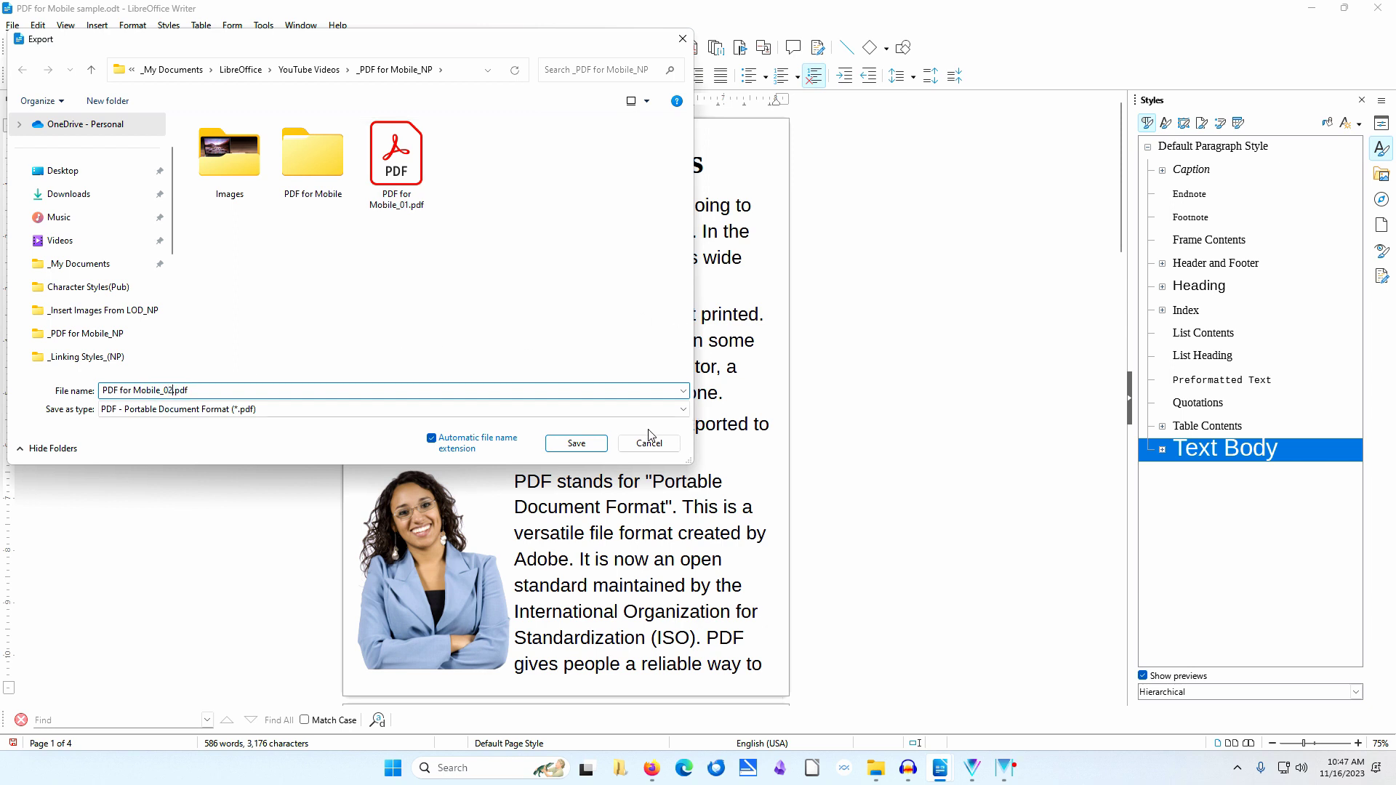
click(561, 445)
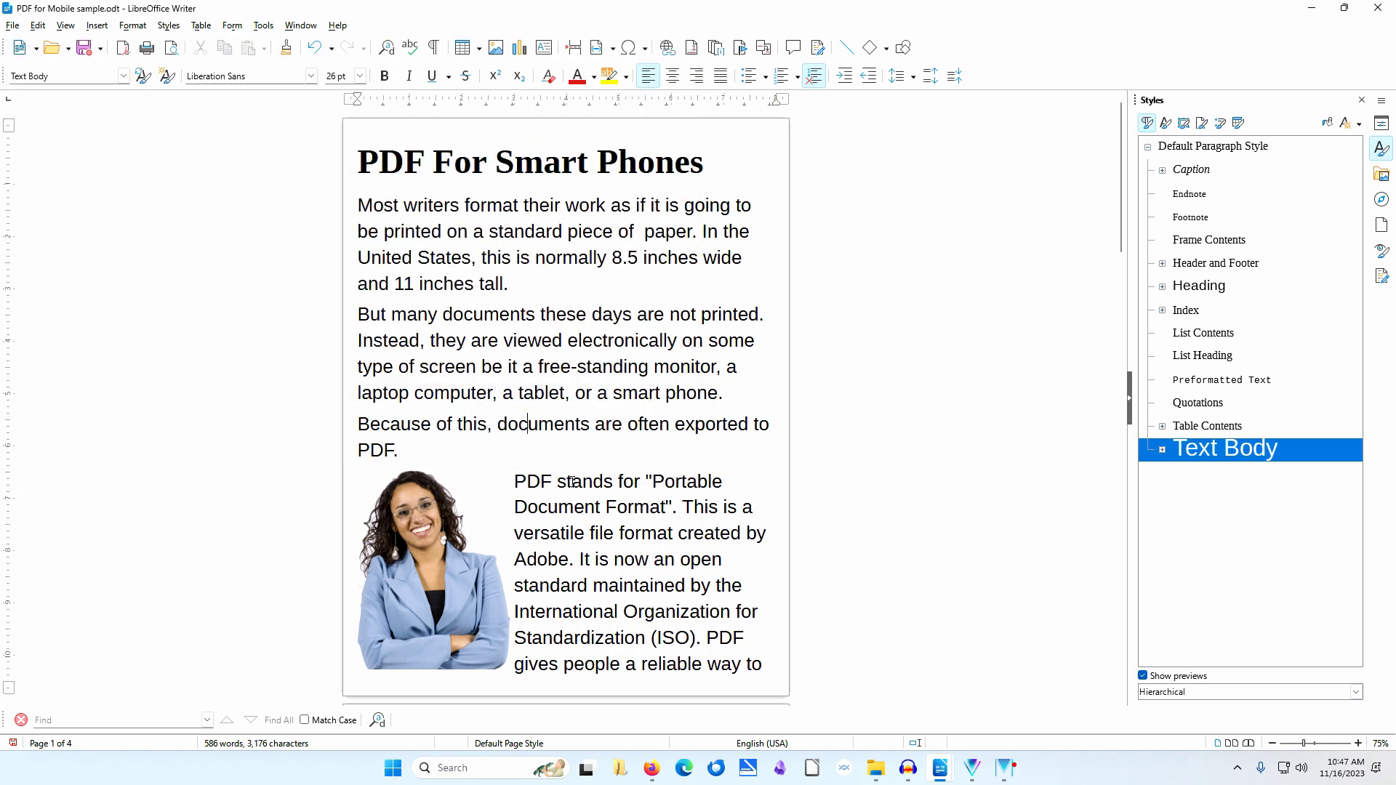
- Open PDF for Mobile_02.pdf from disk in a new Firefox tab
click(652, 768)
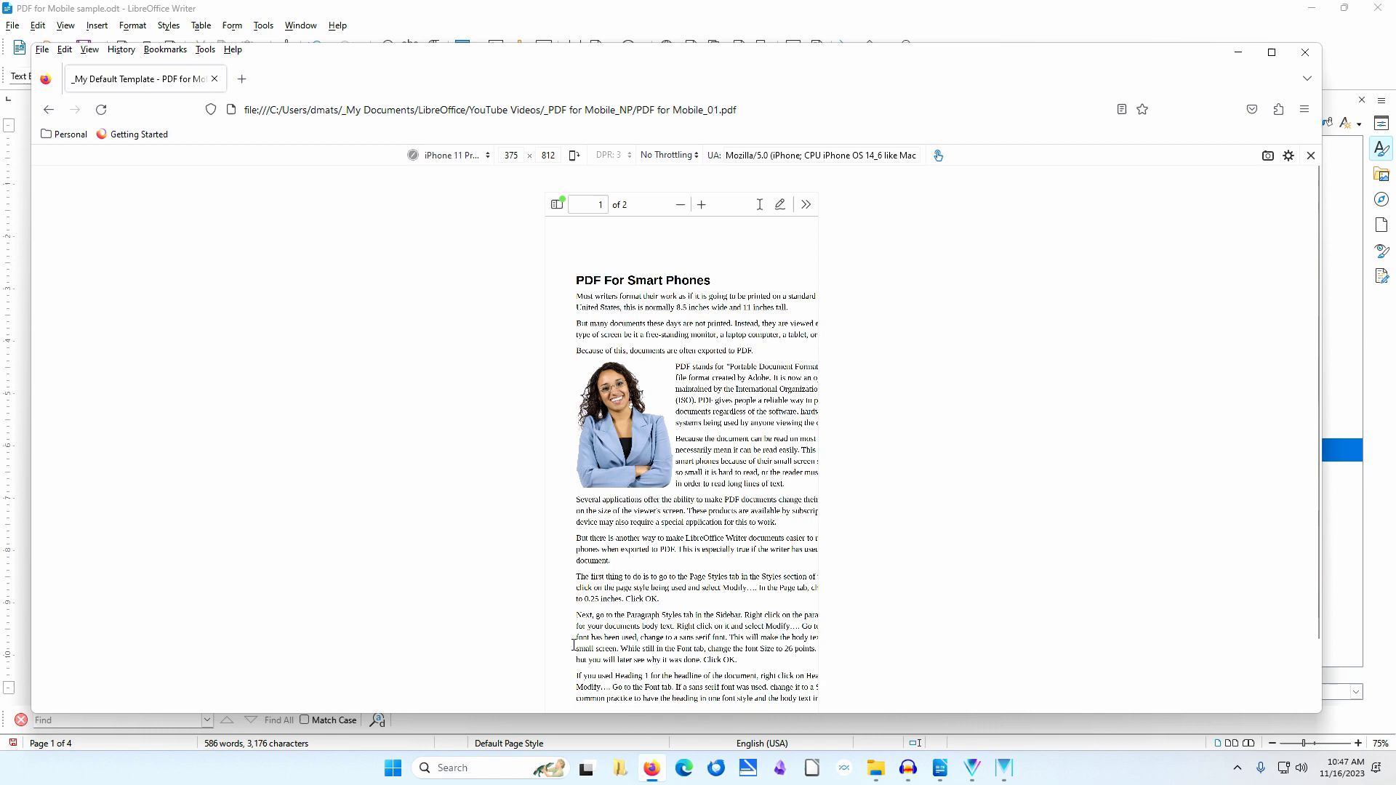
click(242, 78)
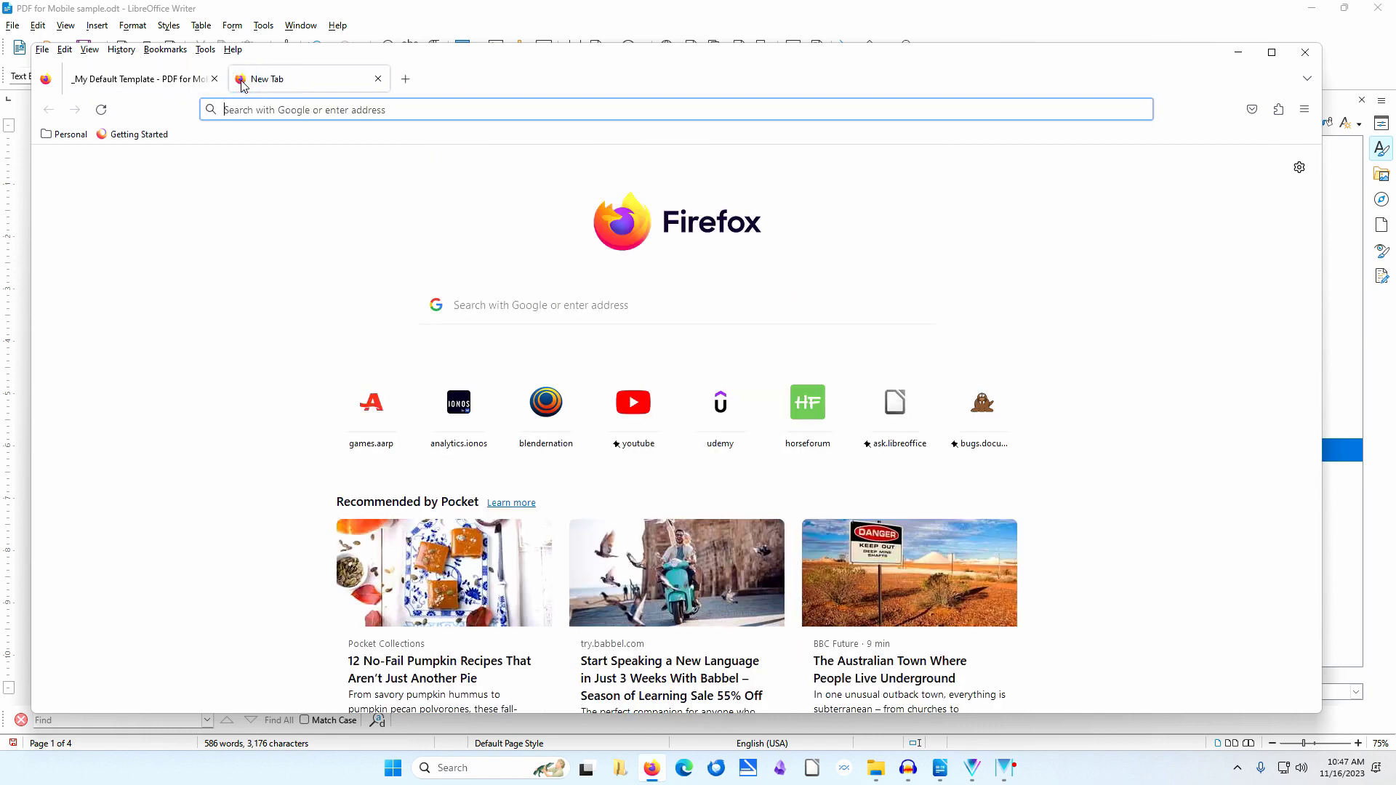
click(42, 49)
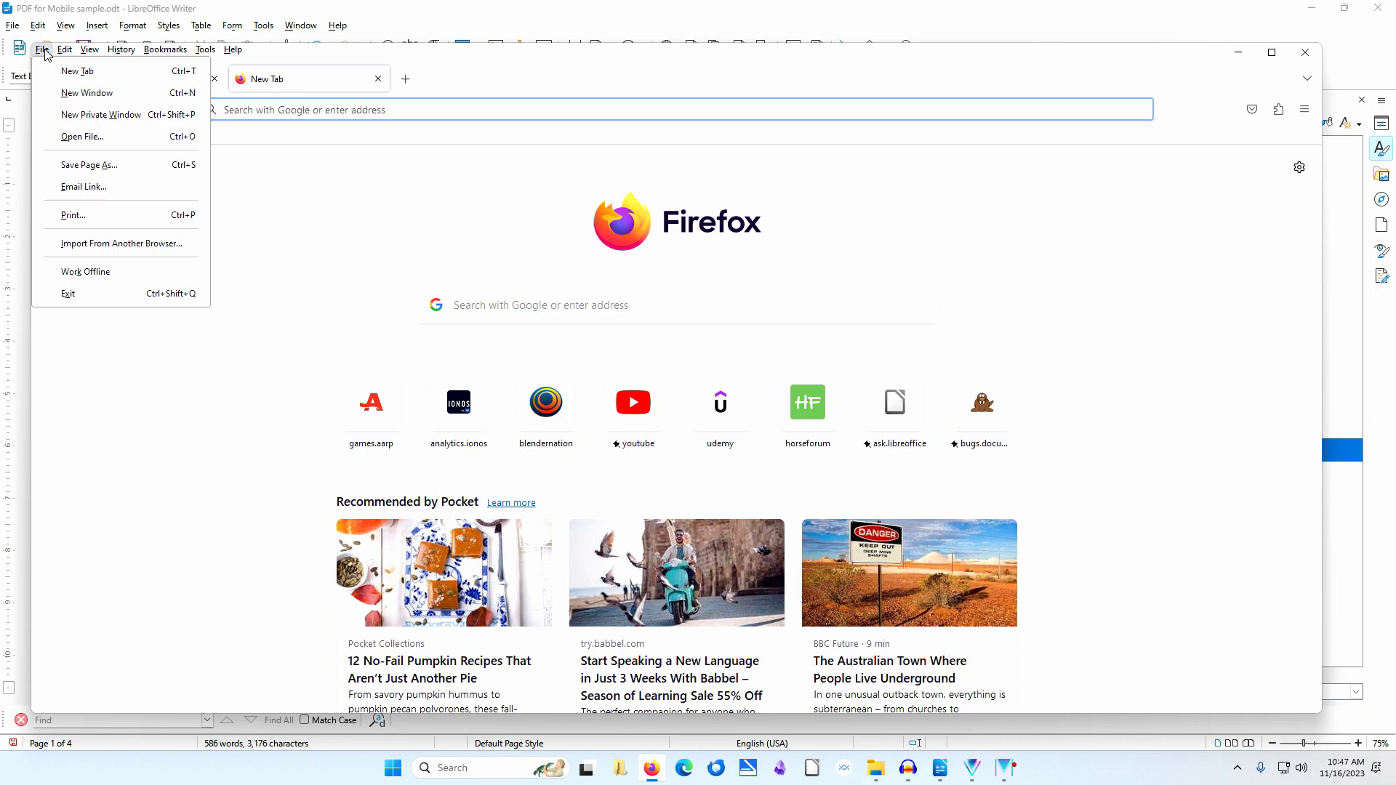
click(83, 136)
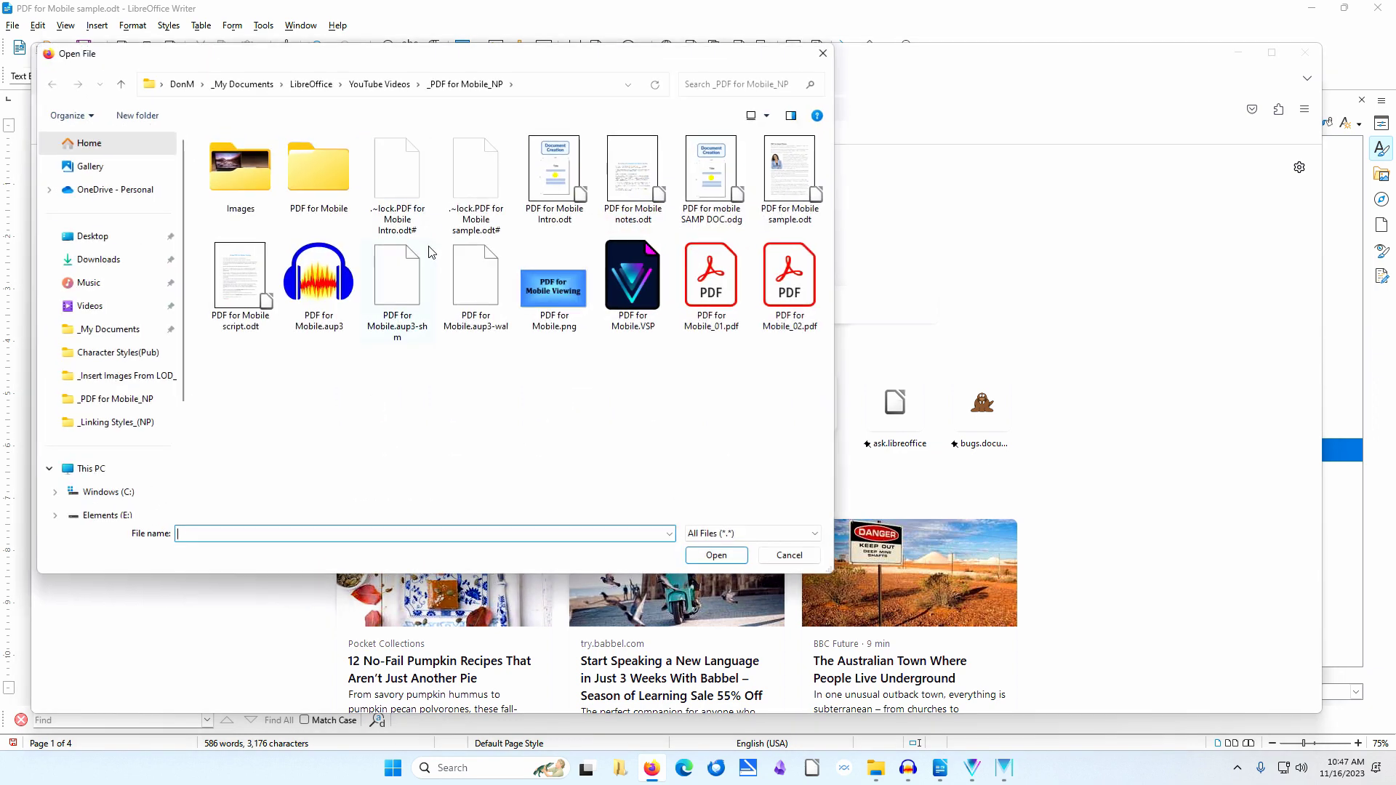
click(795, 294)
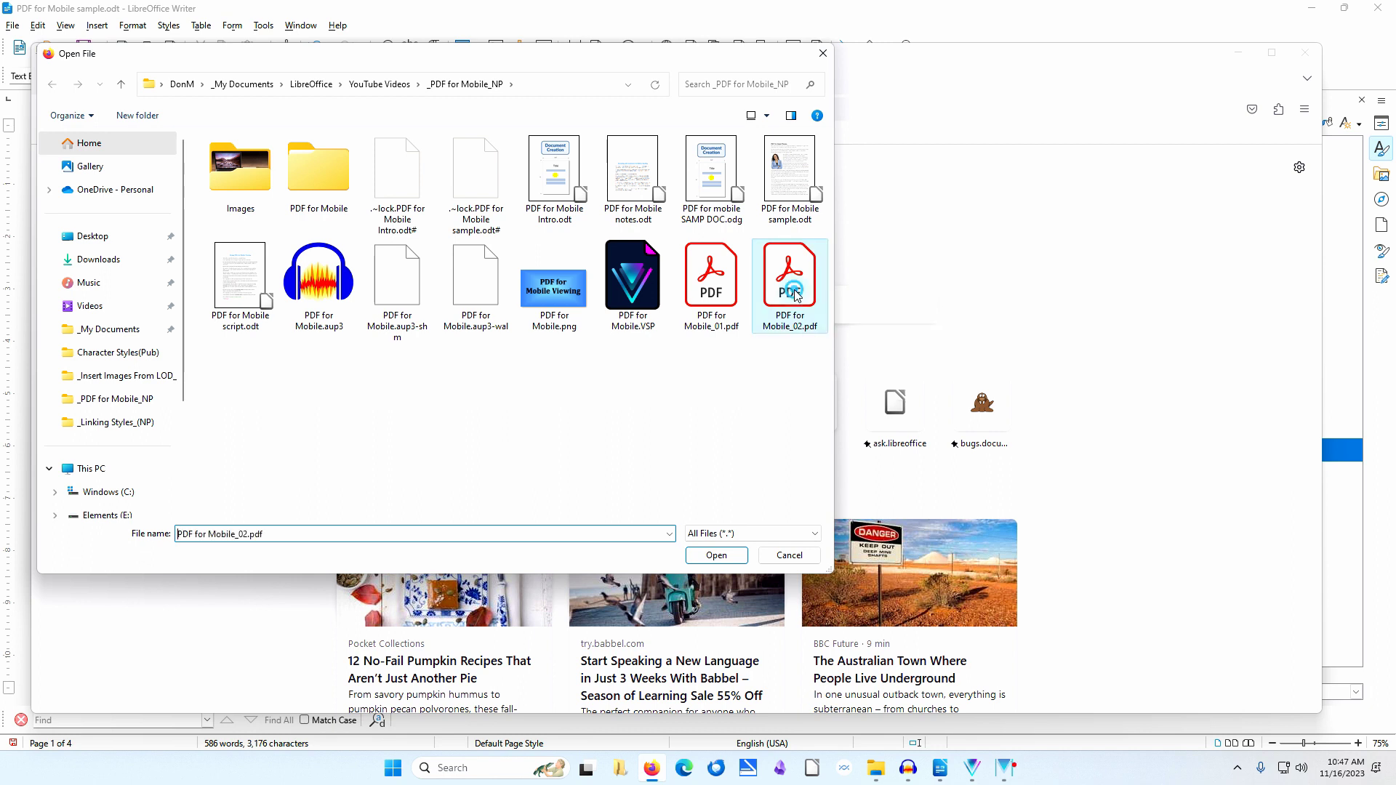
click(716, 555)
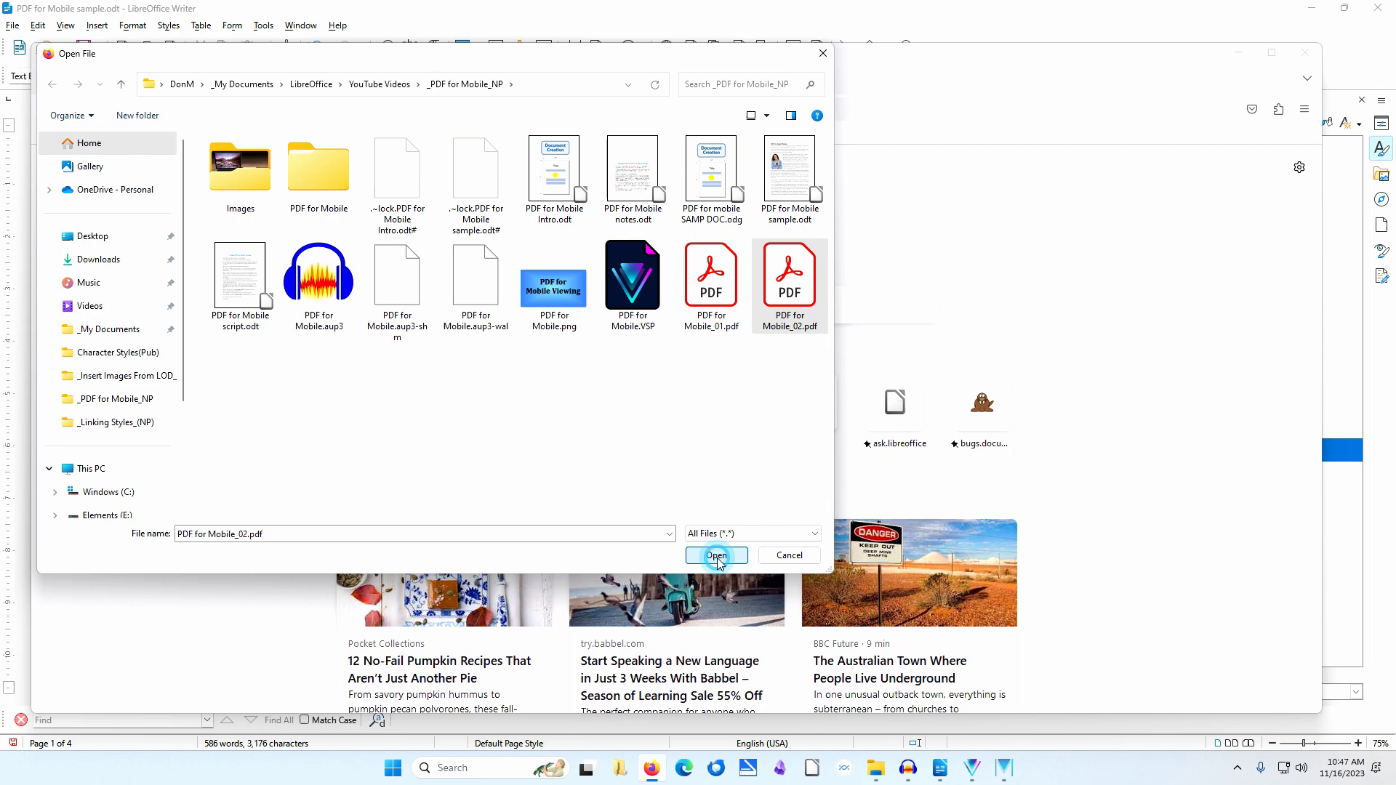
- Preview PDF for Mobile_02.pdf in Firefox's Responsive Design Mode, then return to Writer
click(1305, 110)
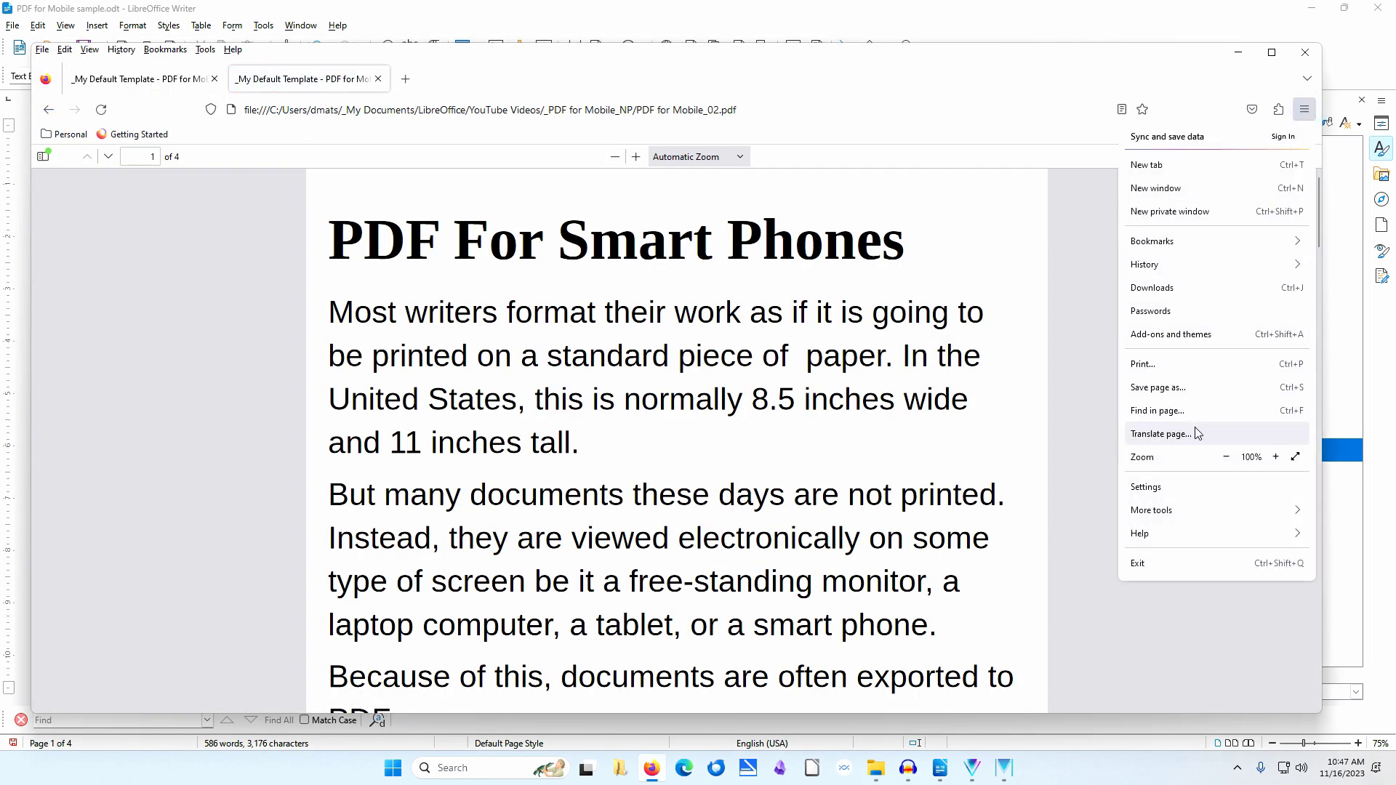
click(1175, 511)
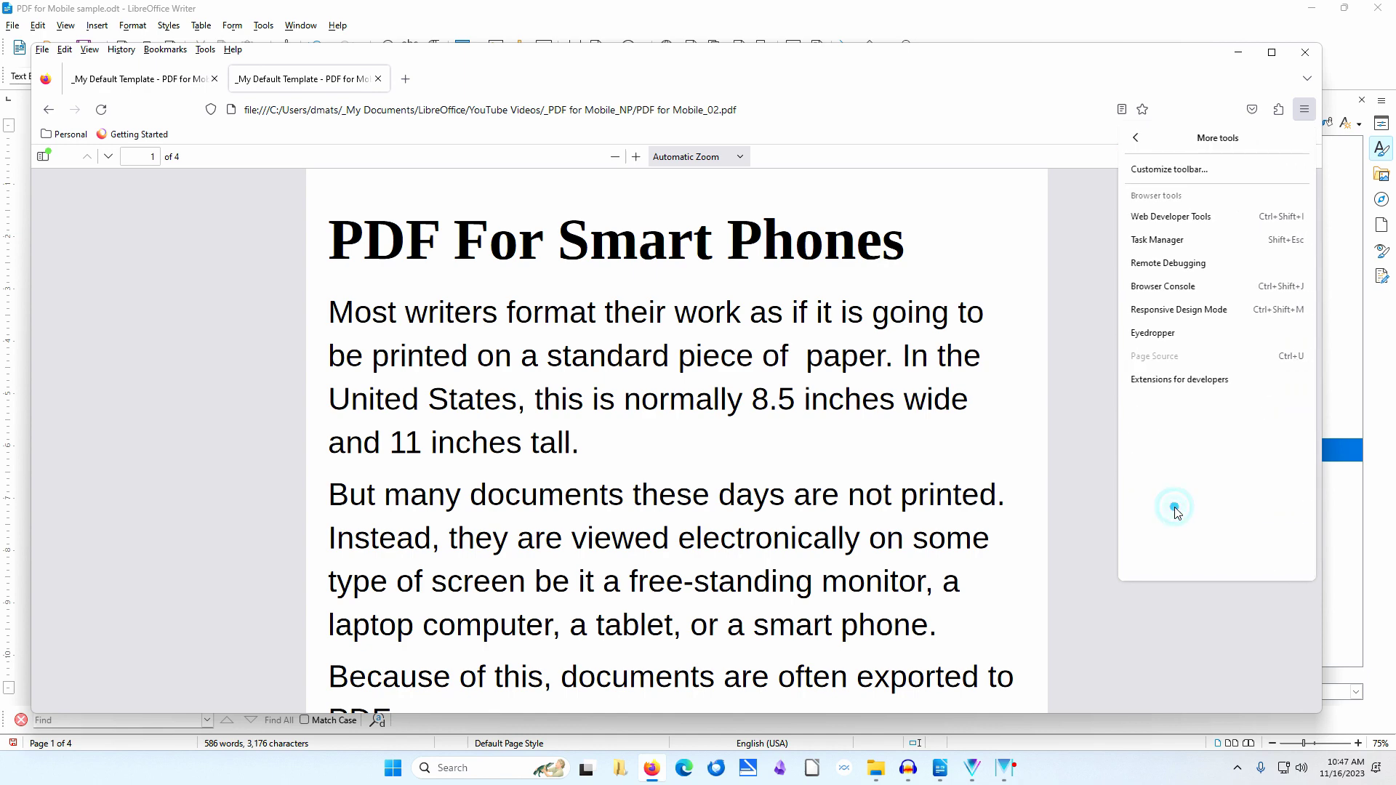
click(1166, 310)
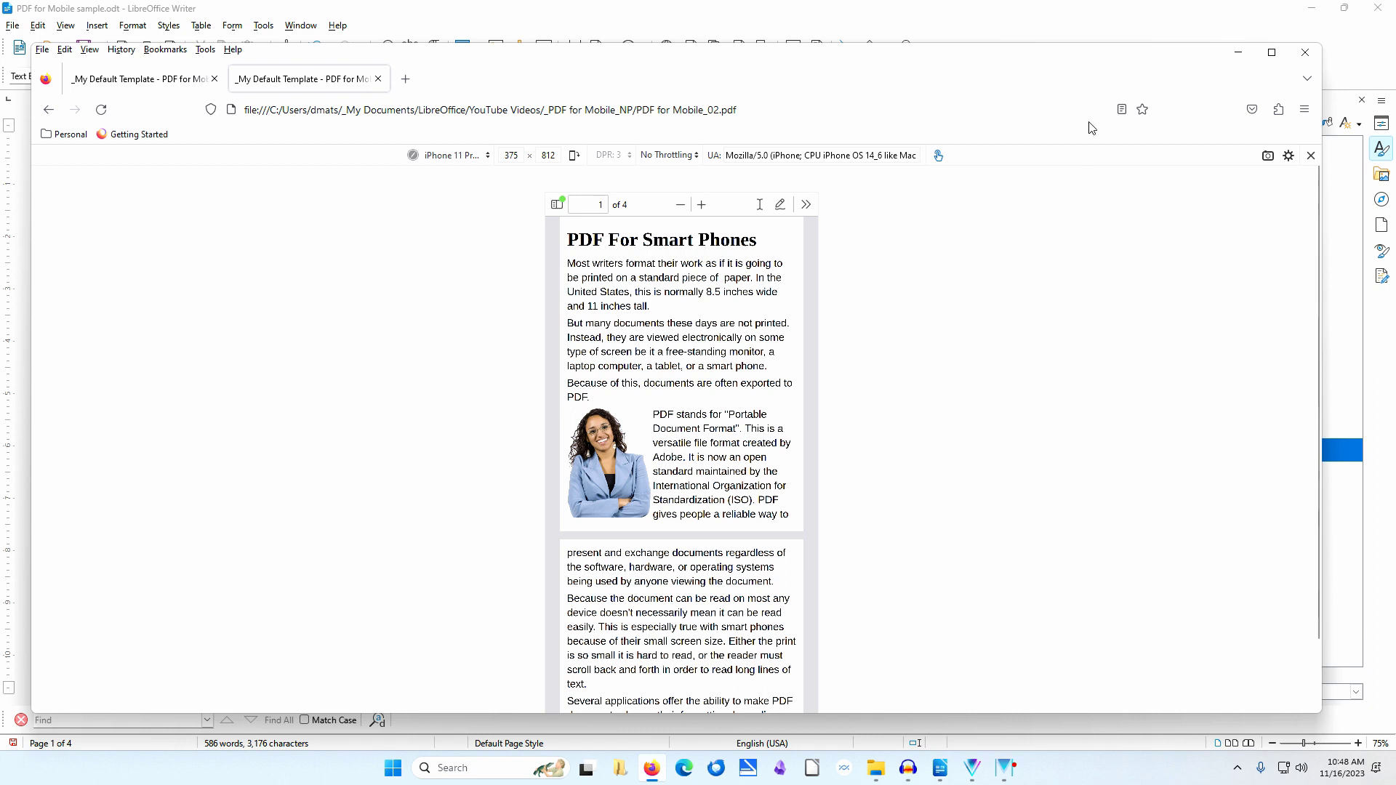
click(977, 11)
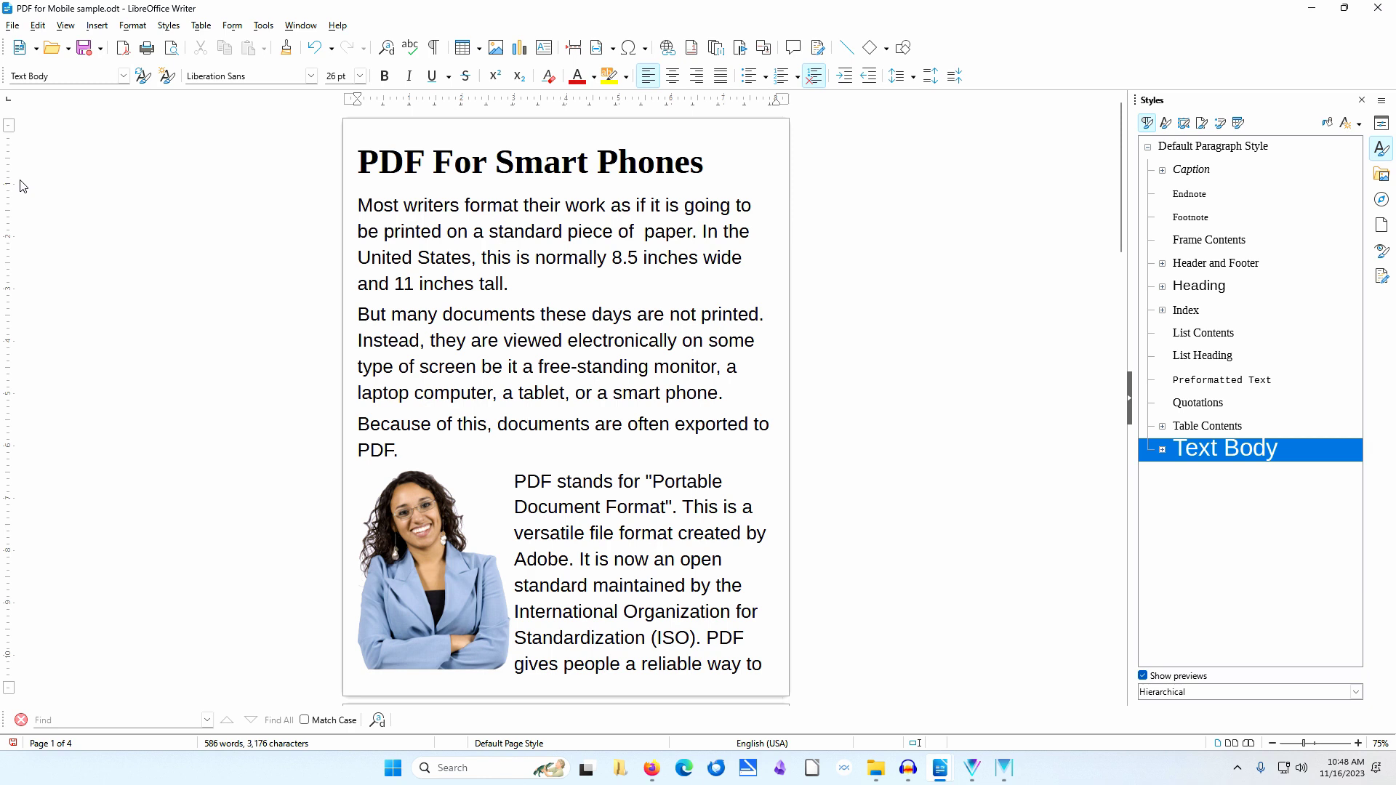
- Reload PDF for Mobile sample.odt from disk, discarding all the style changes
click(13, 25)
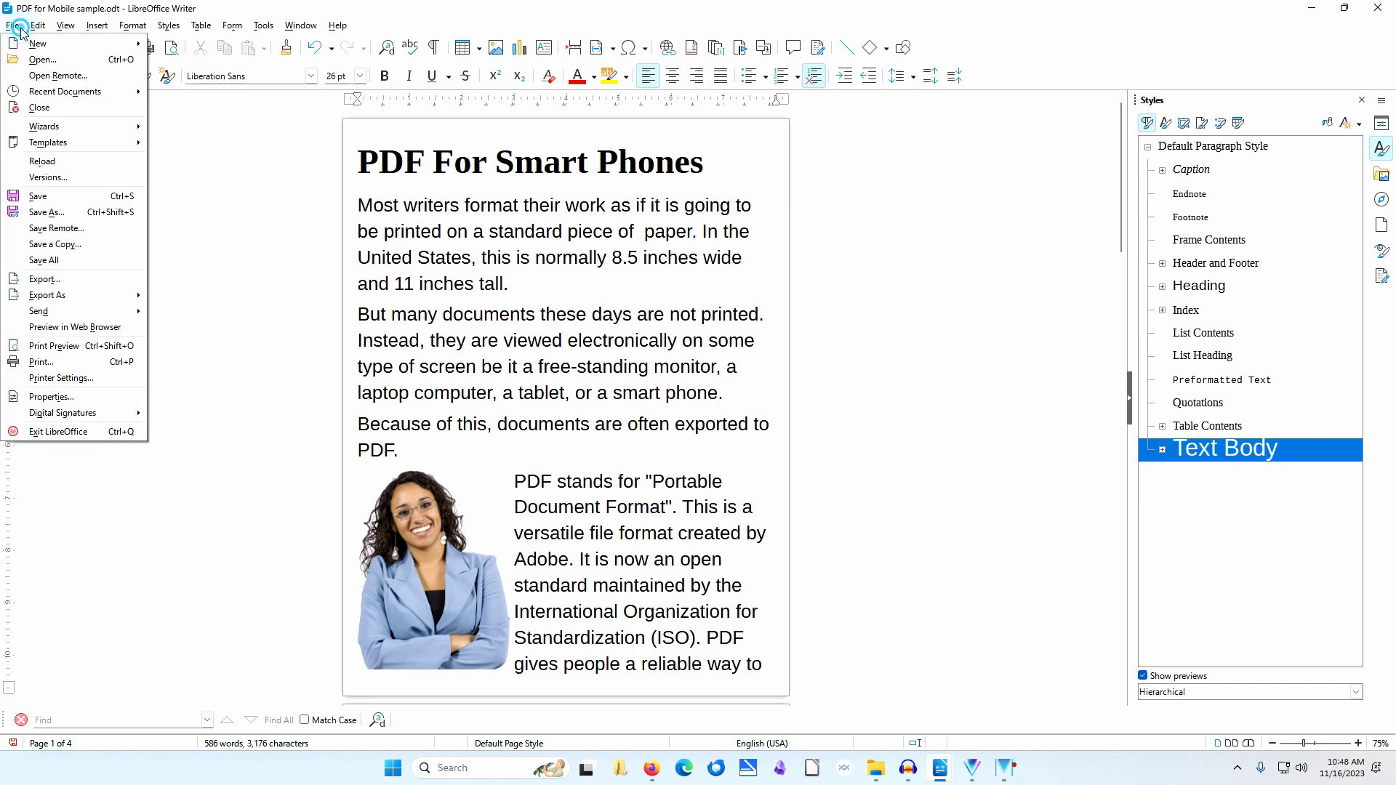
click(40, 161)
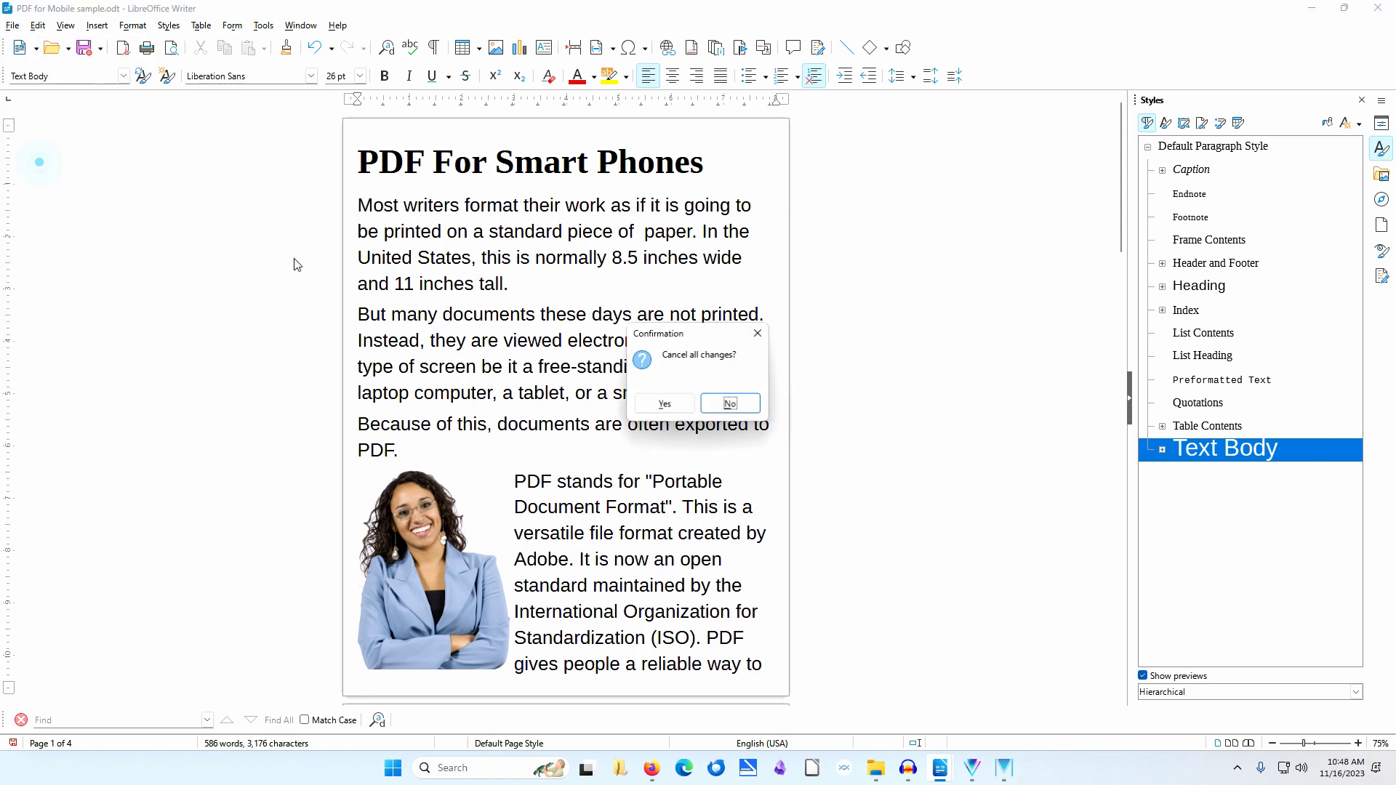
click(665, 404)
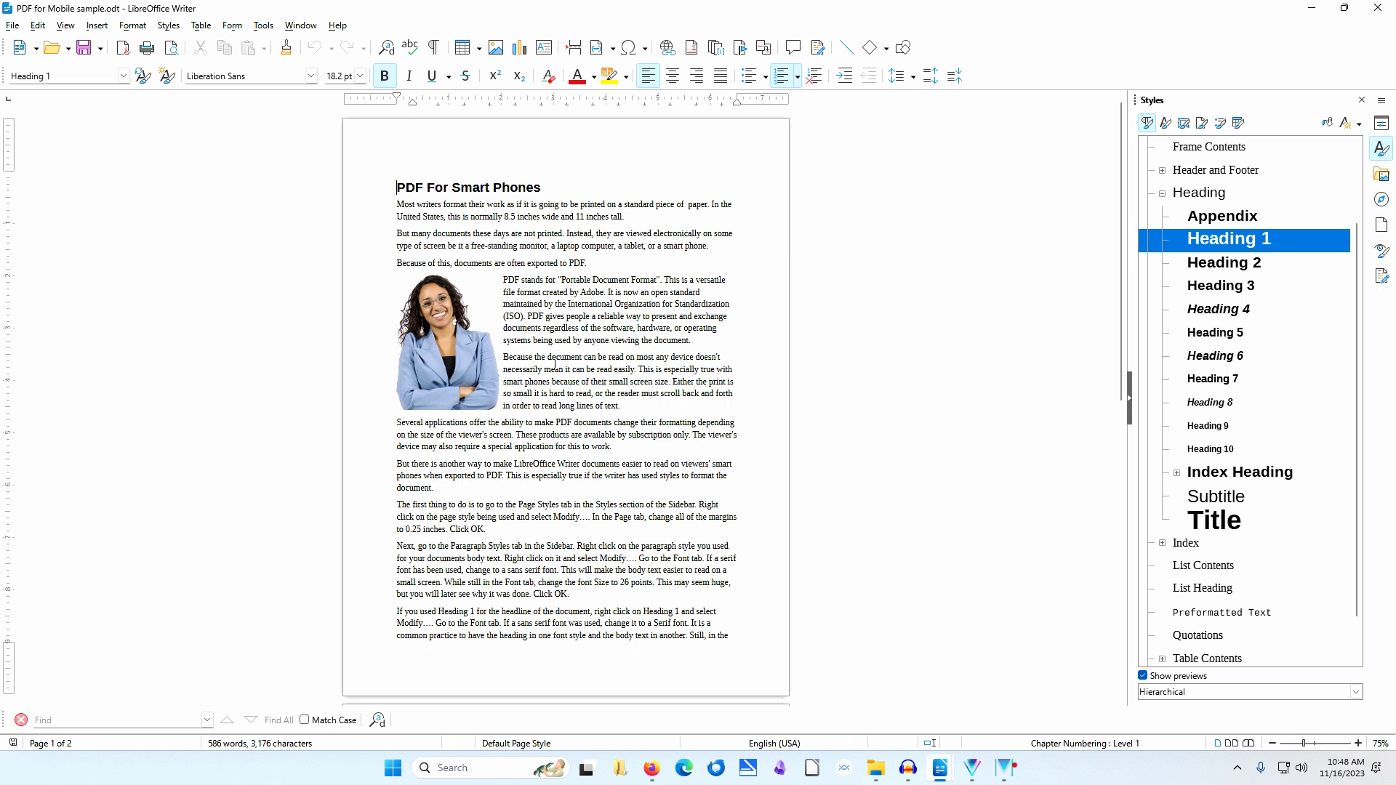
- Set all four Default Page Style margins to 0.25 inches
right_click(550, 296)
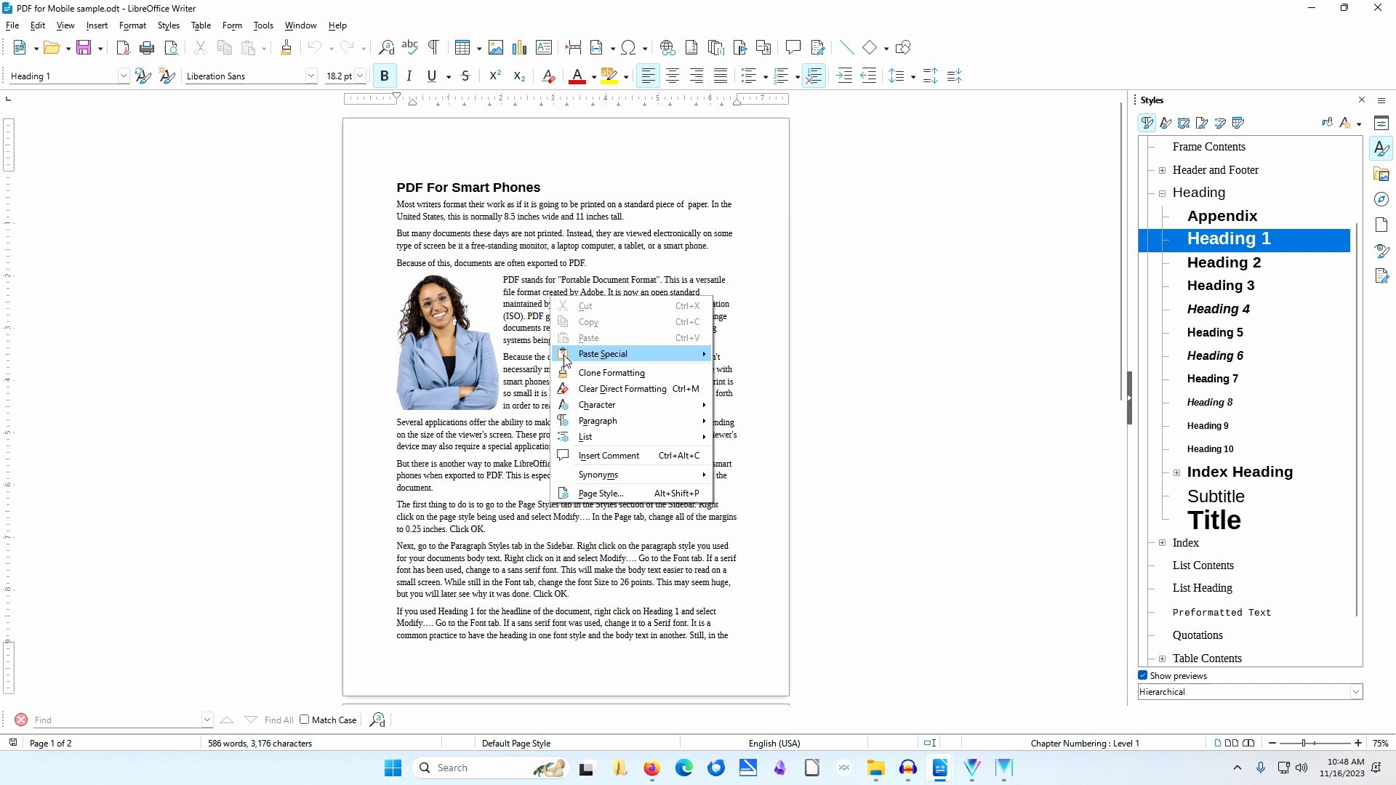
click(597, 494)
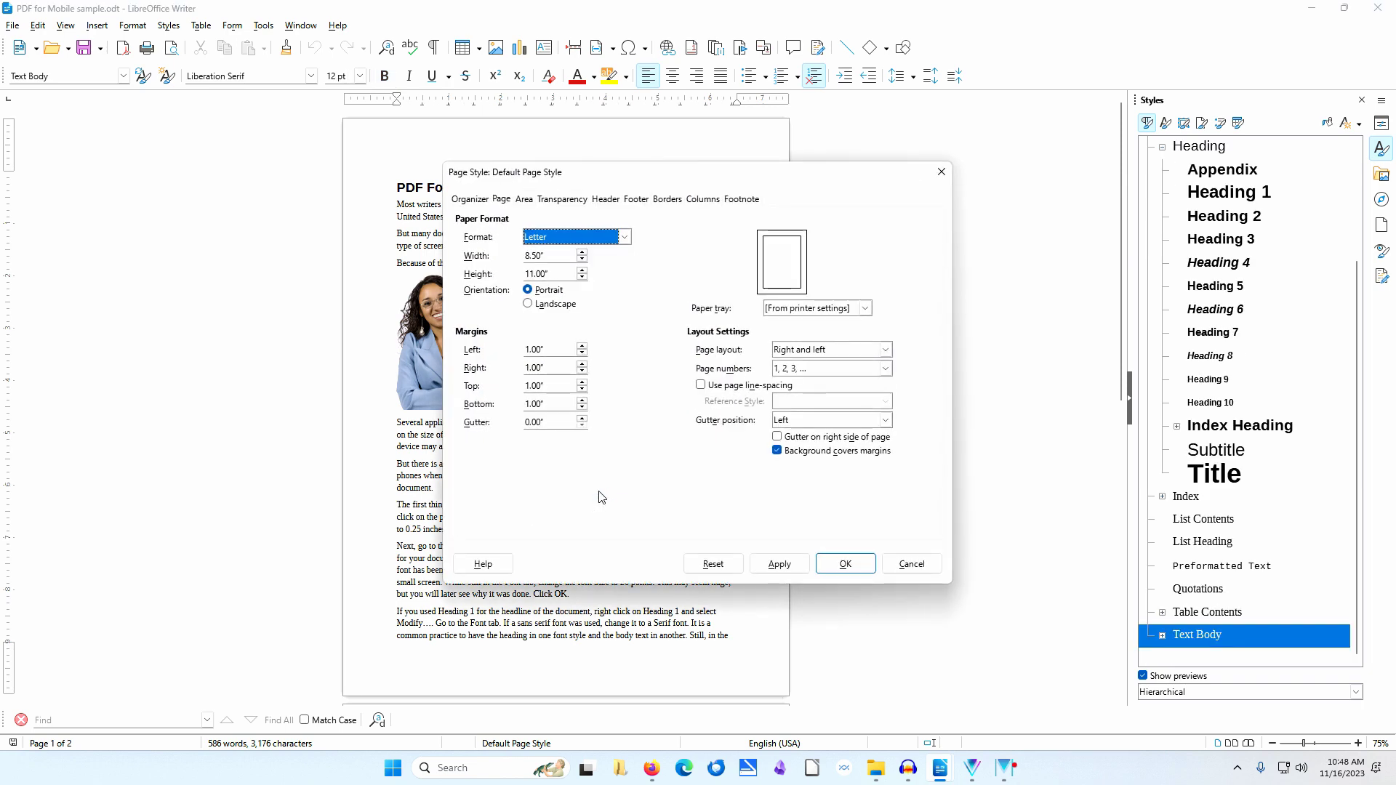
triple_click(563, 350)
text(0)
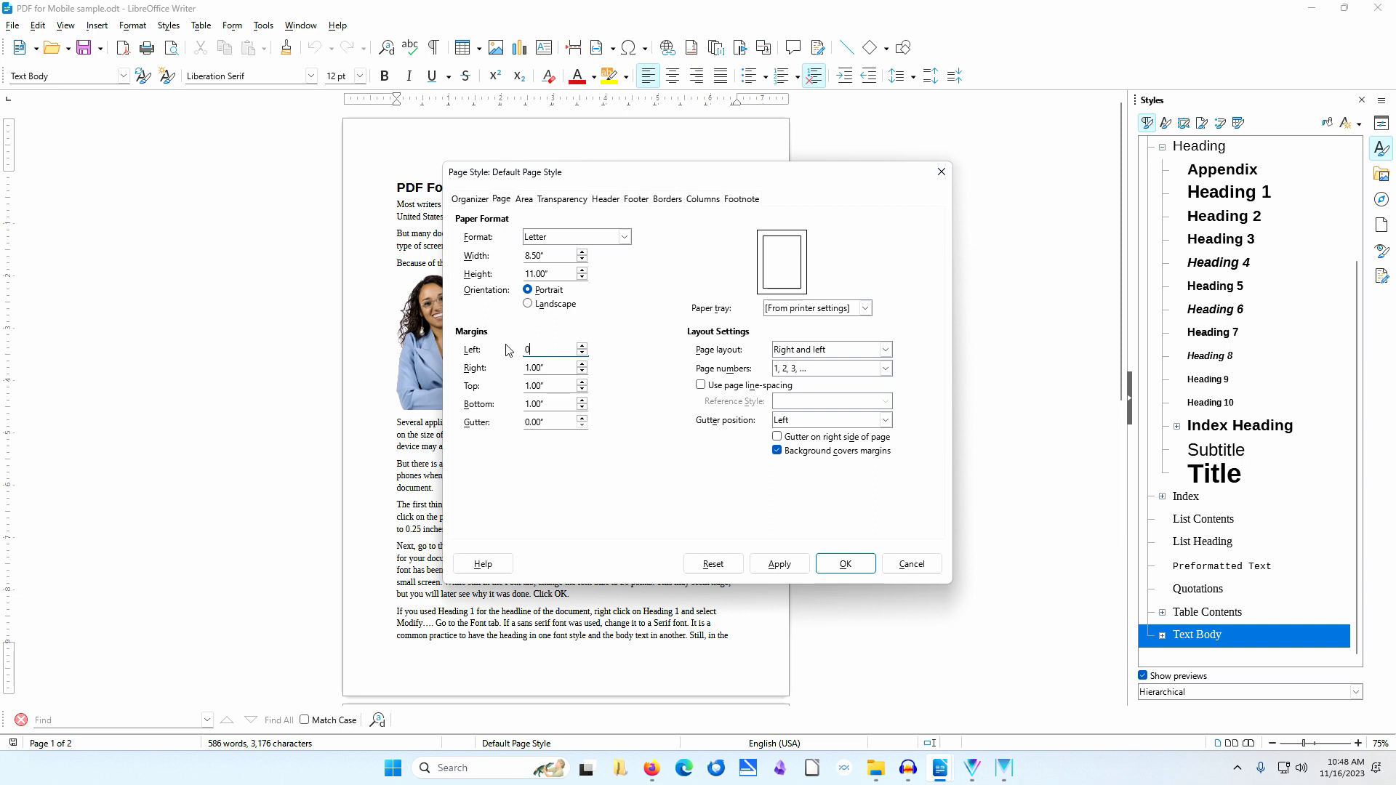
text(.25)
key(Tab)
text(0.25)
key(Tab)
text(0)
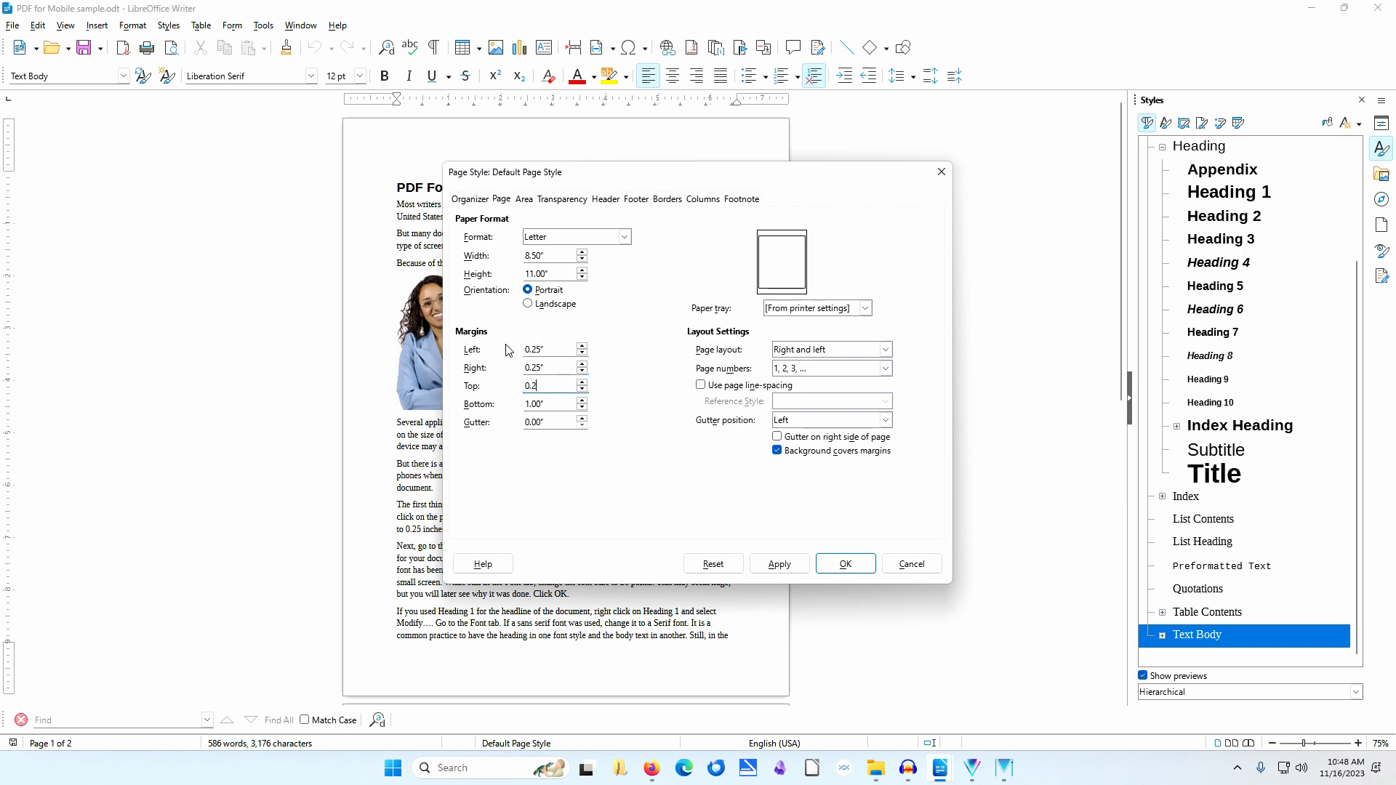
text(.25)
key(Tab)
text(0.)
key(Tab)
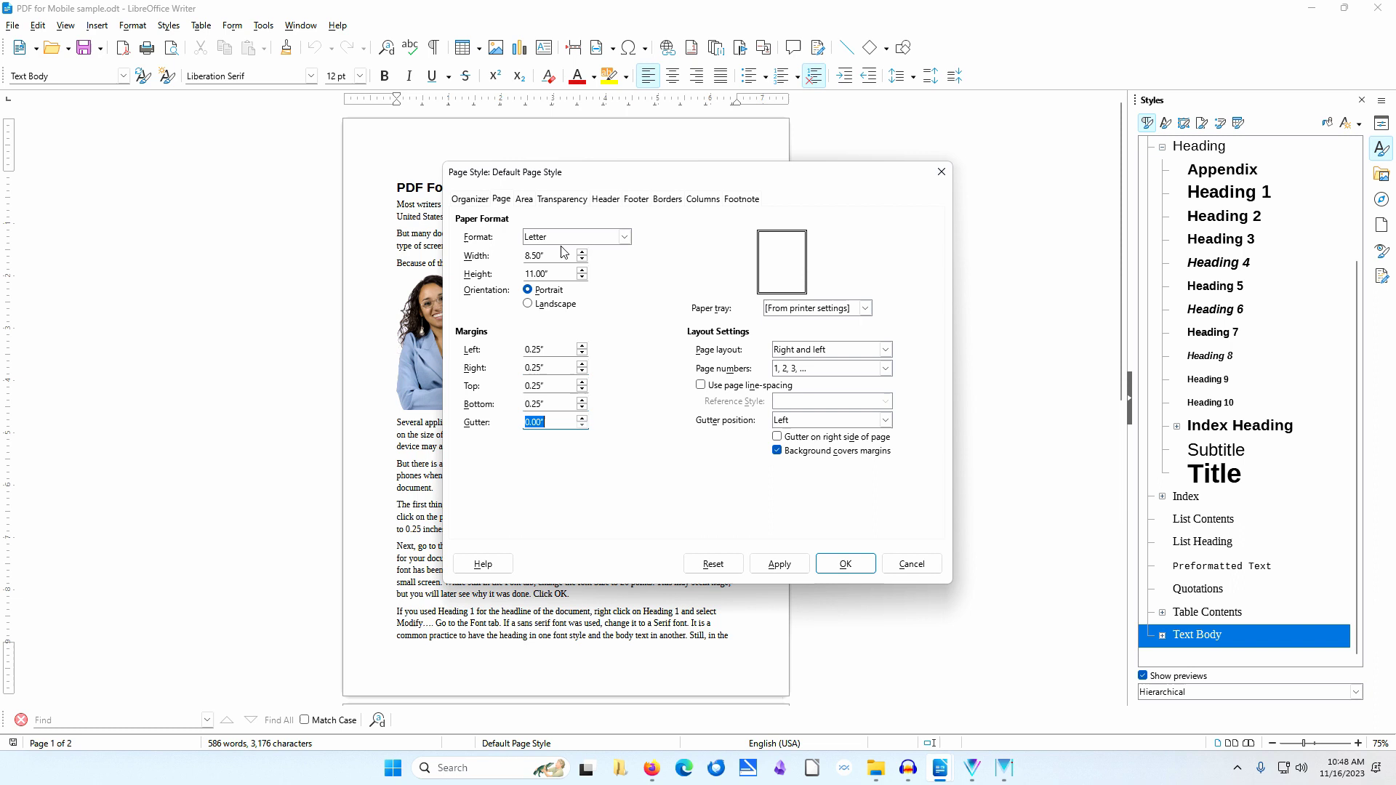
- Set the page width to 4.00 inches and apply the page style
drag(557, 254, 521, 258)
text(4)
key(Tab)
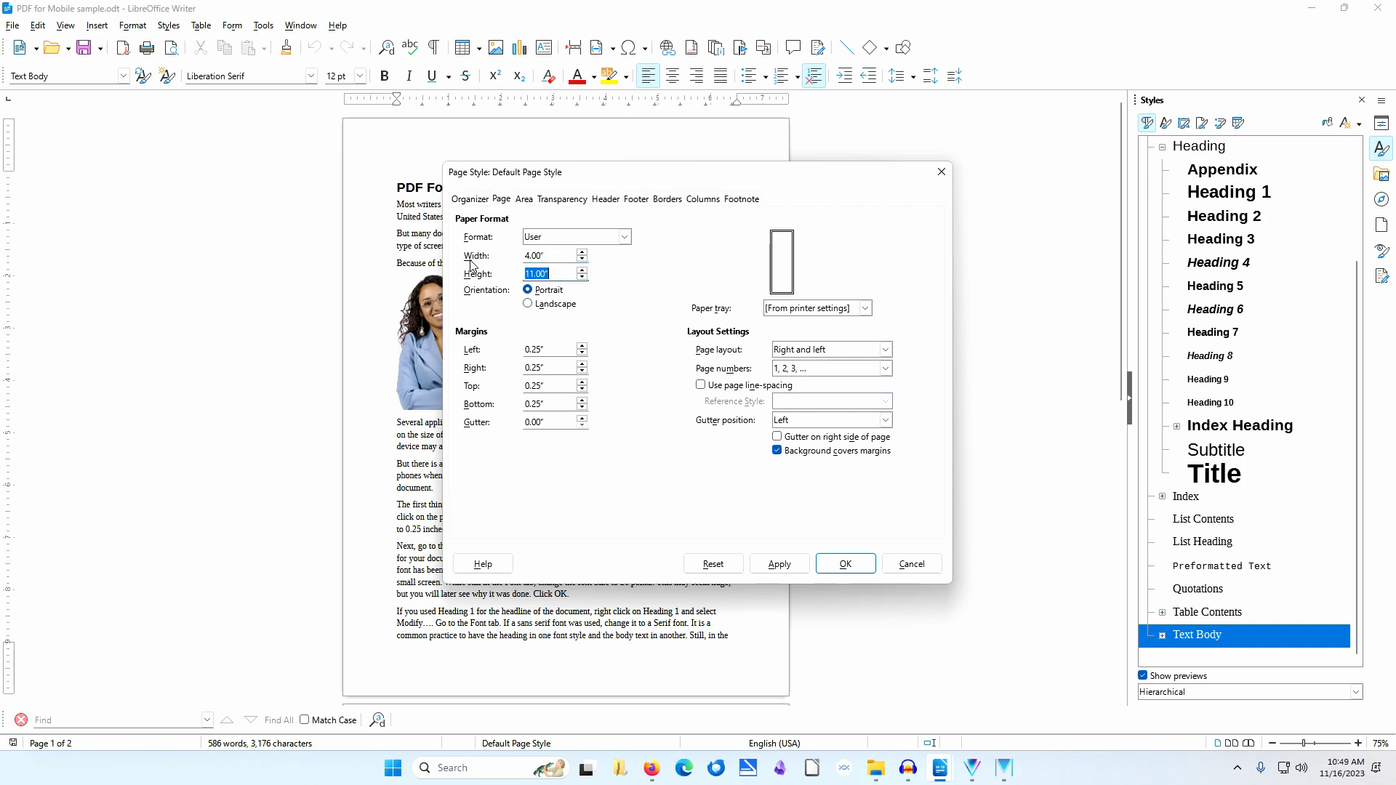
click(845, 565)
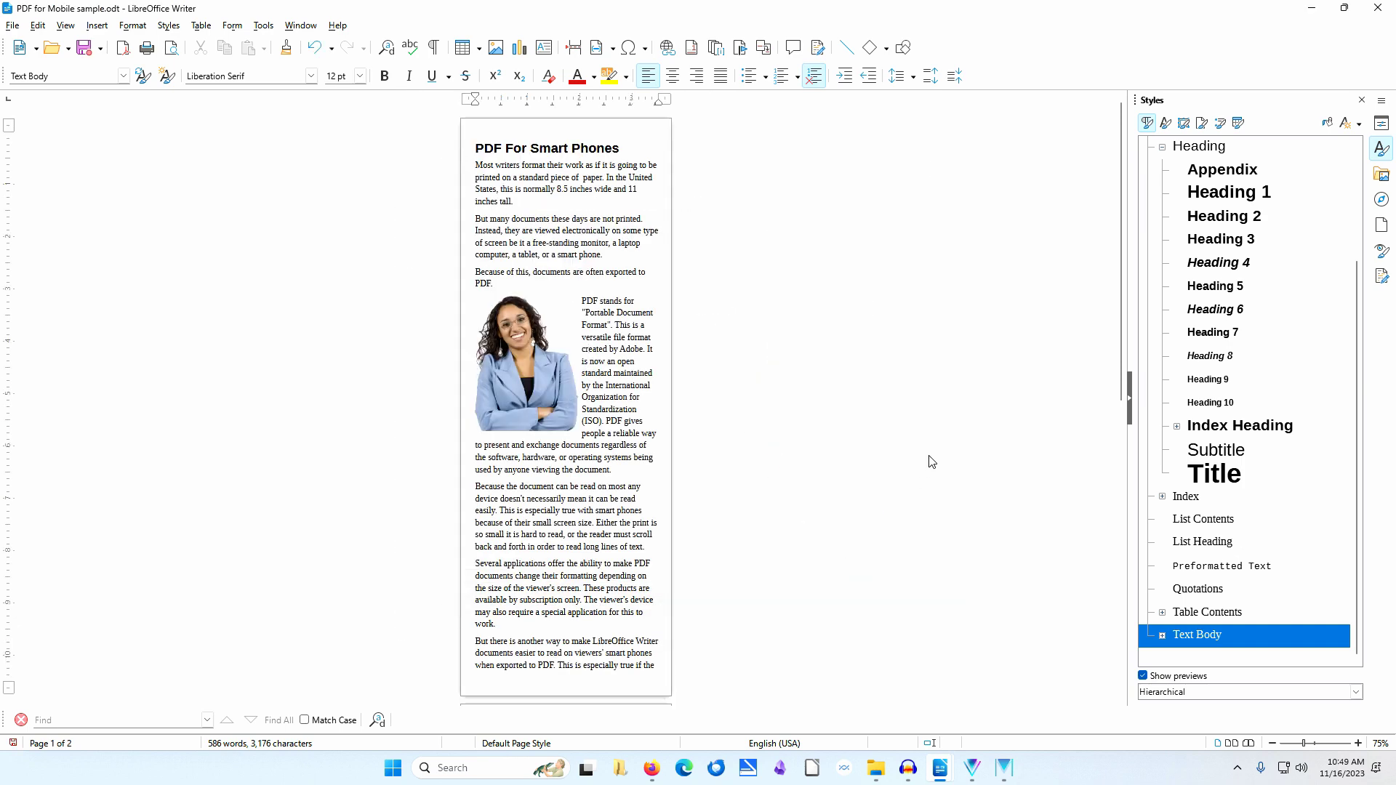
- Shrink the businesswoman photo to 1.40 × 1.81 to fit the narrow column
click(568, 405)
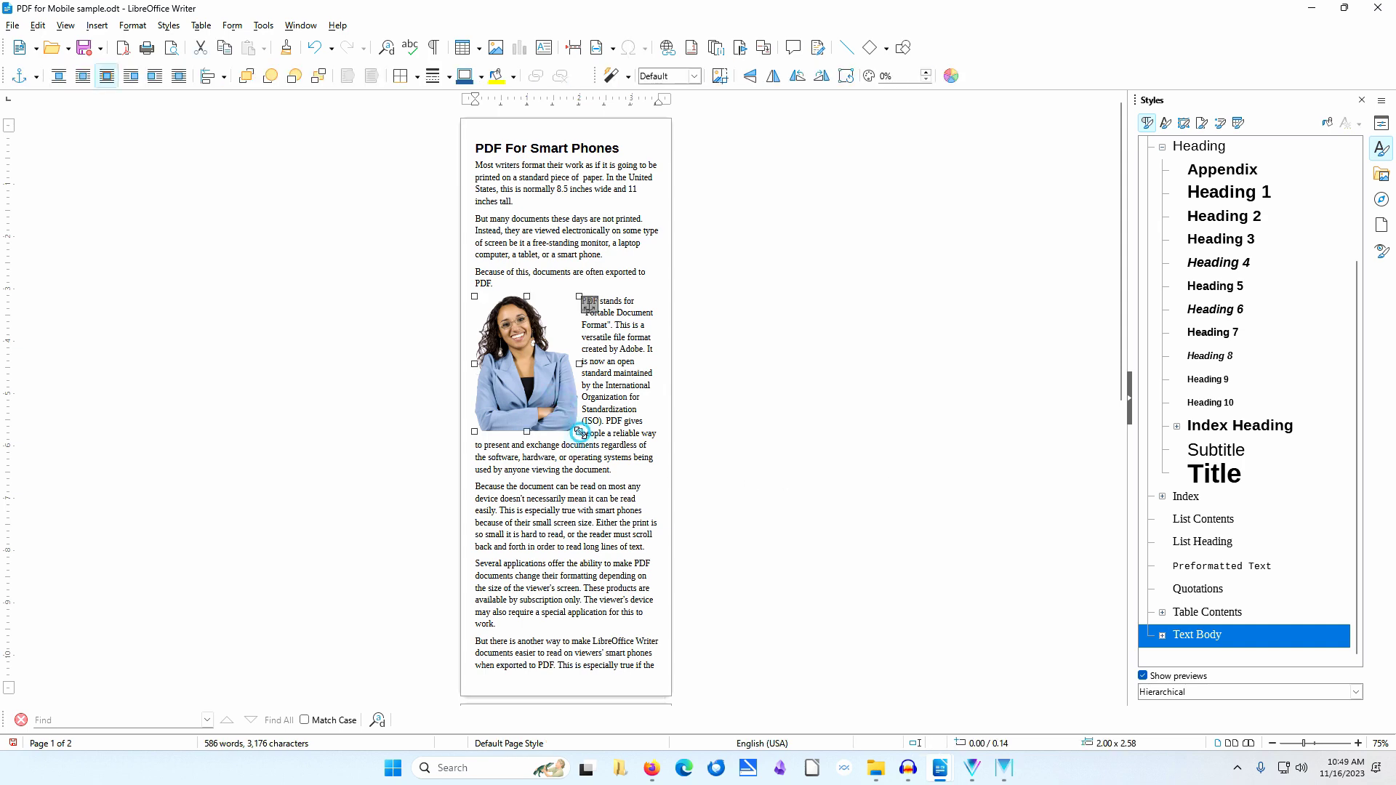
drag(579, 431, 546, 391)
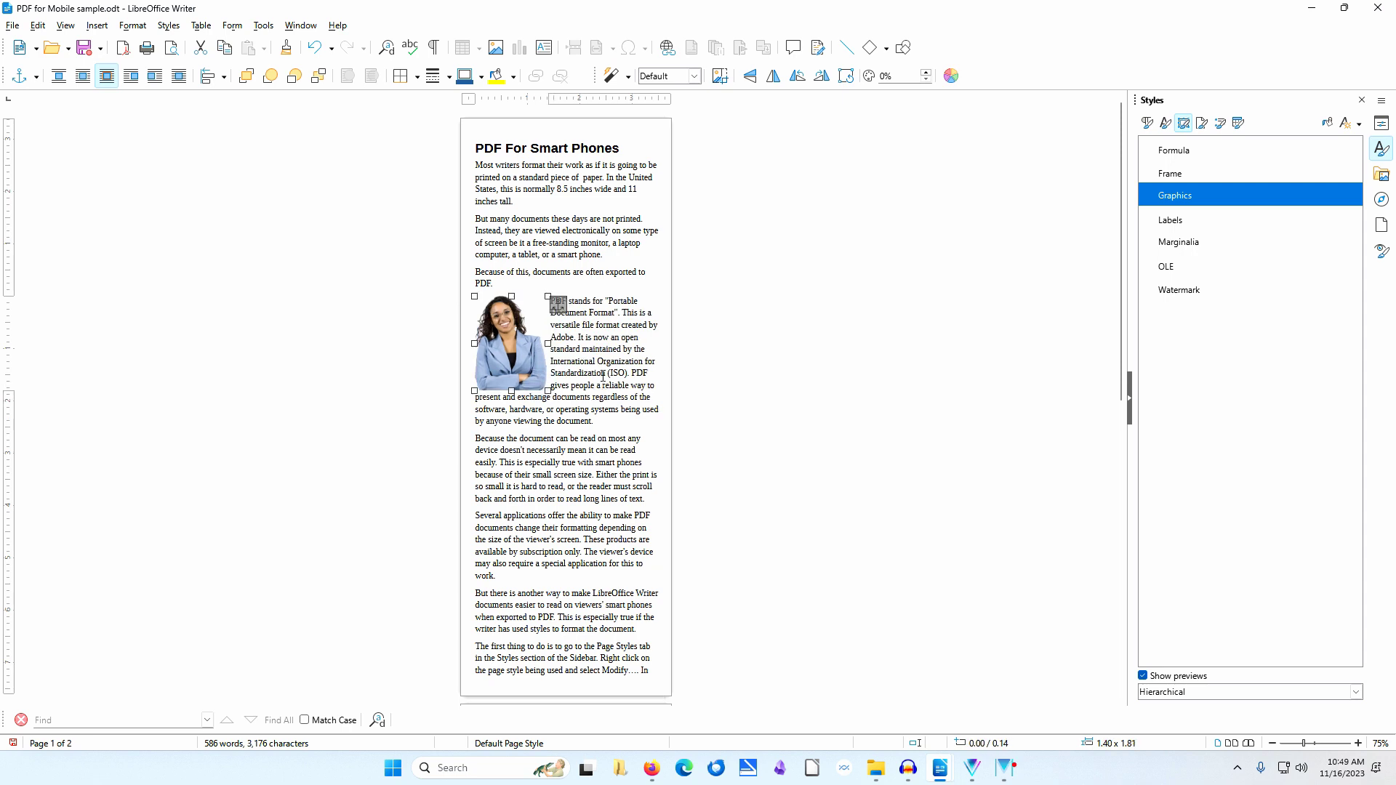
click(551, 231)
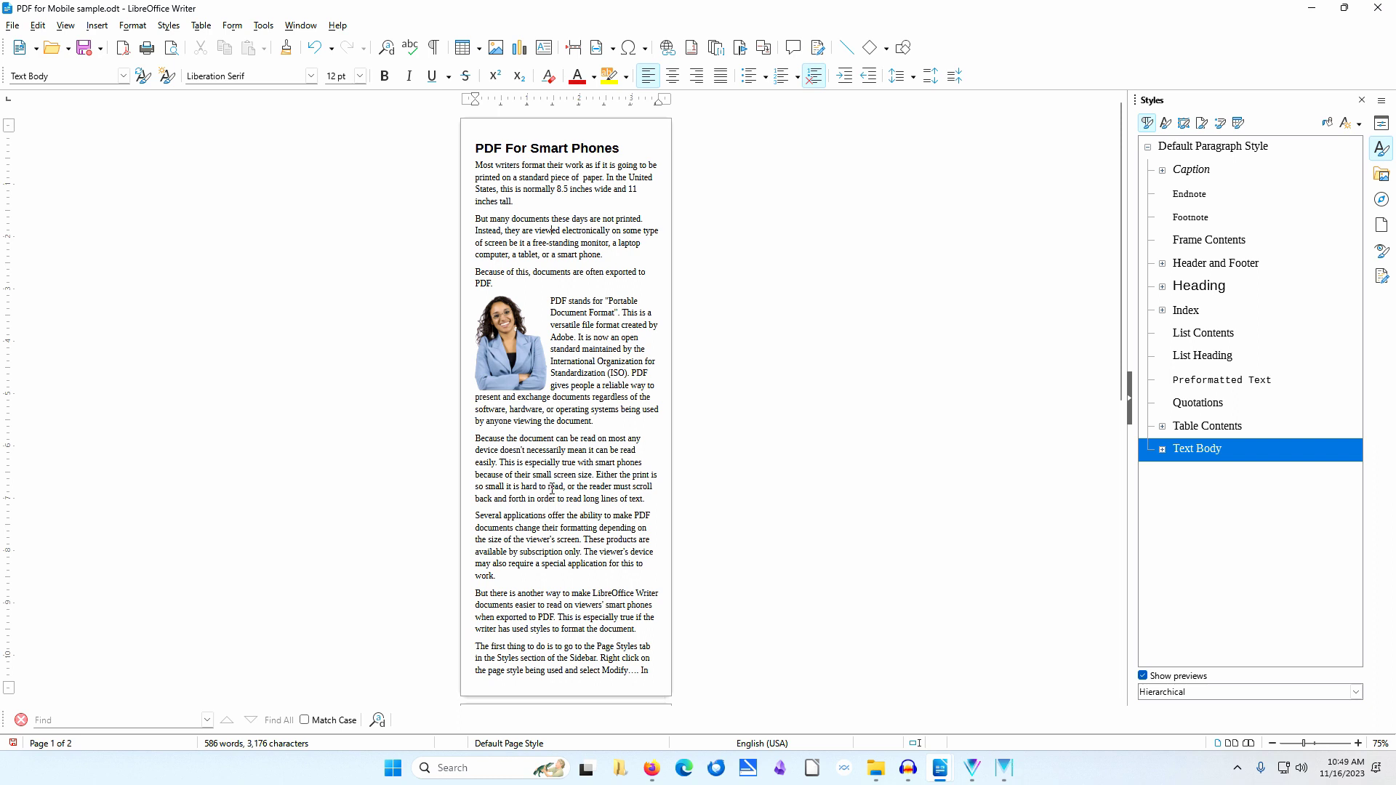
- Export the narrow-page article to PDF, naming it PDF for Mobile_03.pdf
click(16, 25)
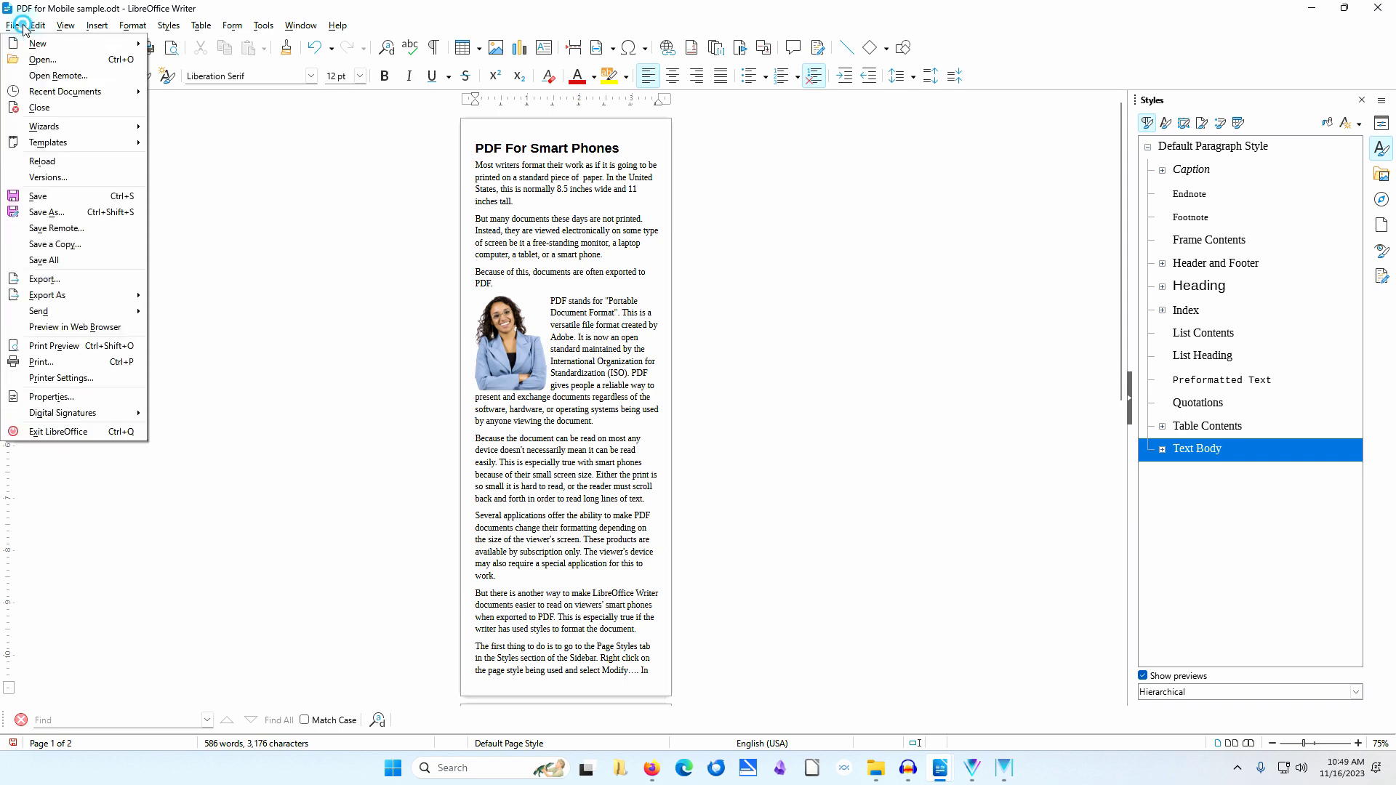
mouse_move(65, 294)
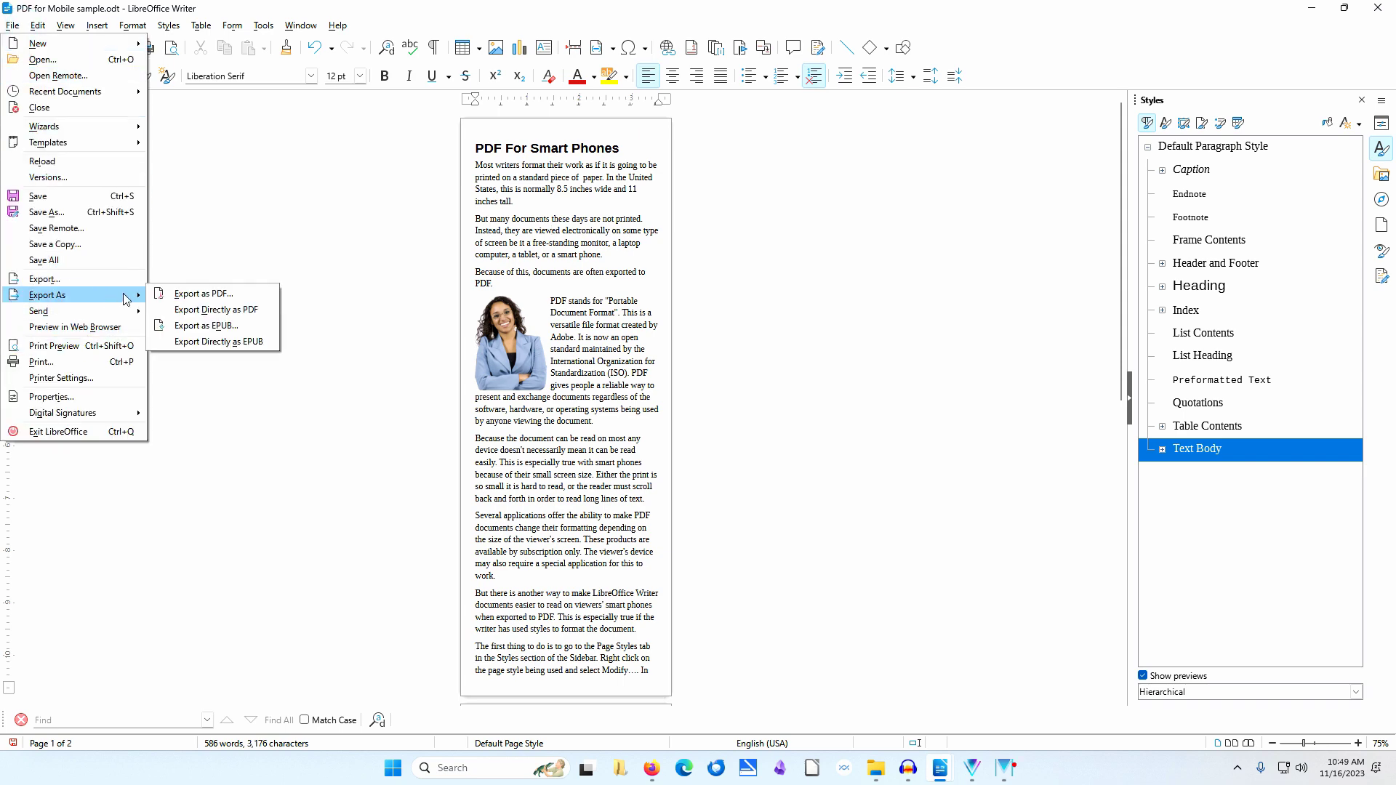
click(207, 294)
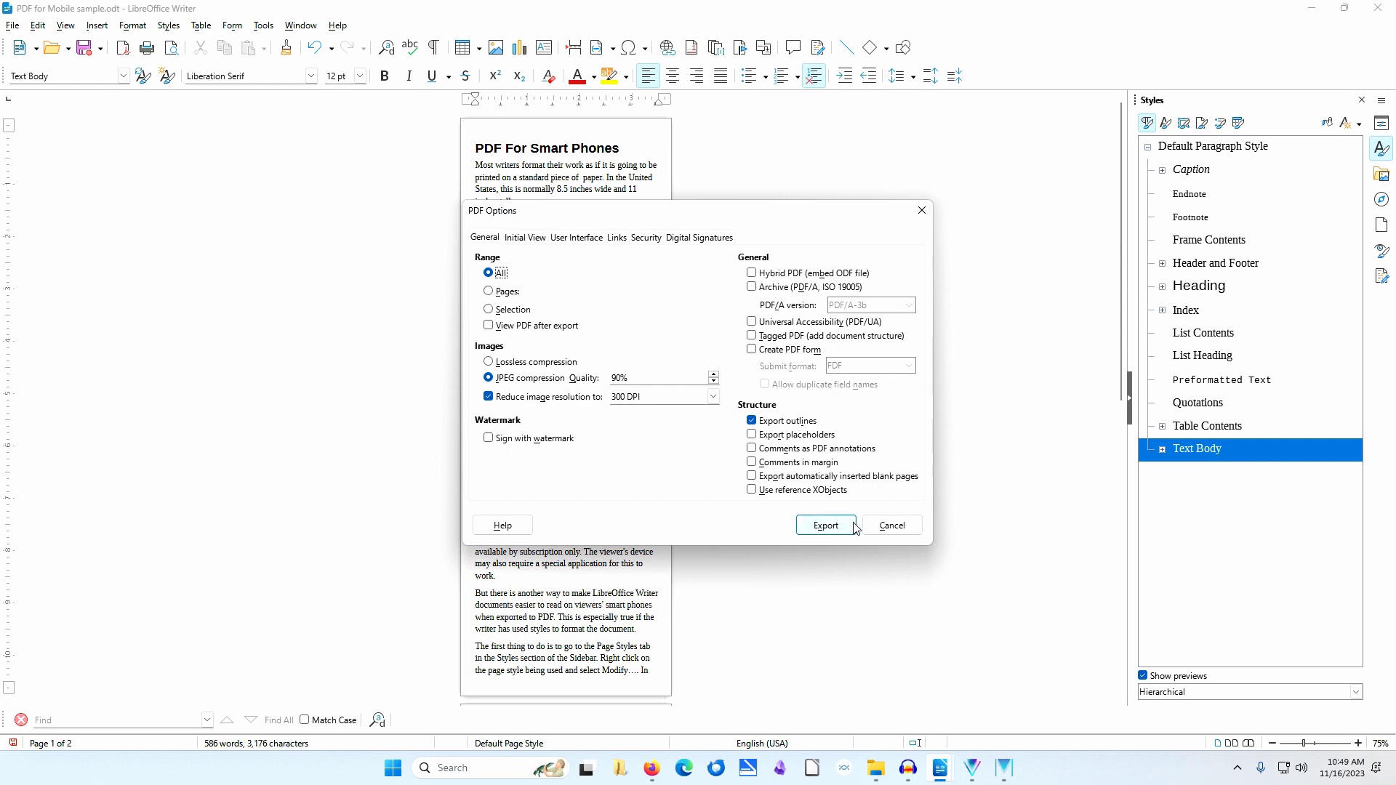
click(827, 525)
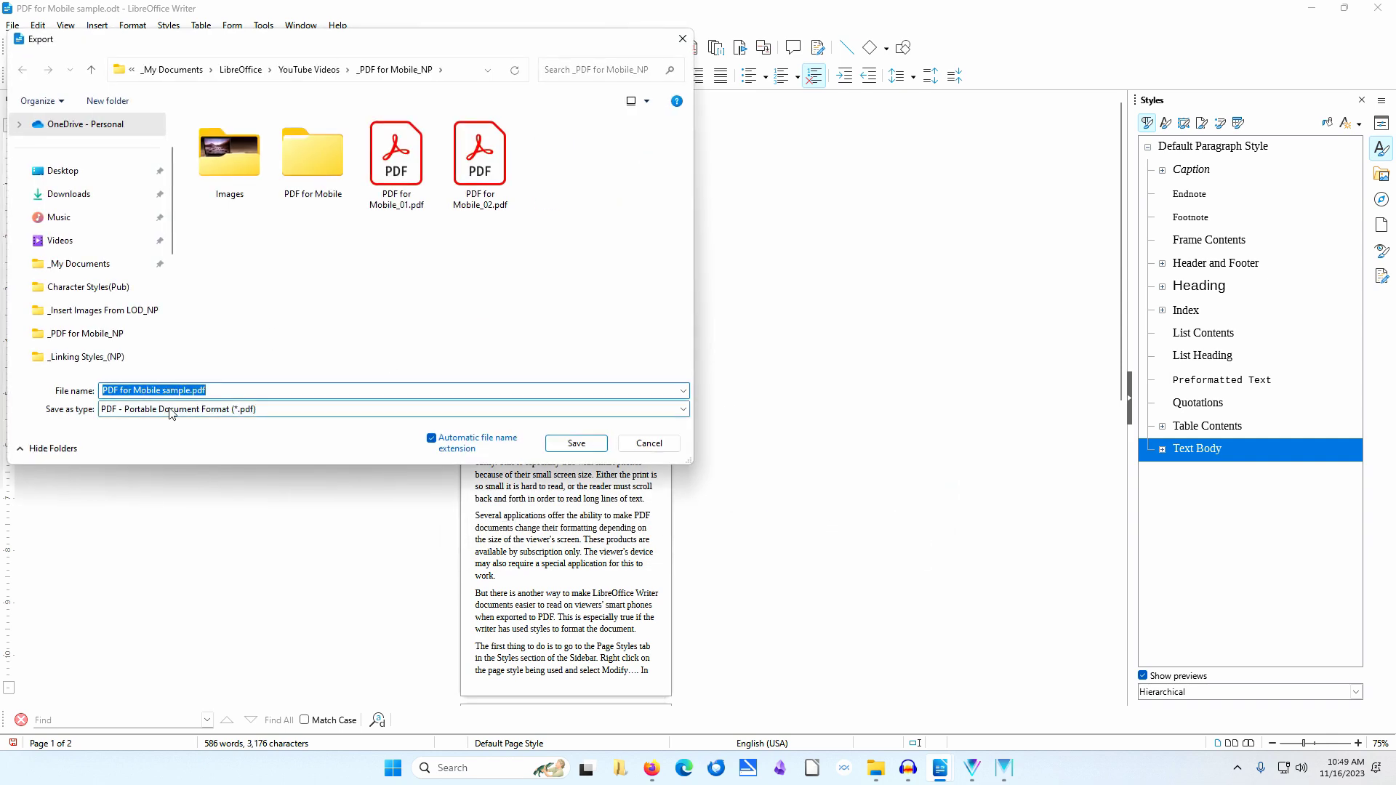
click(471, 171)
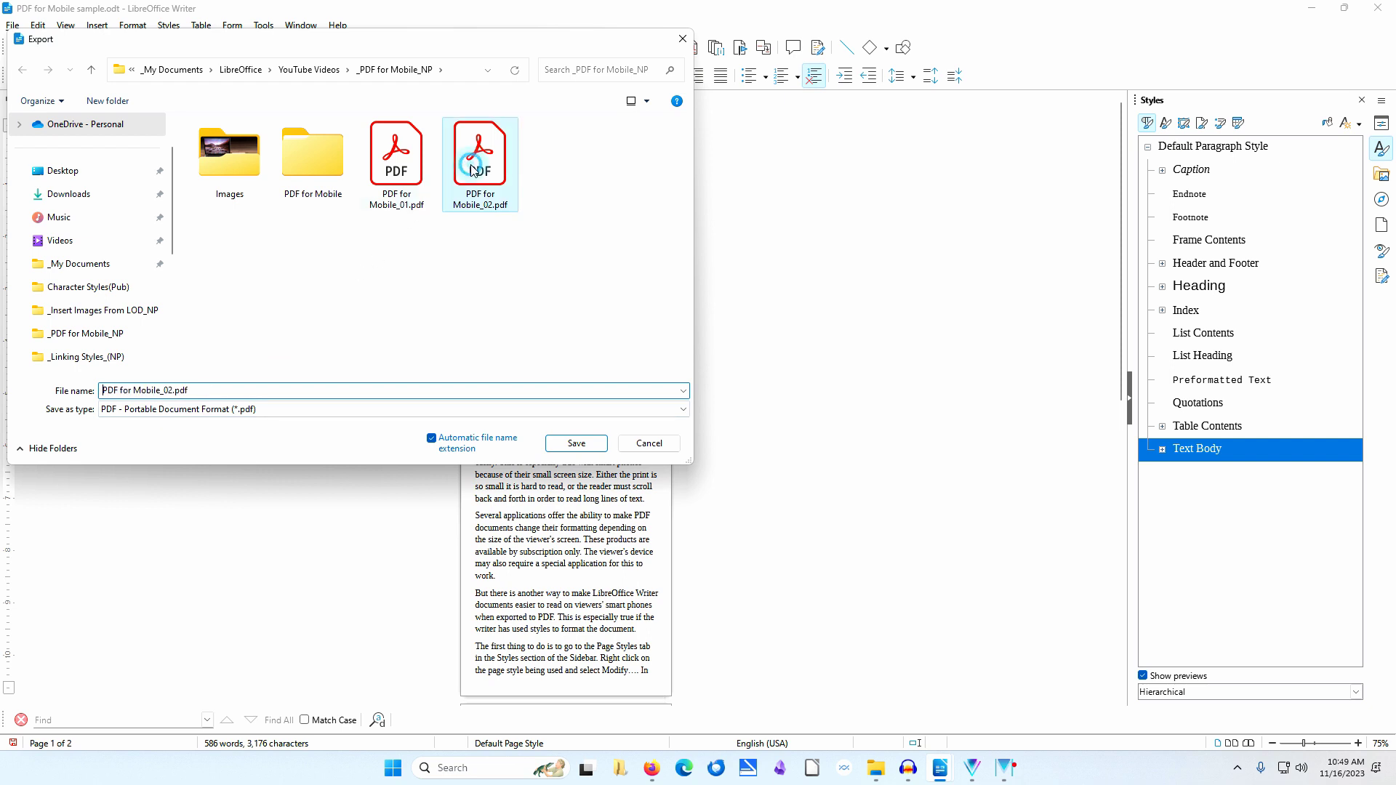
click(169, 390)
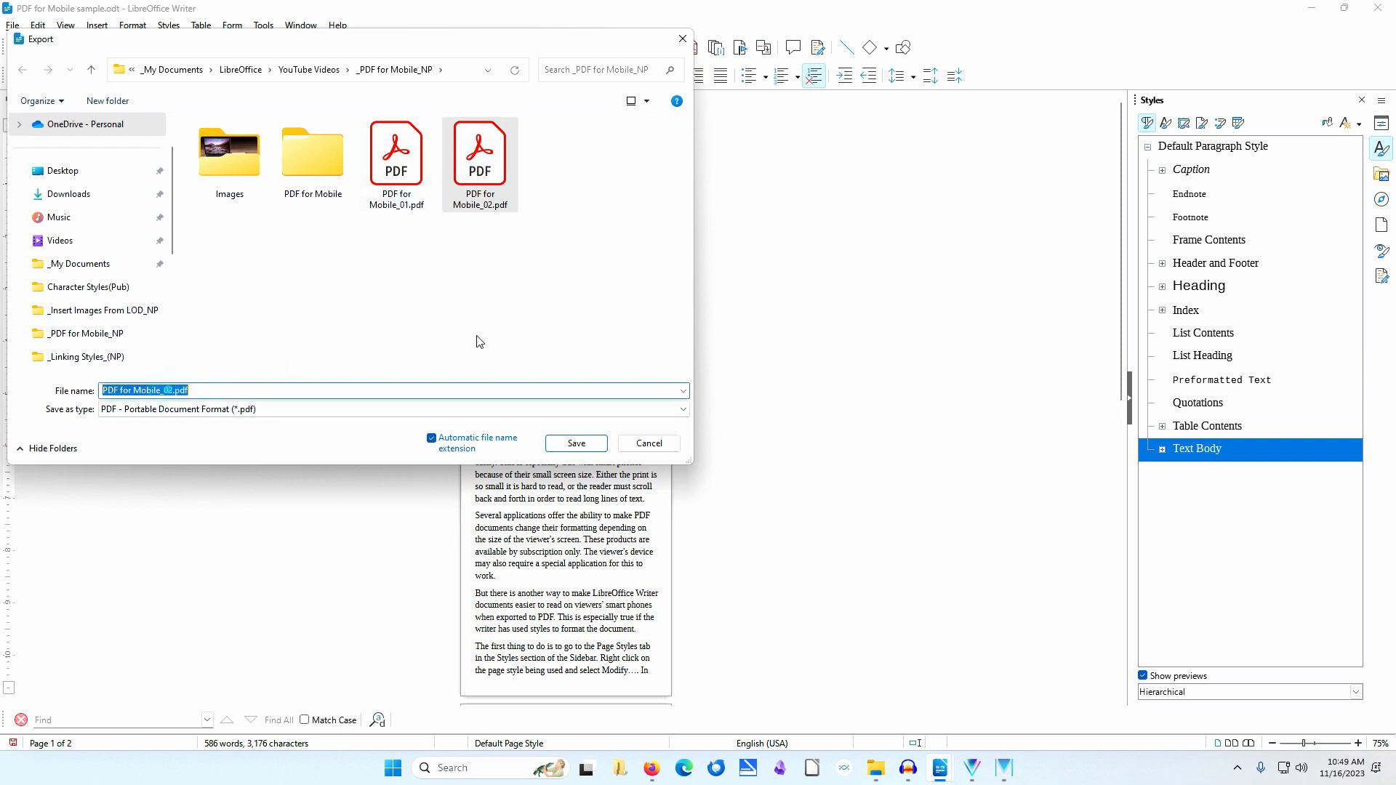
click(171, 391)
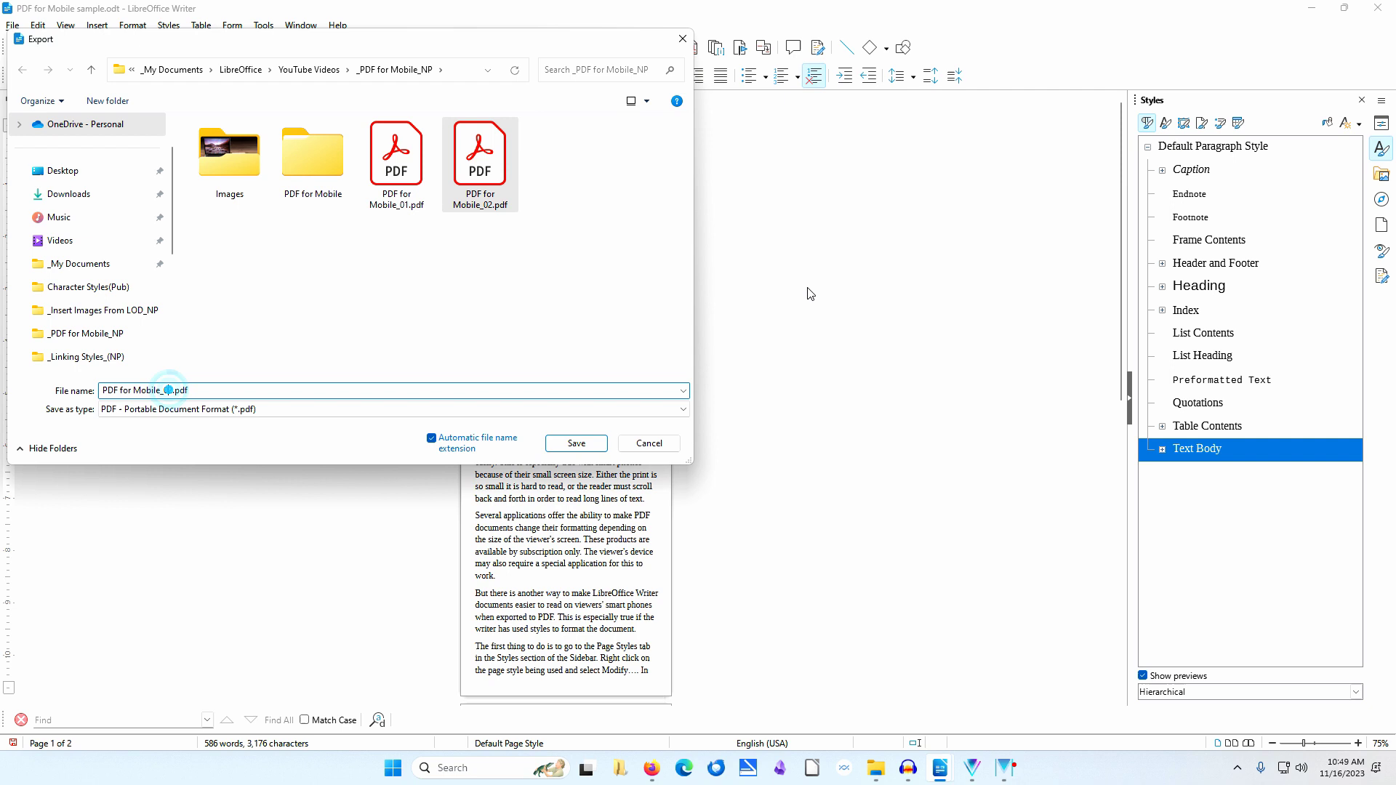
key(BackSpace)
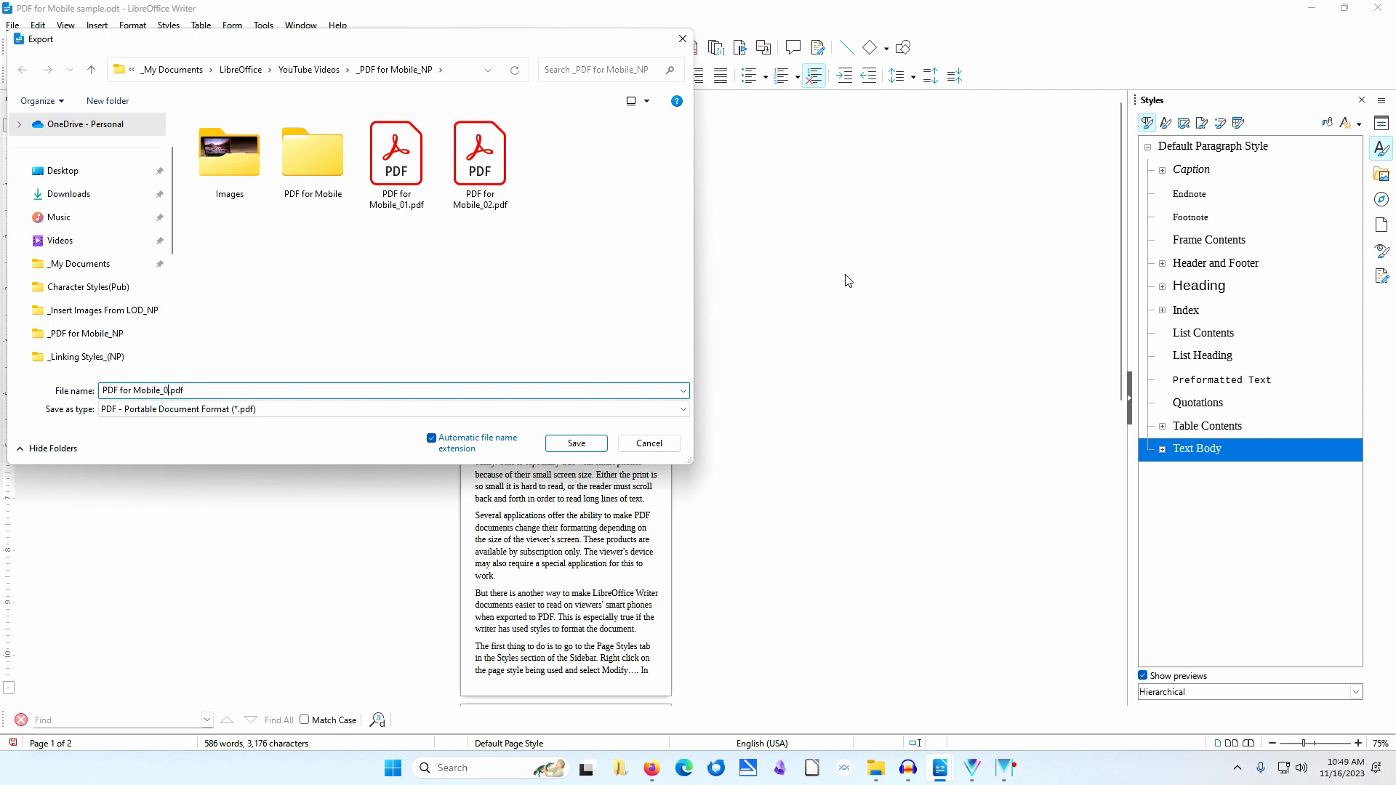
text(3)
click(596, 447)
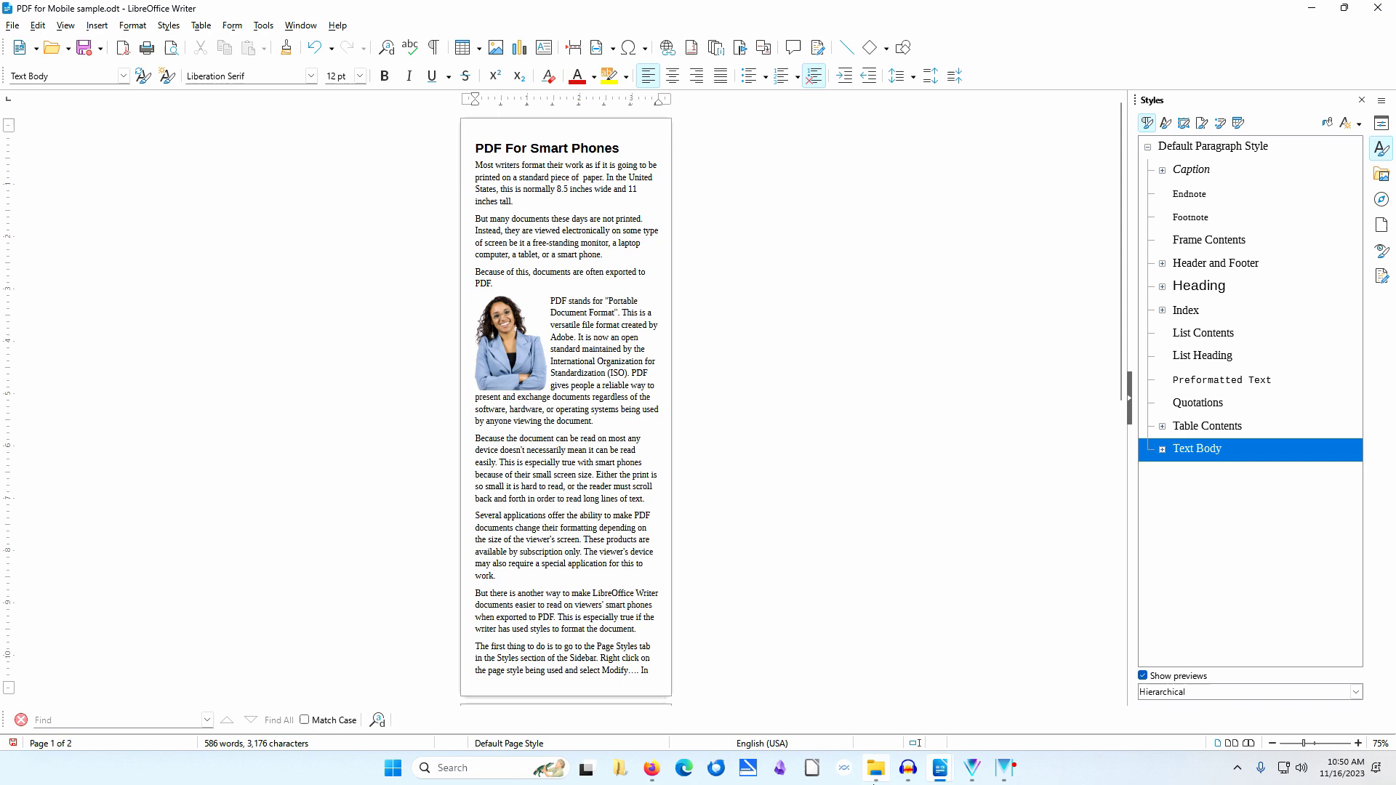
- Open PDF for Mobile_03.pdf from disk in a new Firefox tab
click(653, 769)
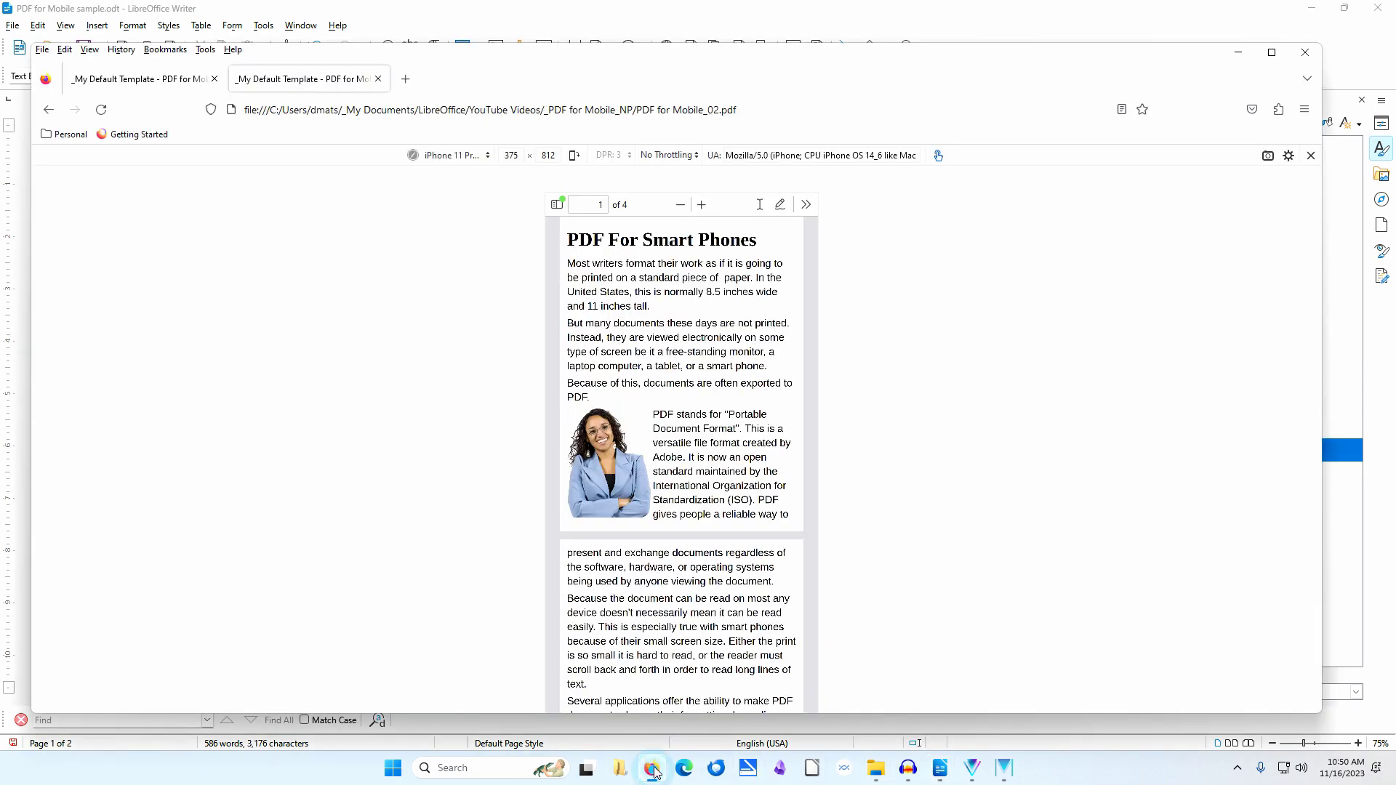
click(405, 79)
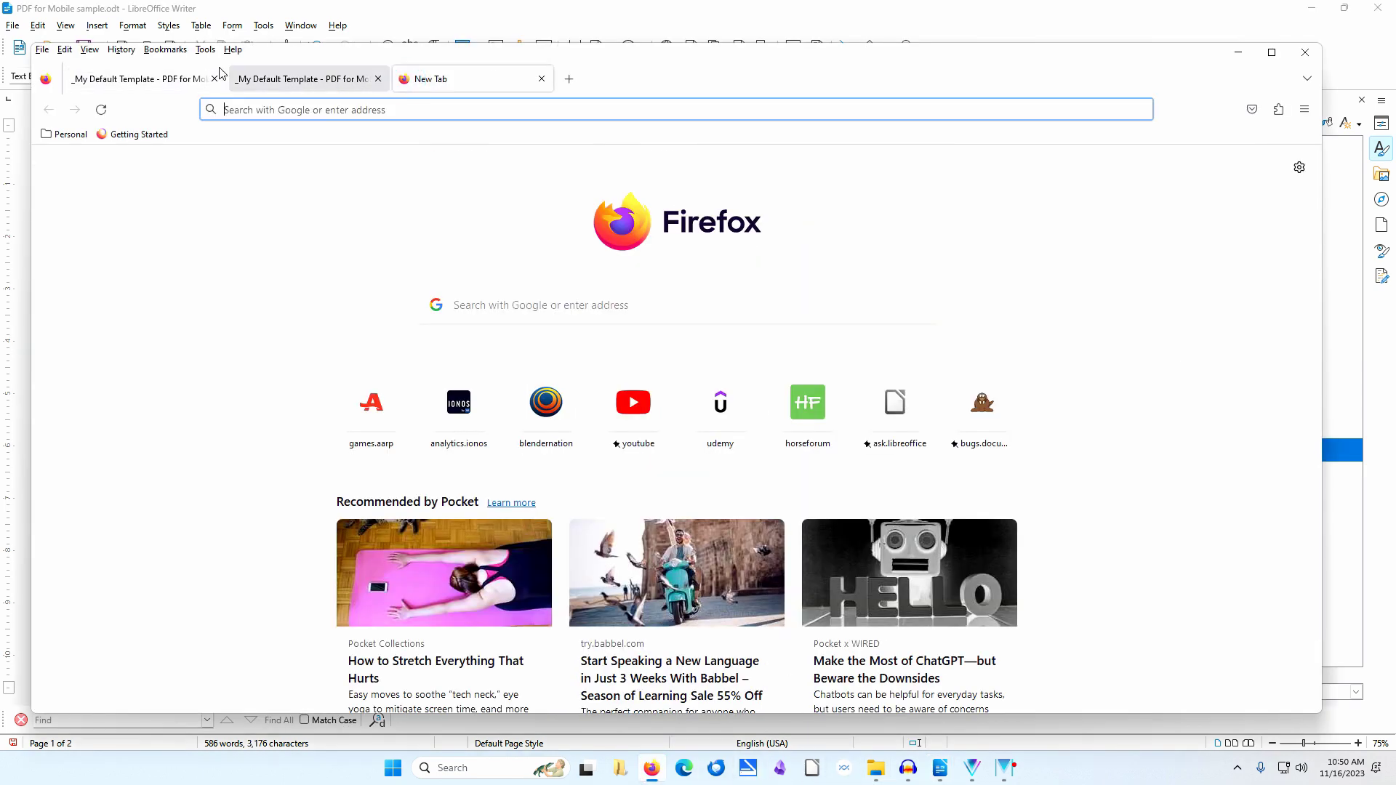
click(42, 48)
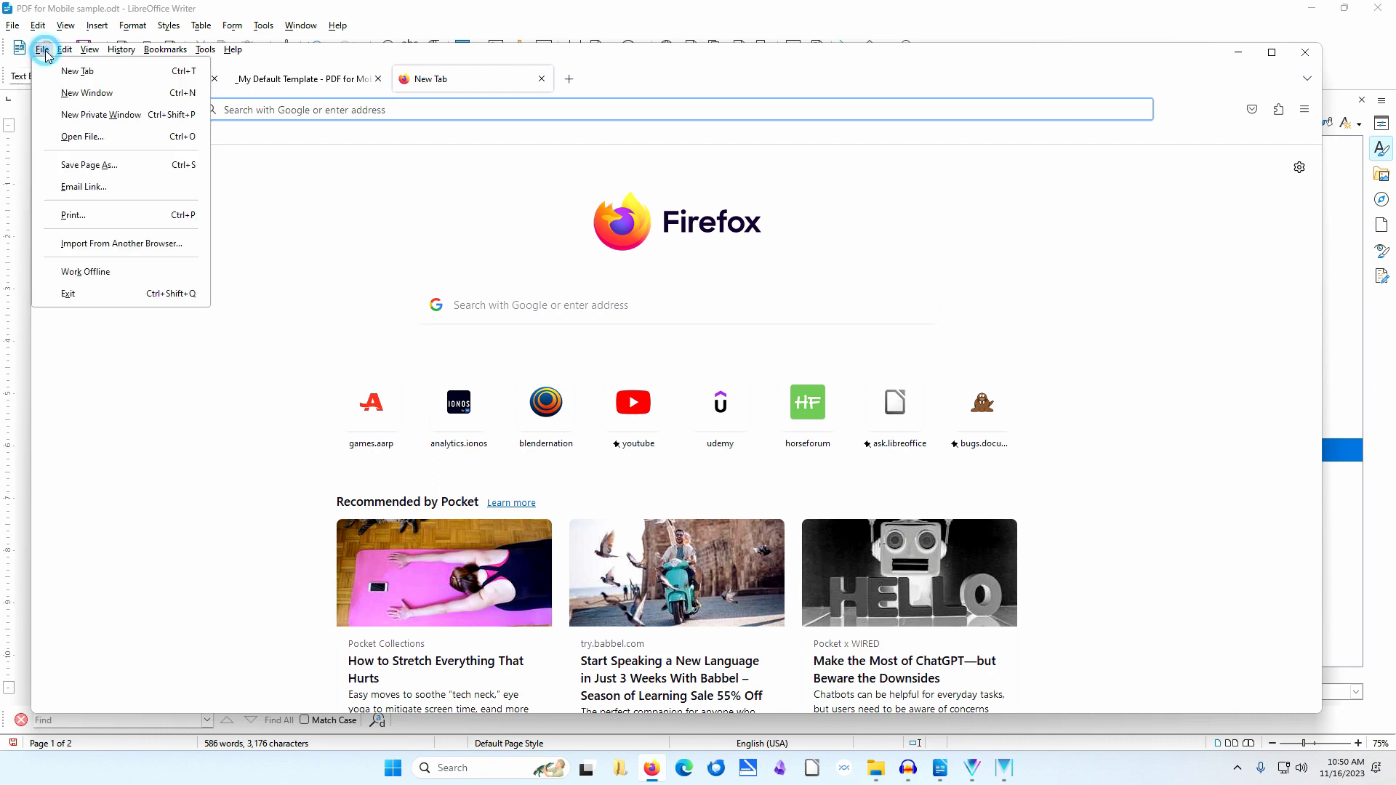
click(79, 136)
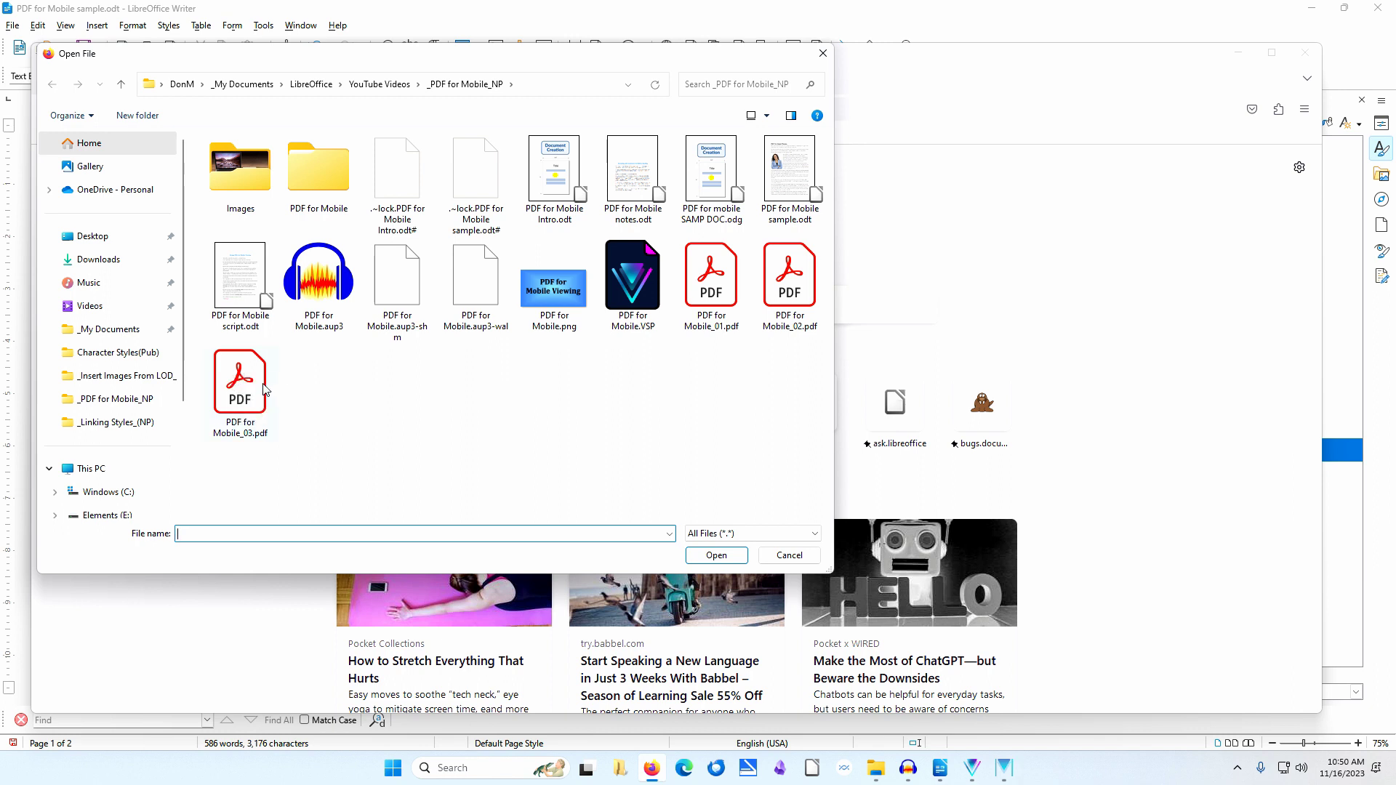
click(241, 385)
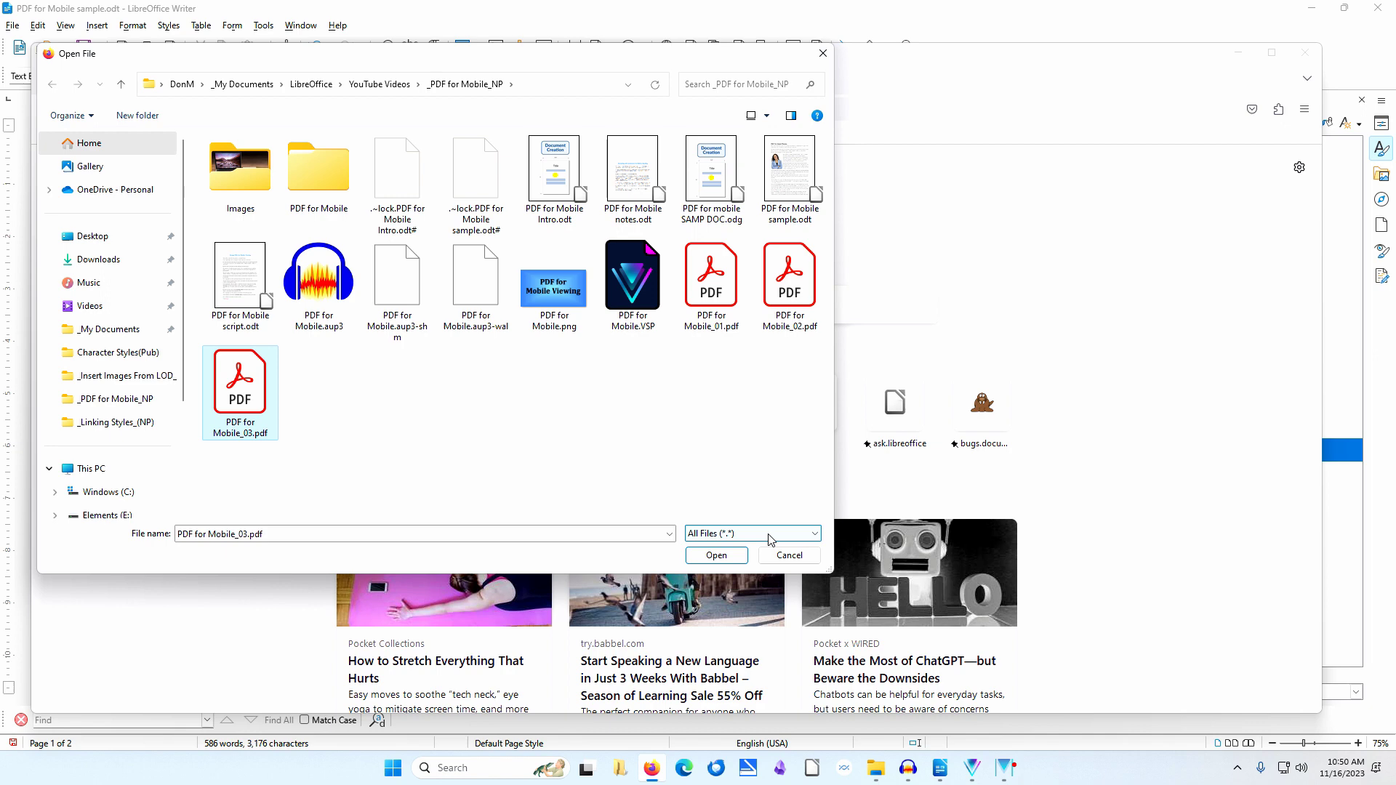
click(716, 556)
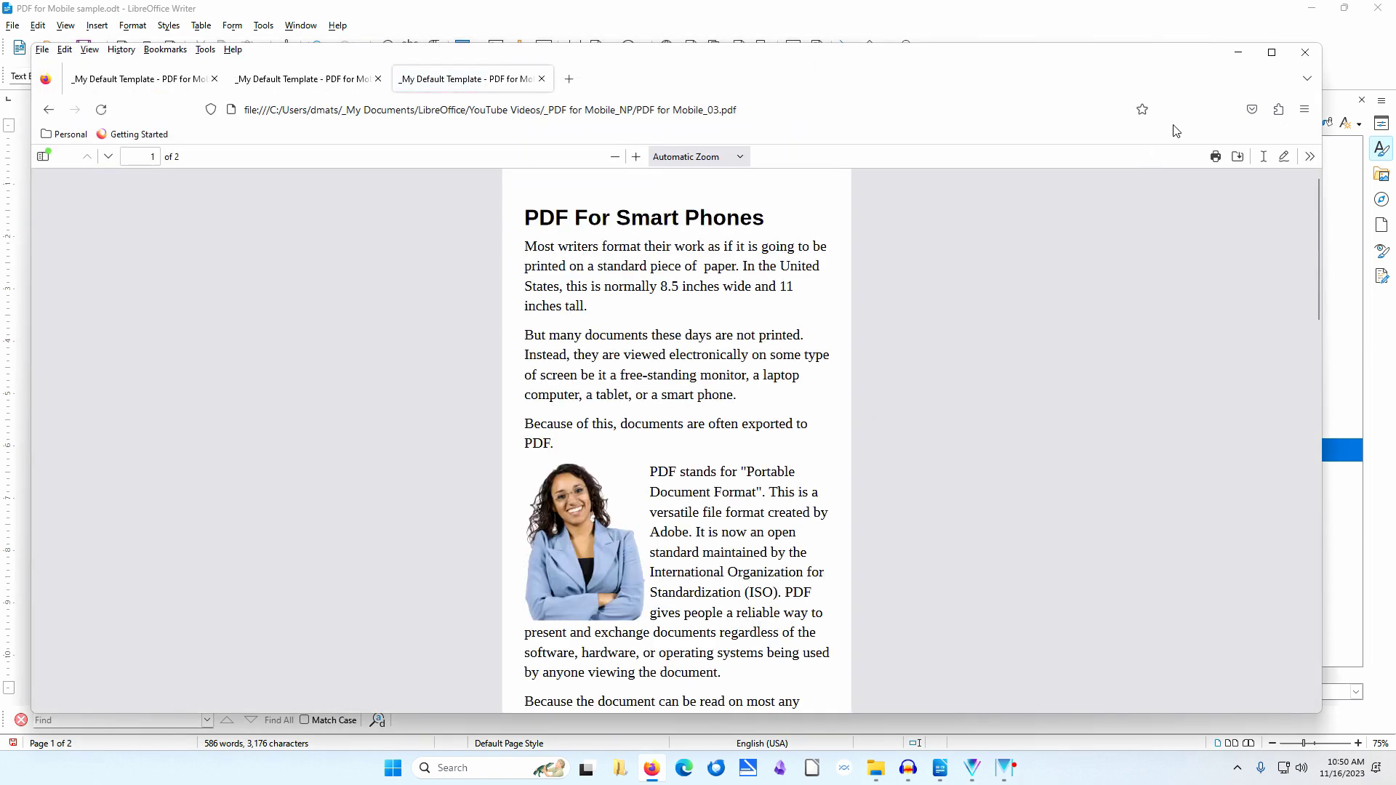
- Preview PDF for Mobile_03.pdf in Responsive Design Mode at 375 × 812 iPhone 11 Pro size
click(1305, 111)
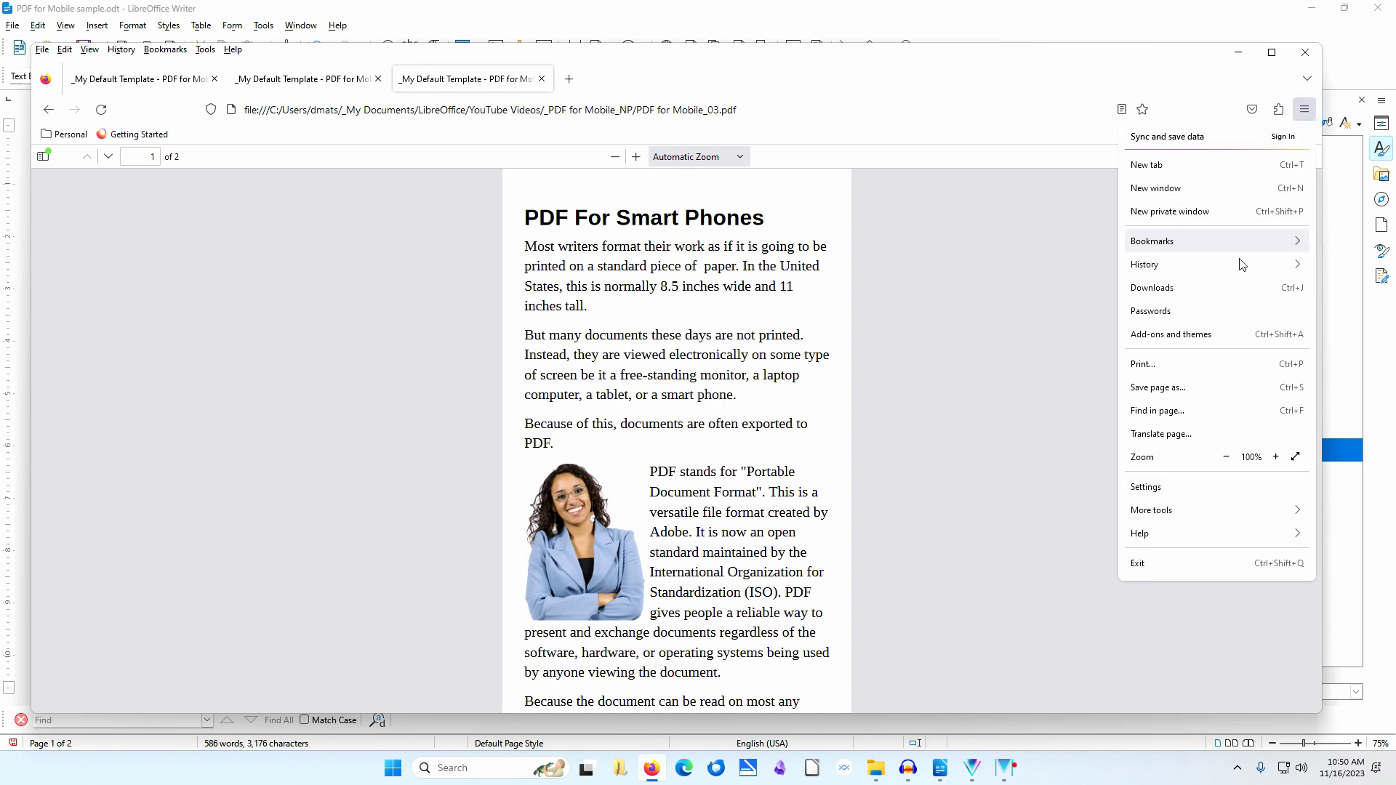
click(1181, 511)
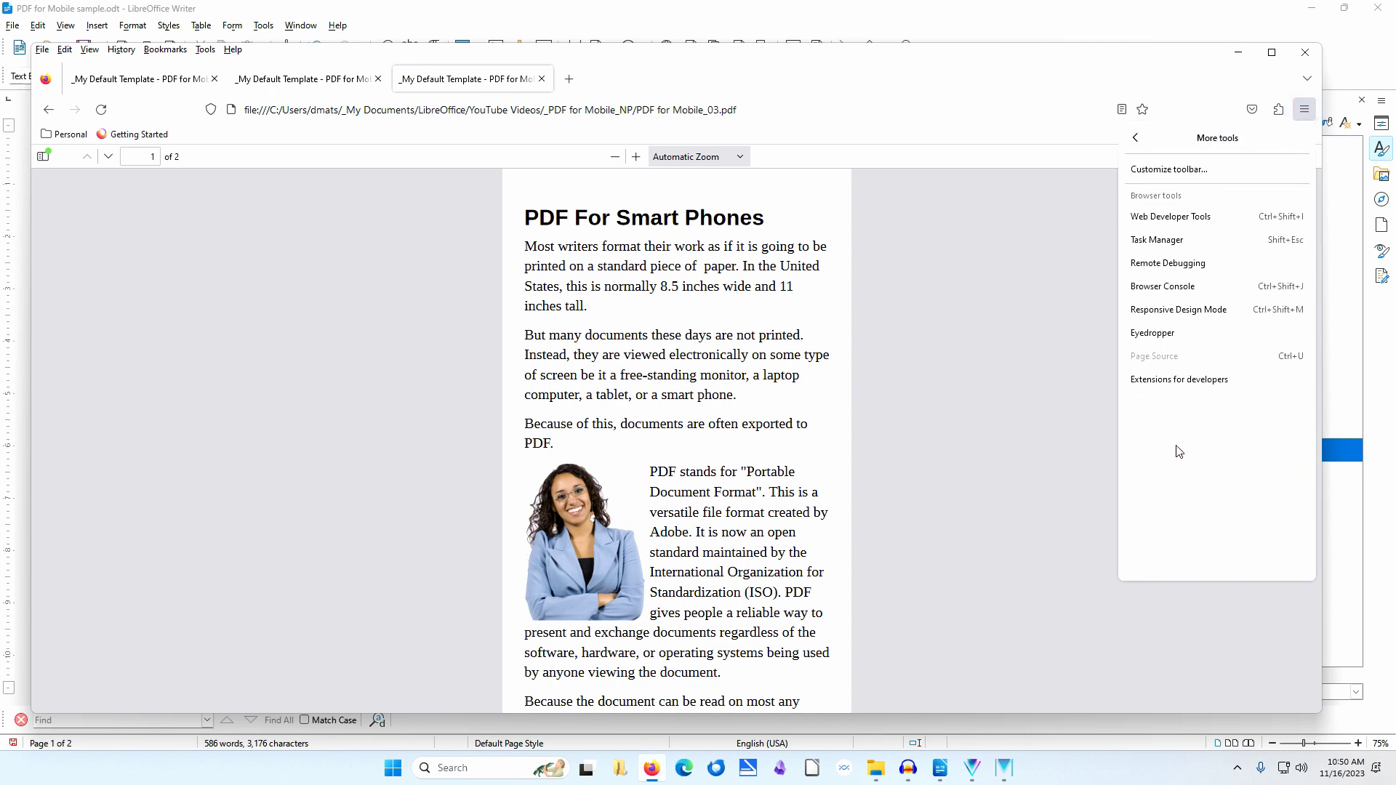
click(1166, 310)
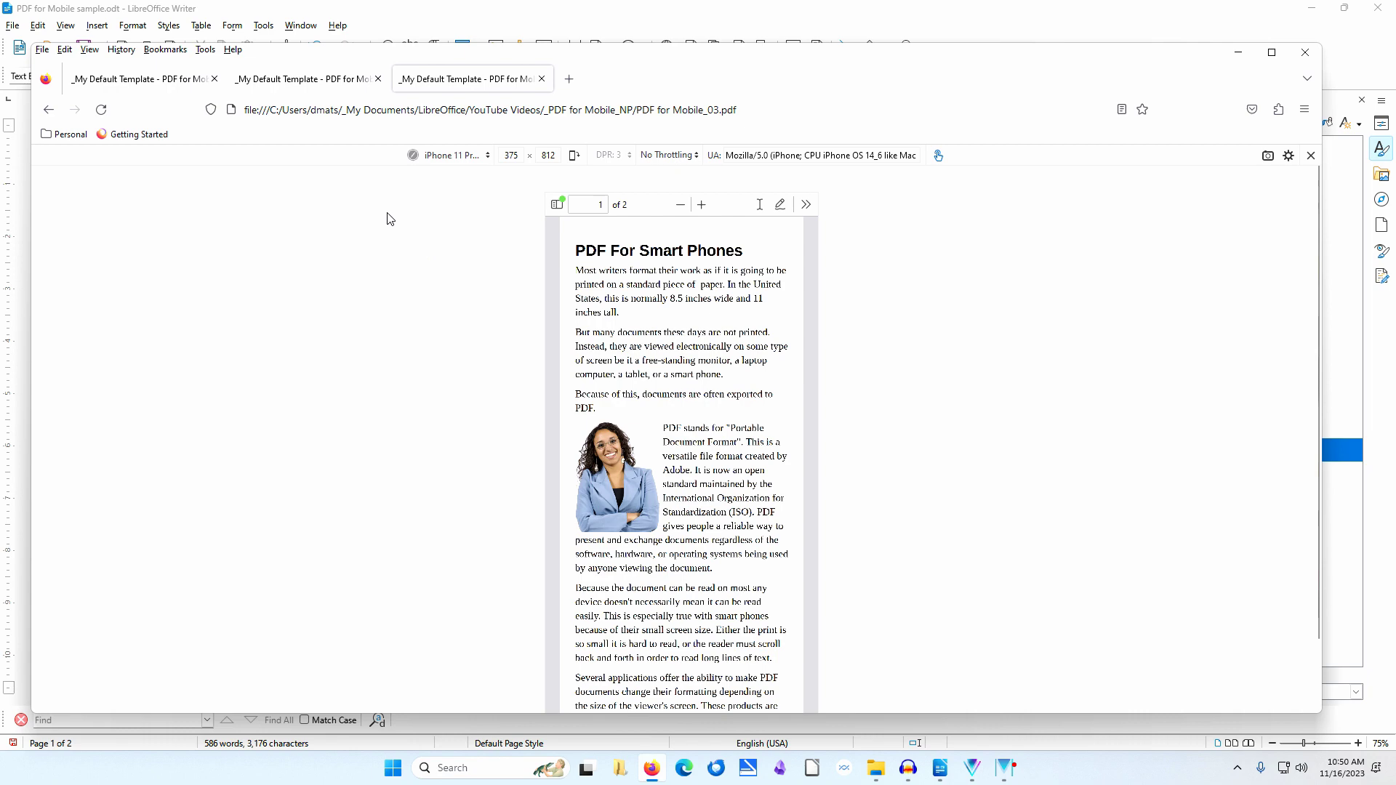
click(311, 80)
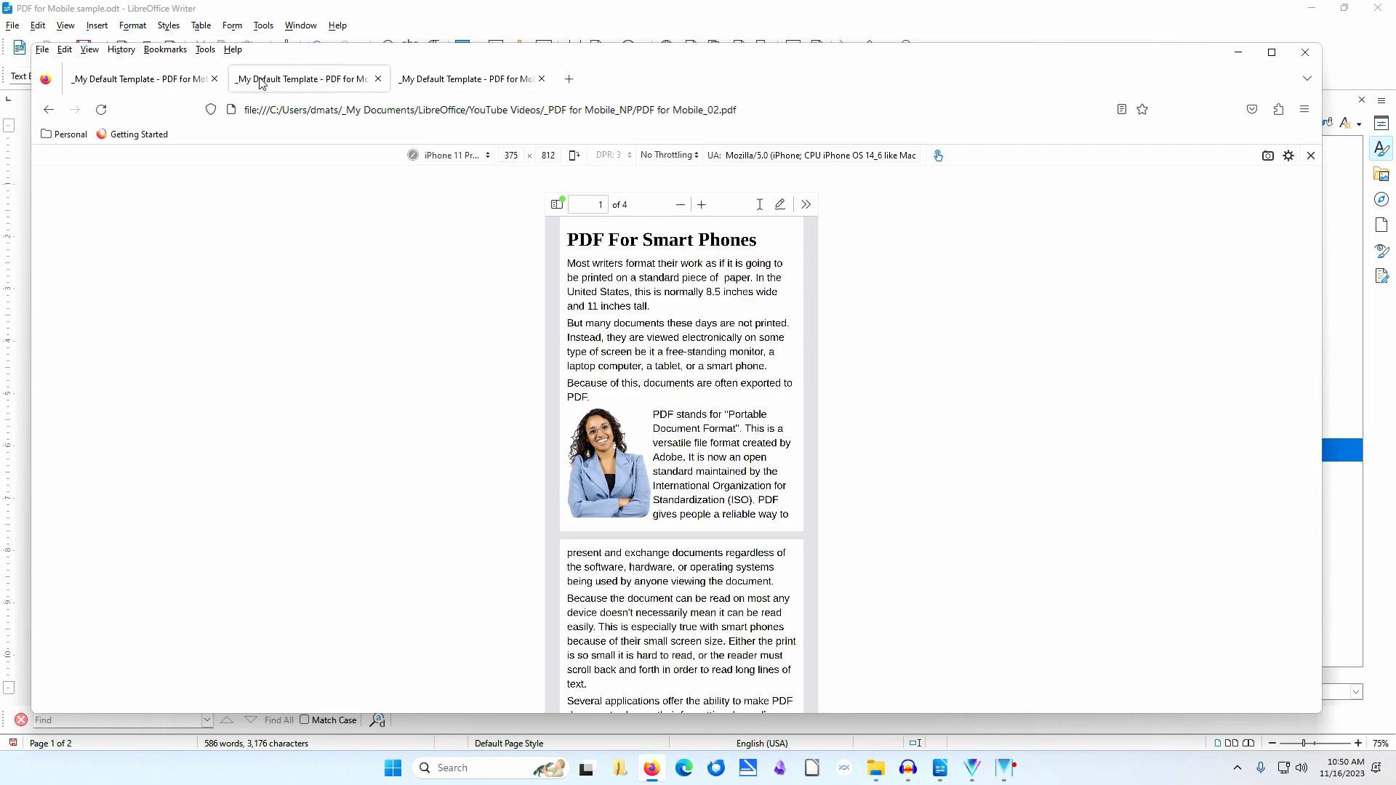
click(143, 77)
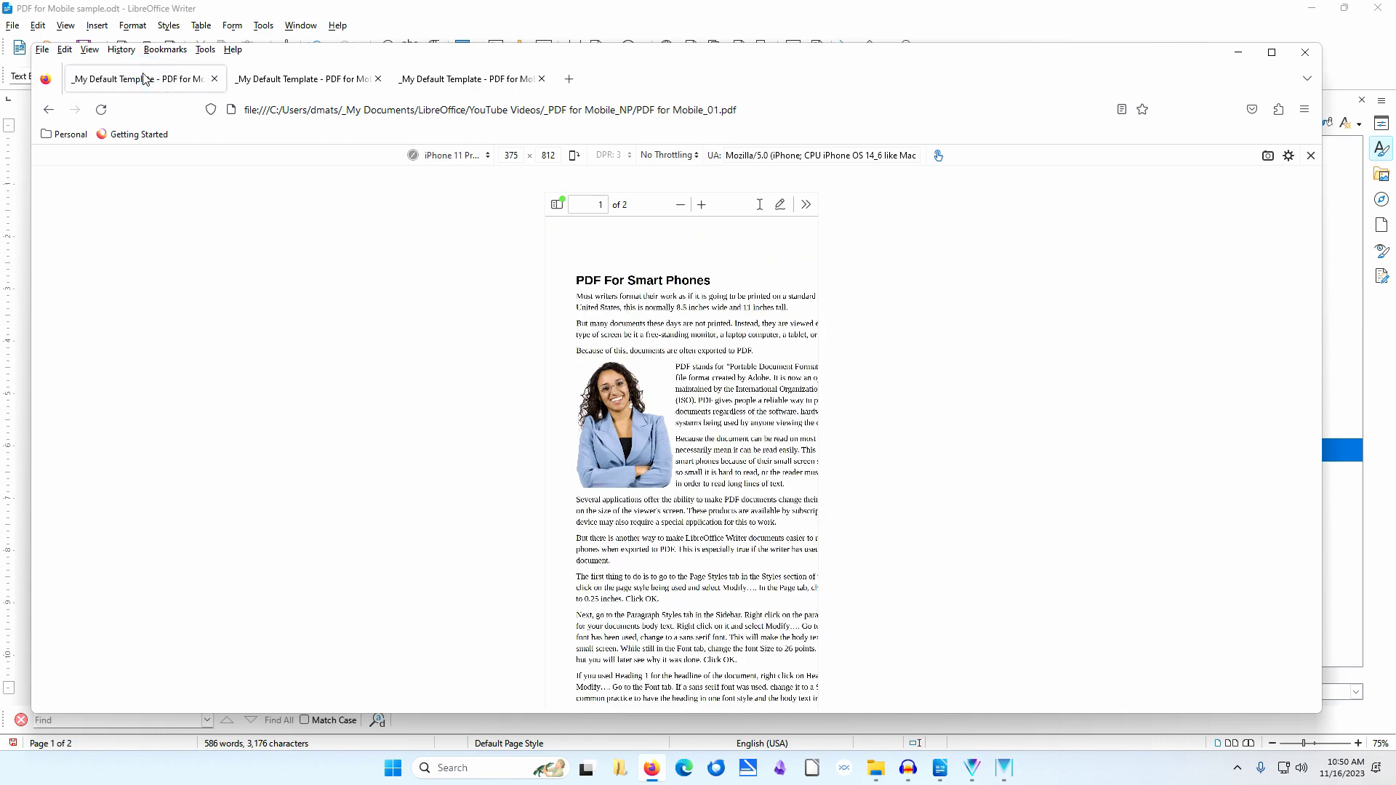
click(271, 80)
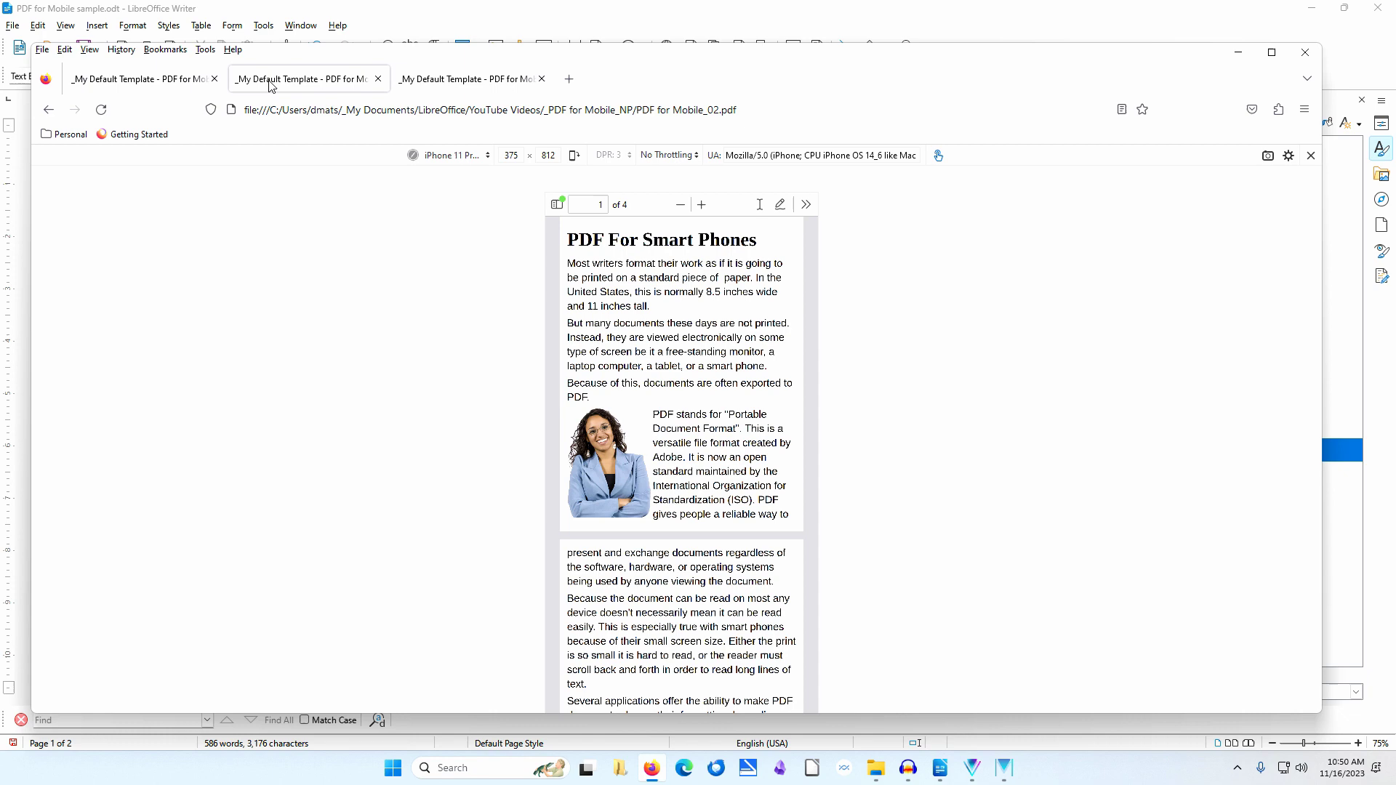
click(462, 80)
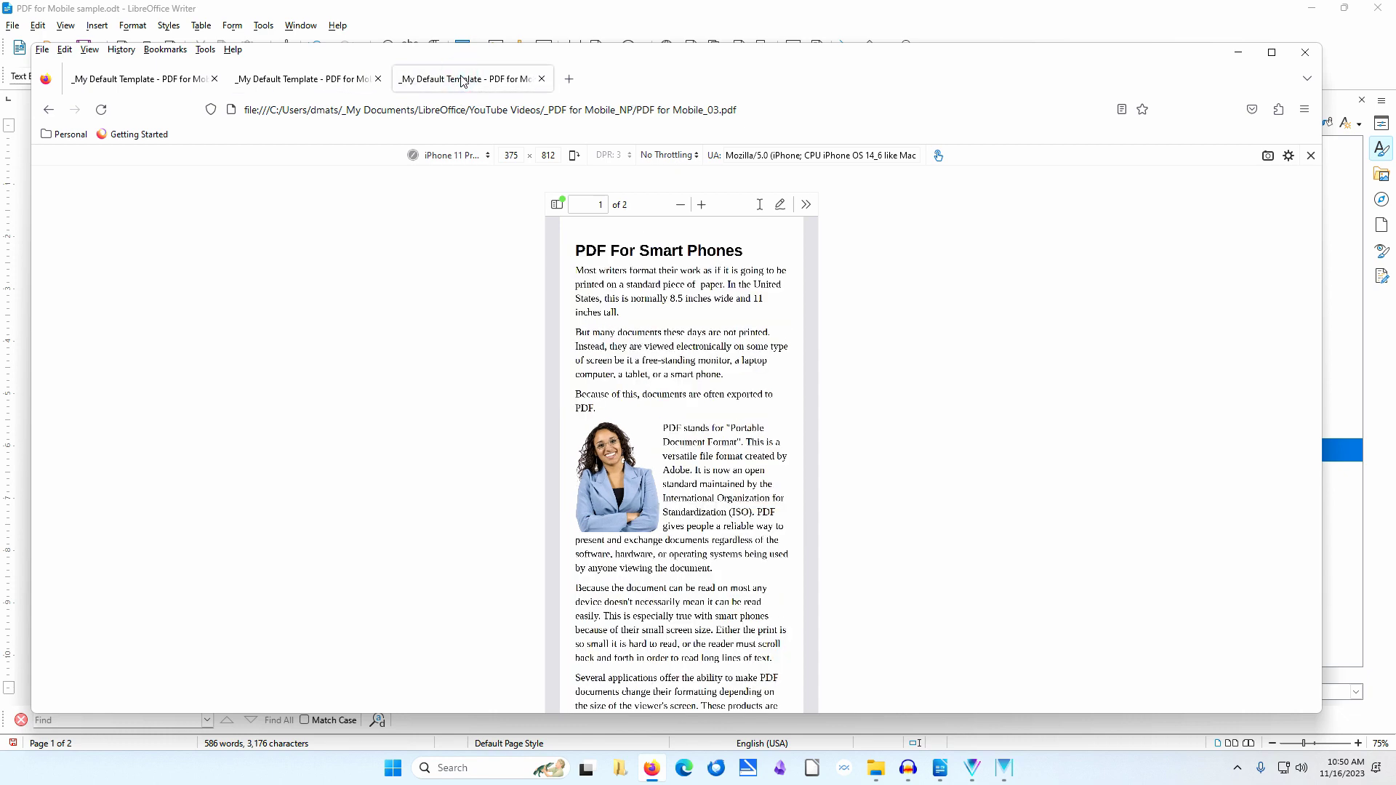